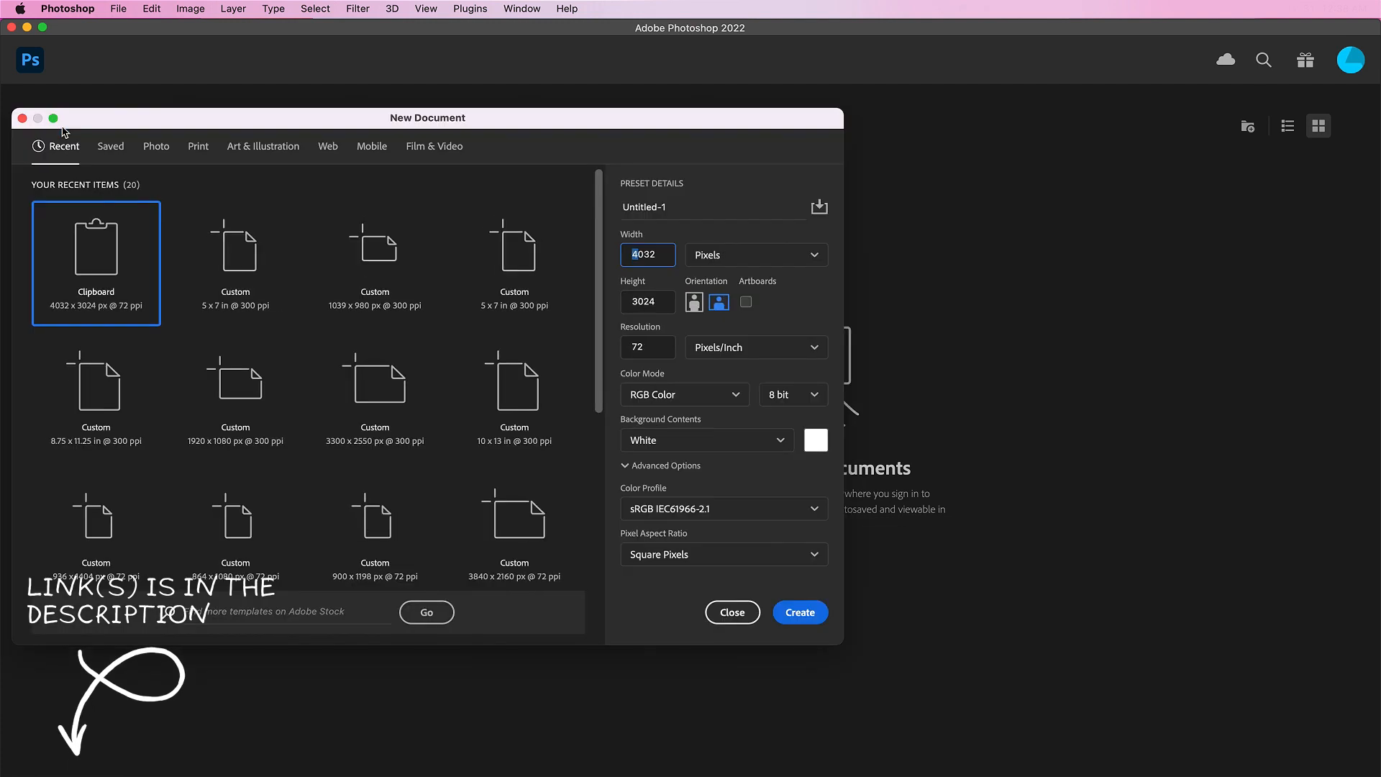
- Create a new document 3000 px wide and 3900 px high at a resolution of 300 pixels per inch
{"action": "double_click", "coordinate": [659, 257]}
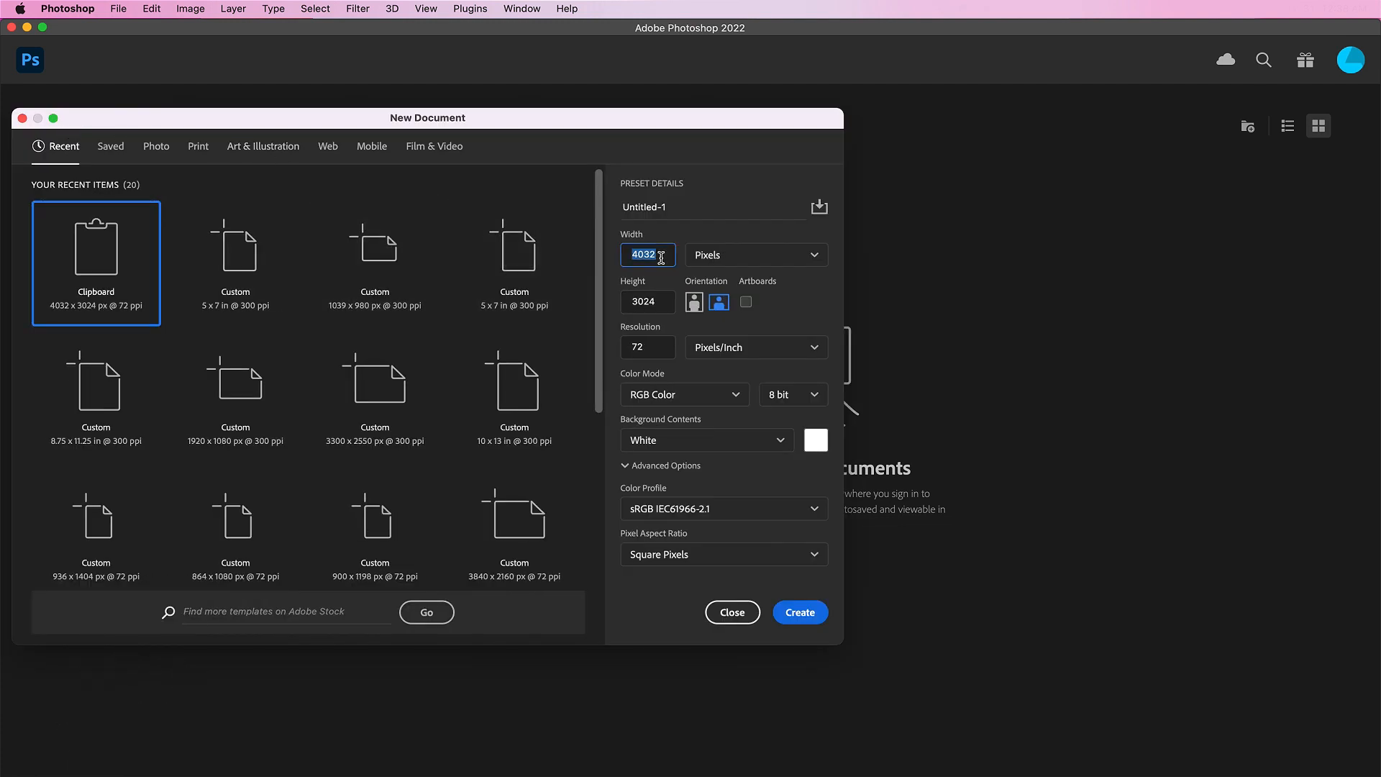
{"action": "type", "text": "3000"}
{"action": "double_click", "coordinate": [661, 303]}
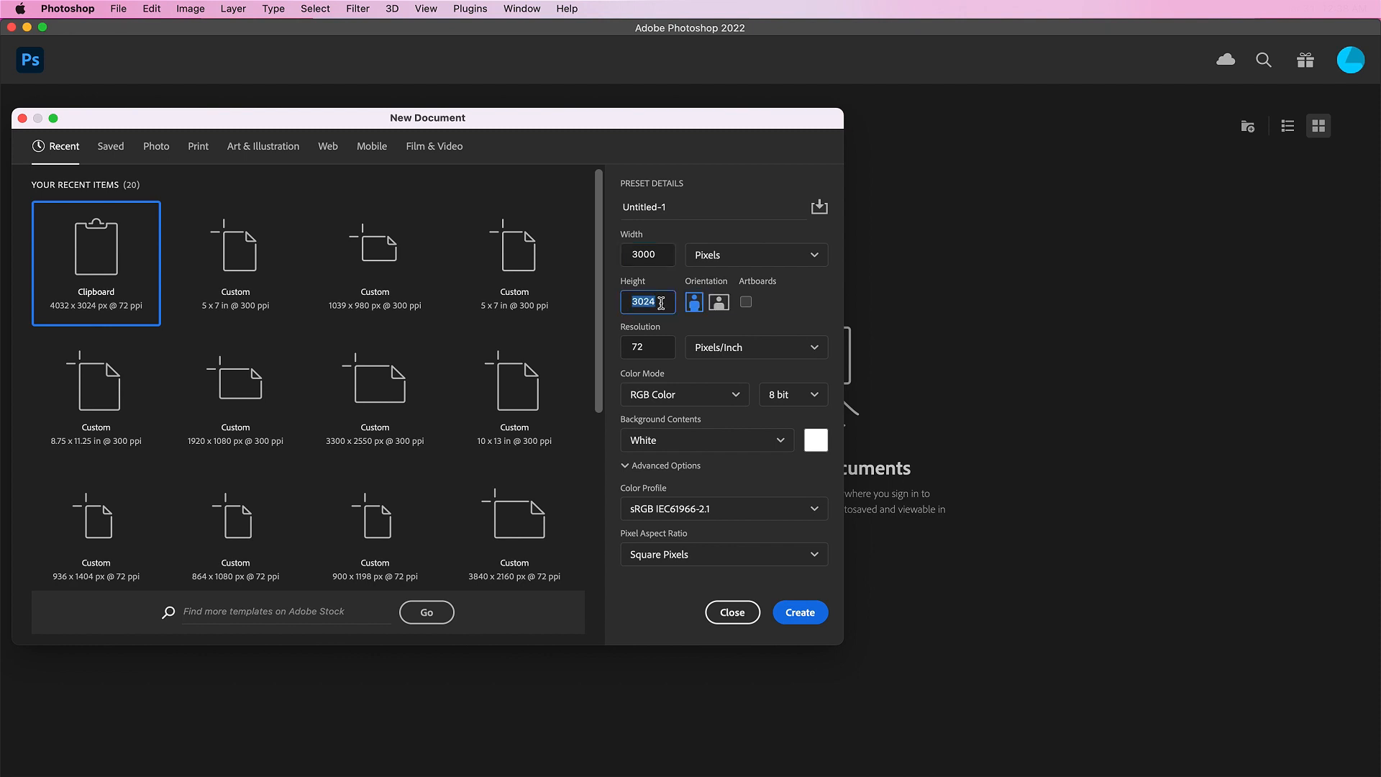
{"action": "type", "text": "3"}
{"action": "double_click", "coordinate": [653, 341]}
{"action": "type", "text": "300"}
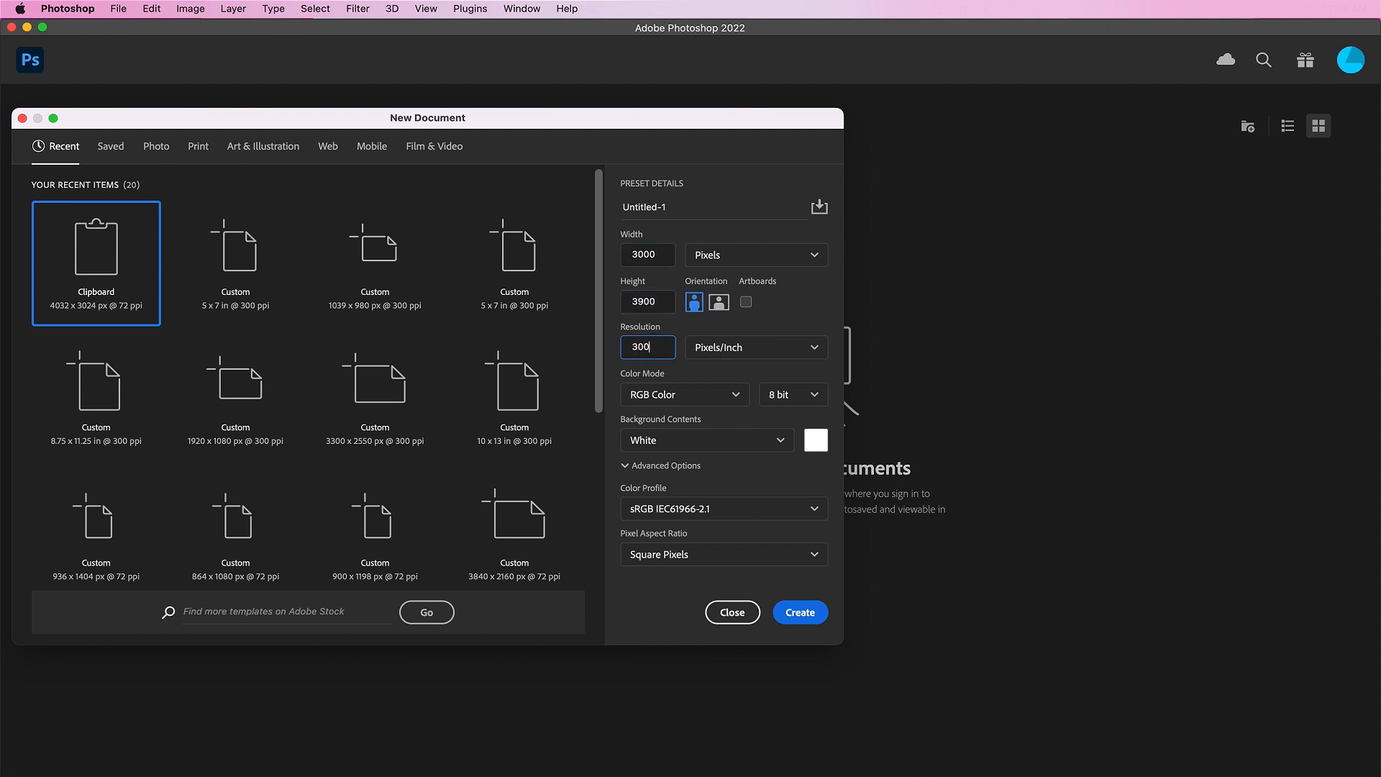
{"action": "left_click", "coordinate": [790, 614]}
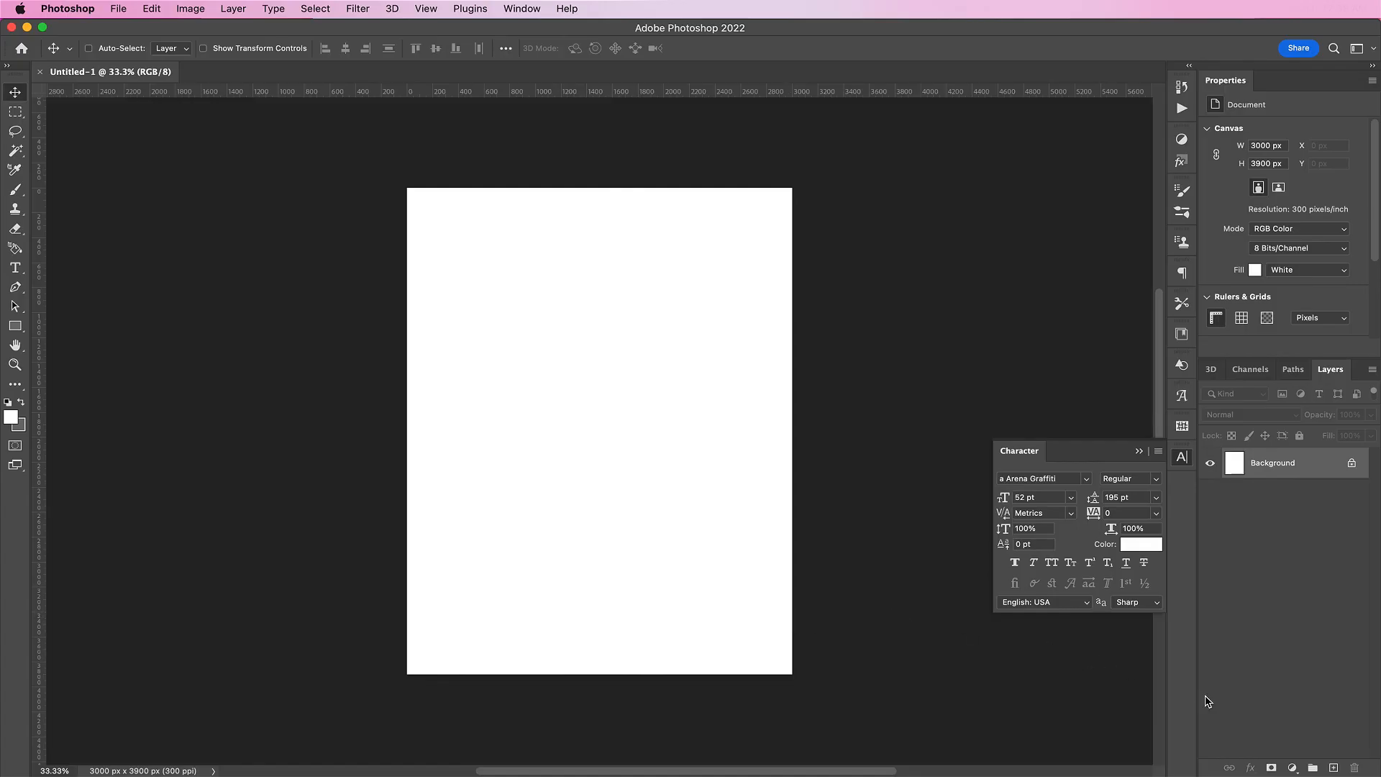
- Add a Solid Color fill layer in near-black #111111 above the white background
{"action": "left_click", "coordinate": [1293, 768]}
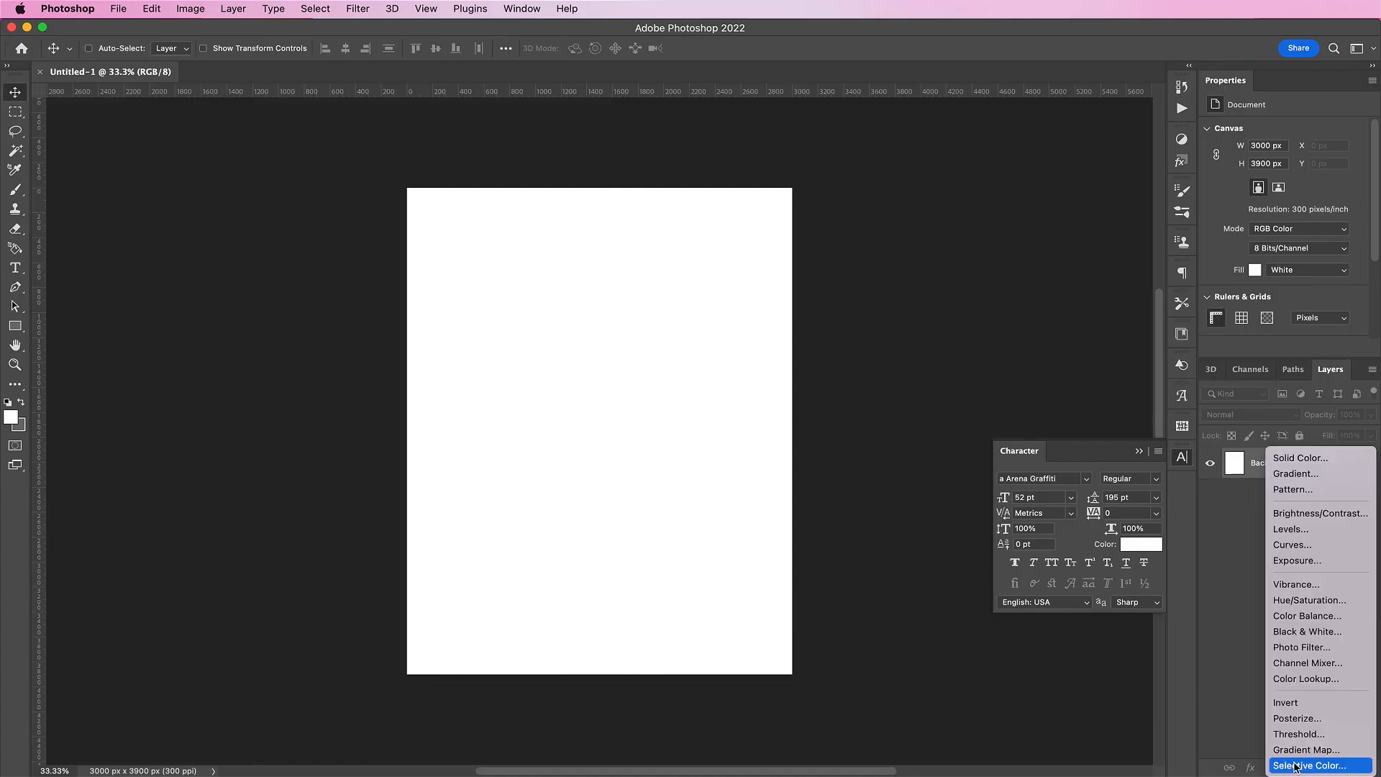
{"action": "left_click", "coordinate": [1280, 458]}
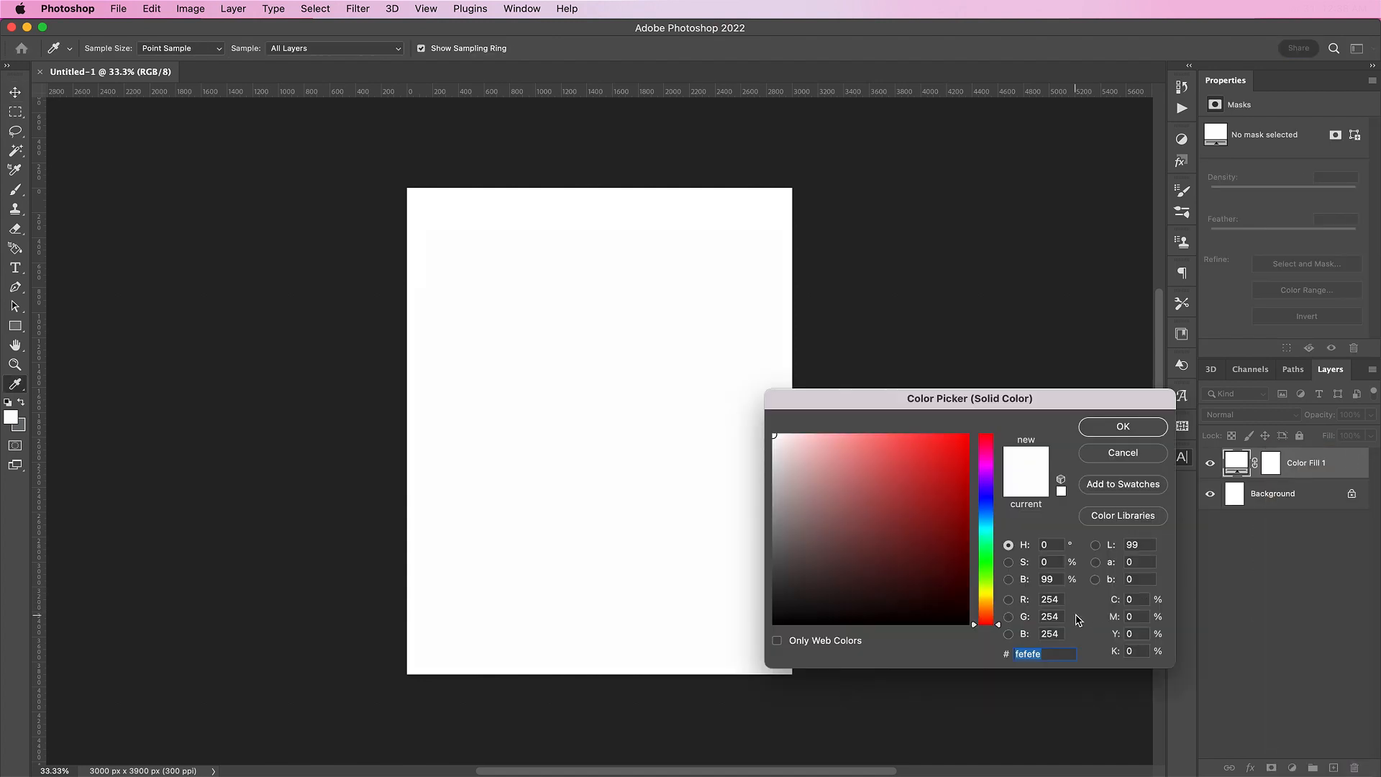
{"action": "type", "text": "111"}
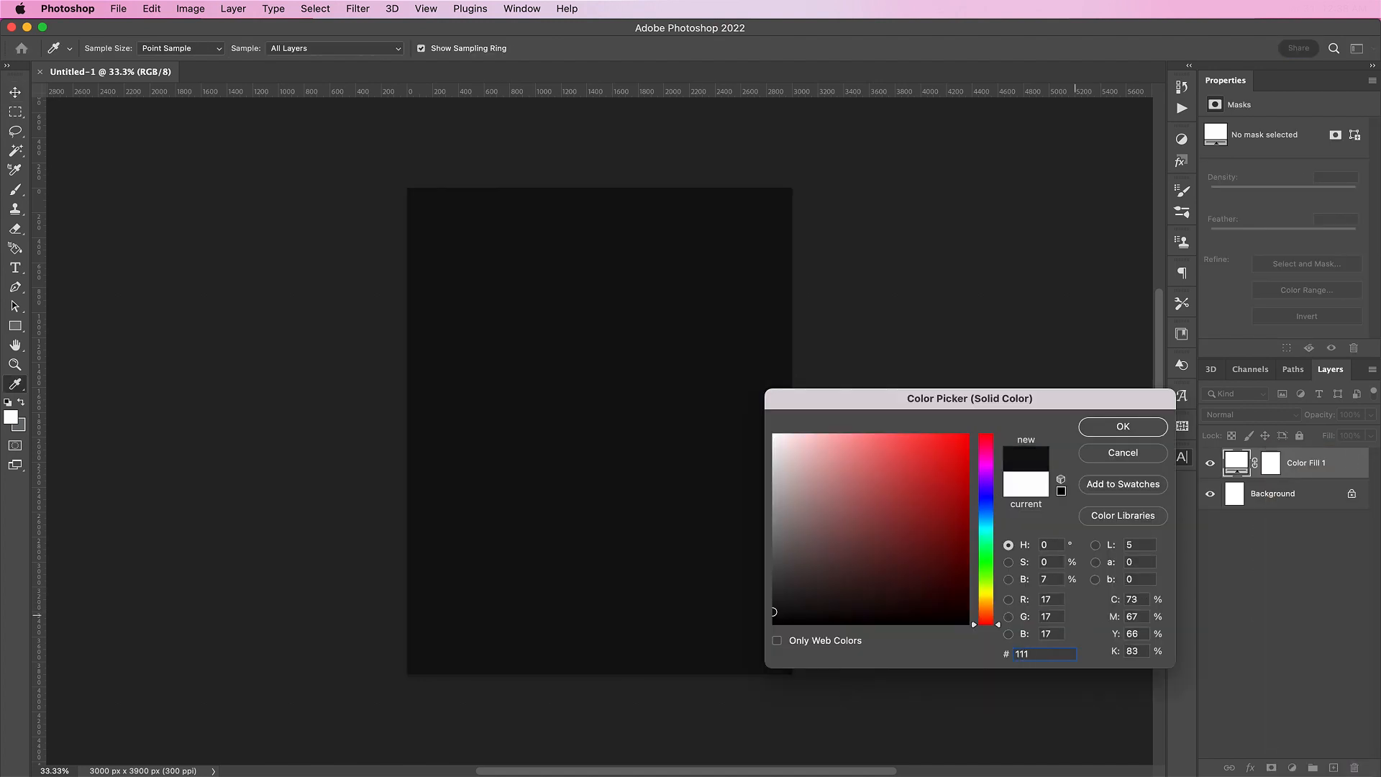
{"action": "type", "text": "111"}
{"action": "key", "text": "Return"}
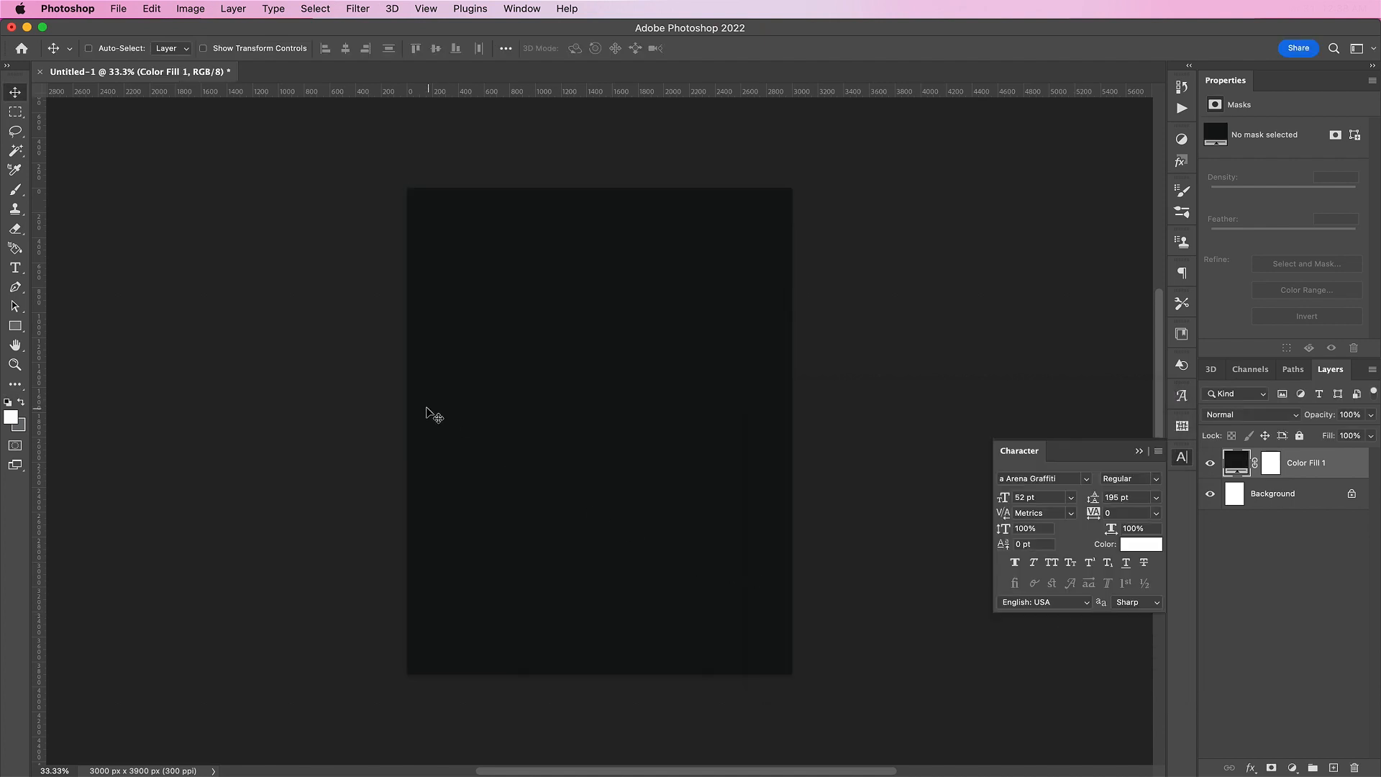
- Open the image AS_332251688.jpg from the TutorialAssets folder
{"action": "key", "text": "super+o"}
{"action": "left_click", "coordinate": [572, 157]}
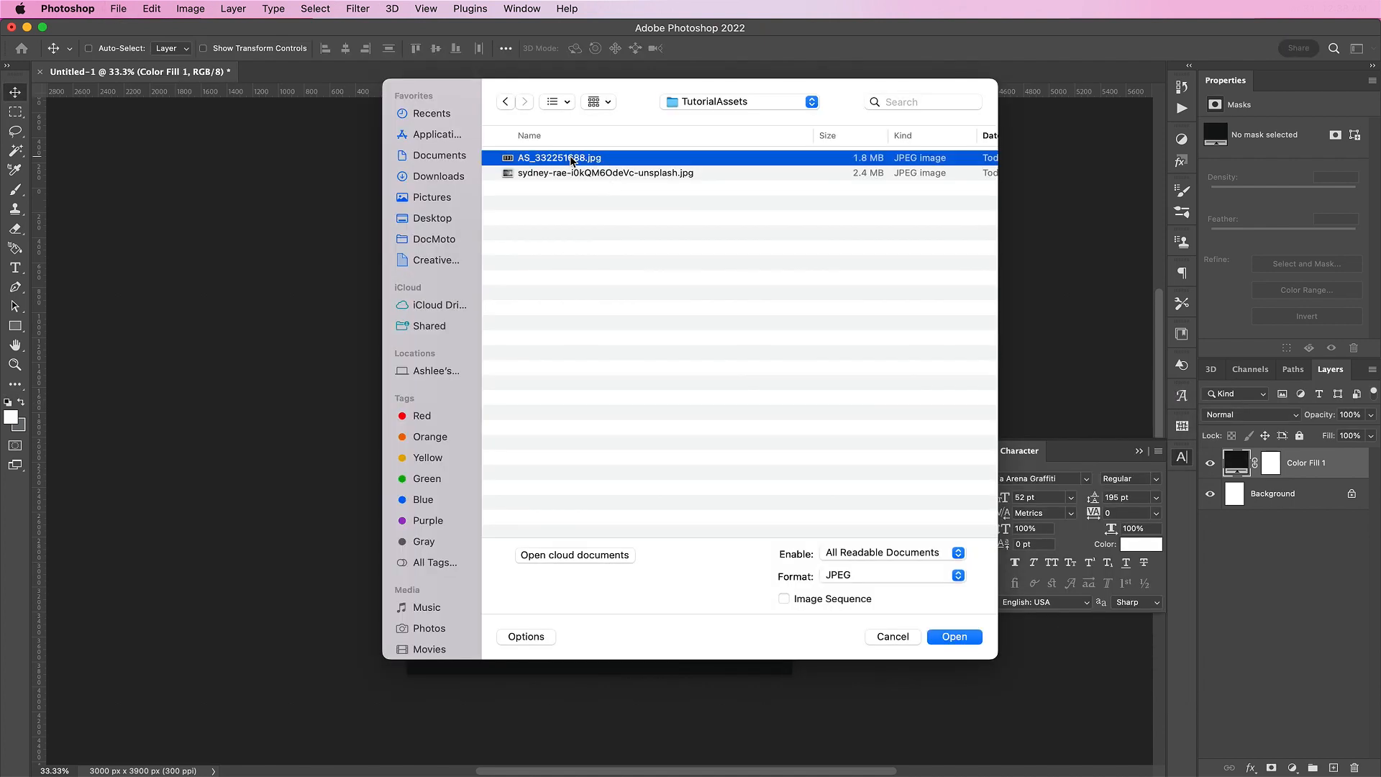
{"action": "double_click", "coordinate": [572, 157]}
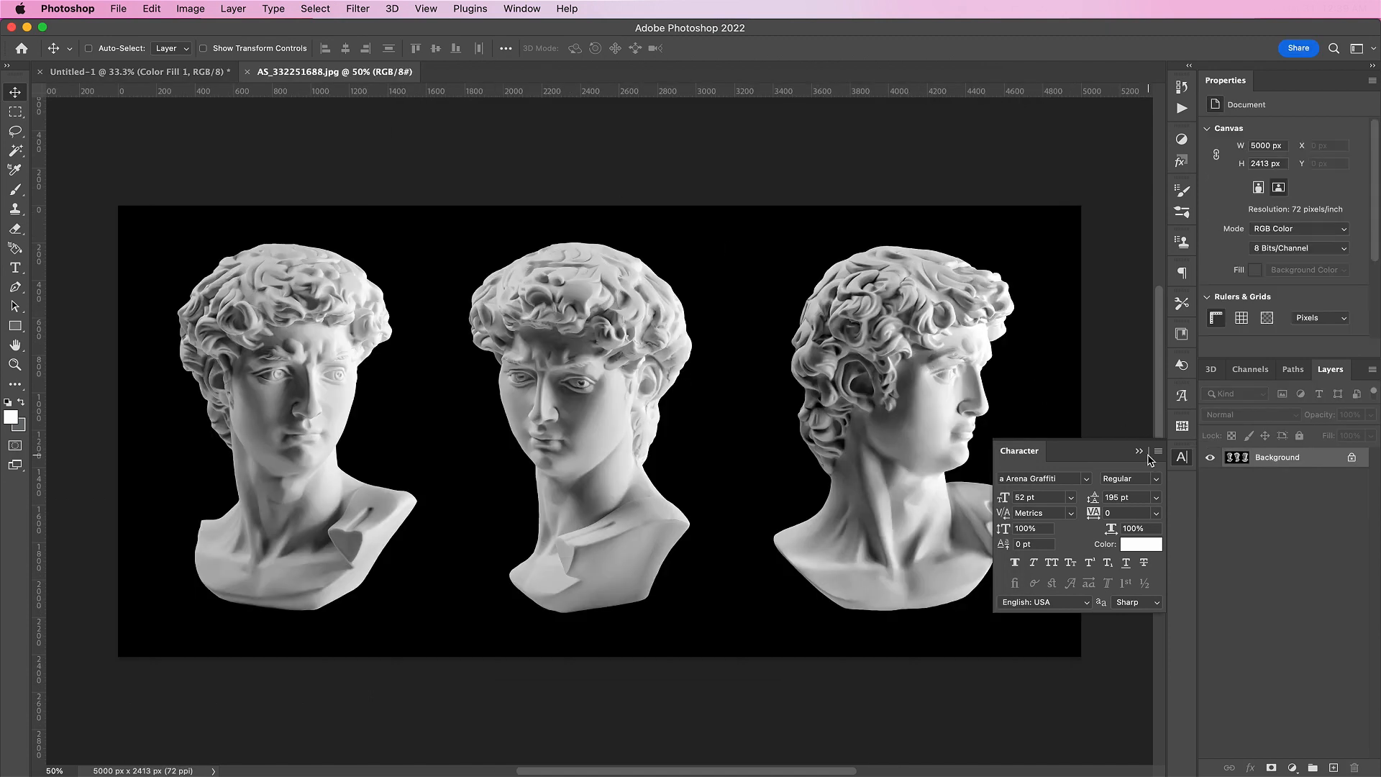
- Turn the image's Background into a regular layer named Statues and convert it to a smart object
{"action": "left_click", "coordinate": [1140, 451]}
{"action": "double_click", "coordinate": [1286, 462]}
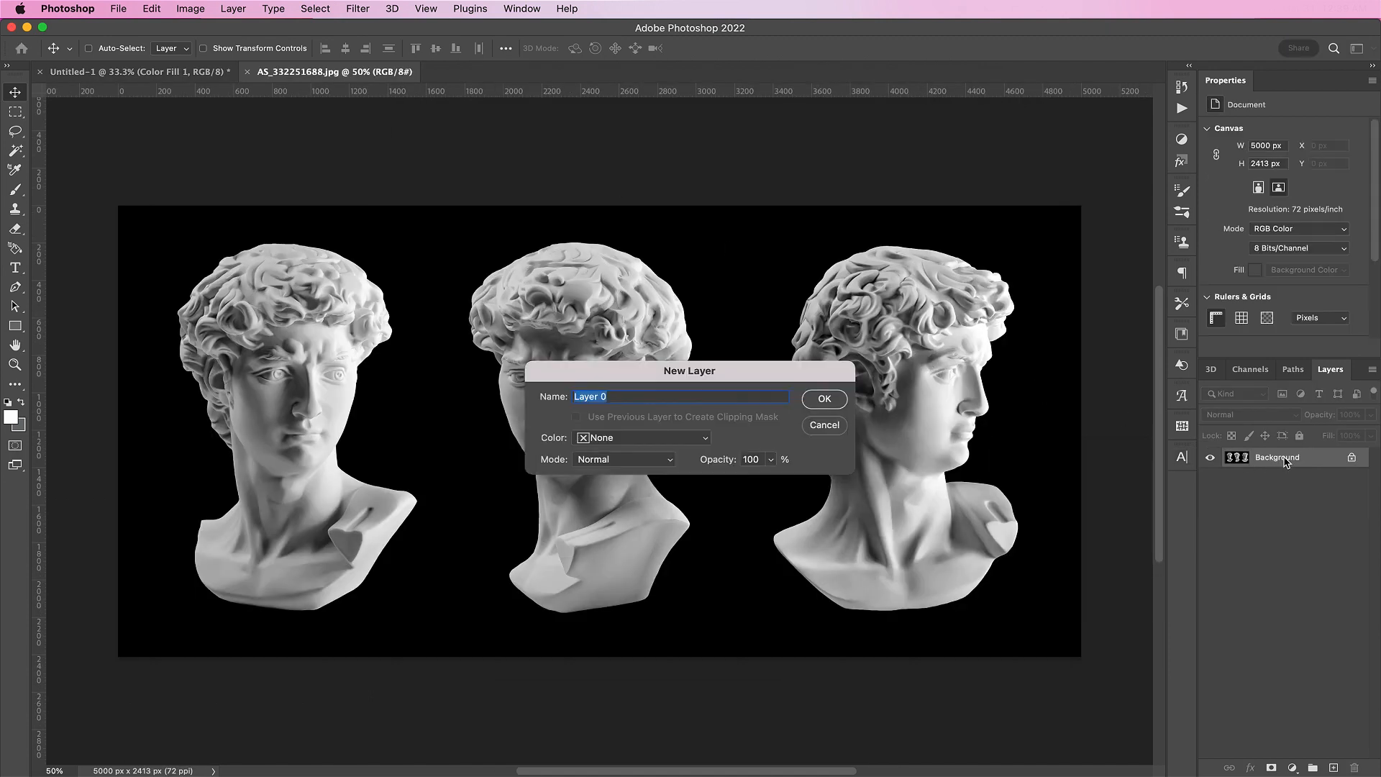
{"action": "type", "text": "Statues"}
{"action": "key", "text": "Return"}
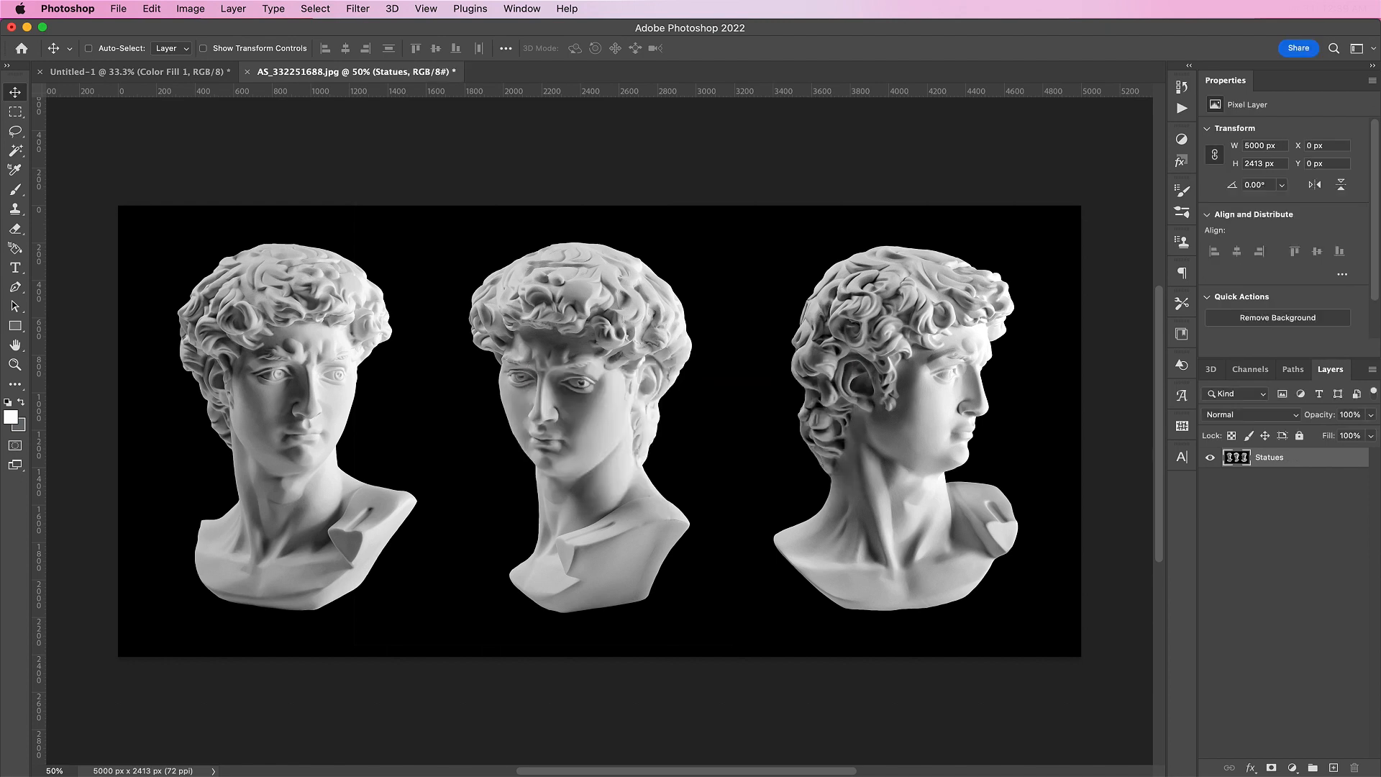
{"action": "right_click", "coordinate": [1298, 463]}
{"action": "left_click", "coordinate": [1185, 323]}
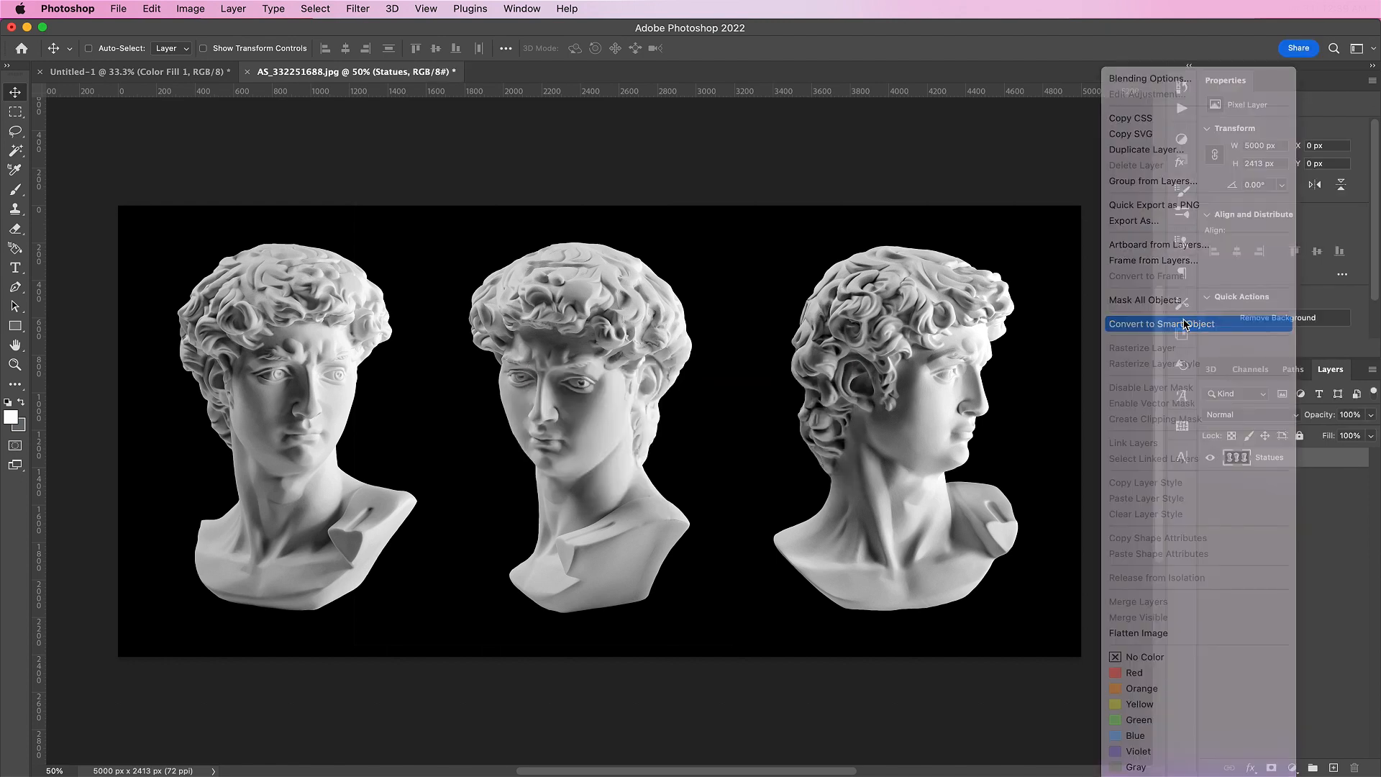
- Select the three busts with Select Subject and mask out the black background on the Statues layer
{"action": "left_click", "coordinate": [319, 9]}
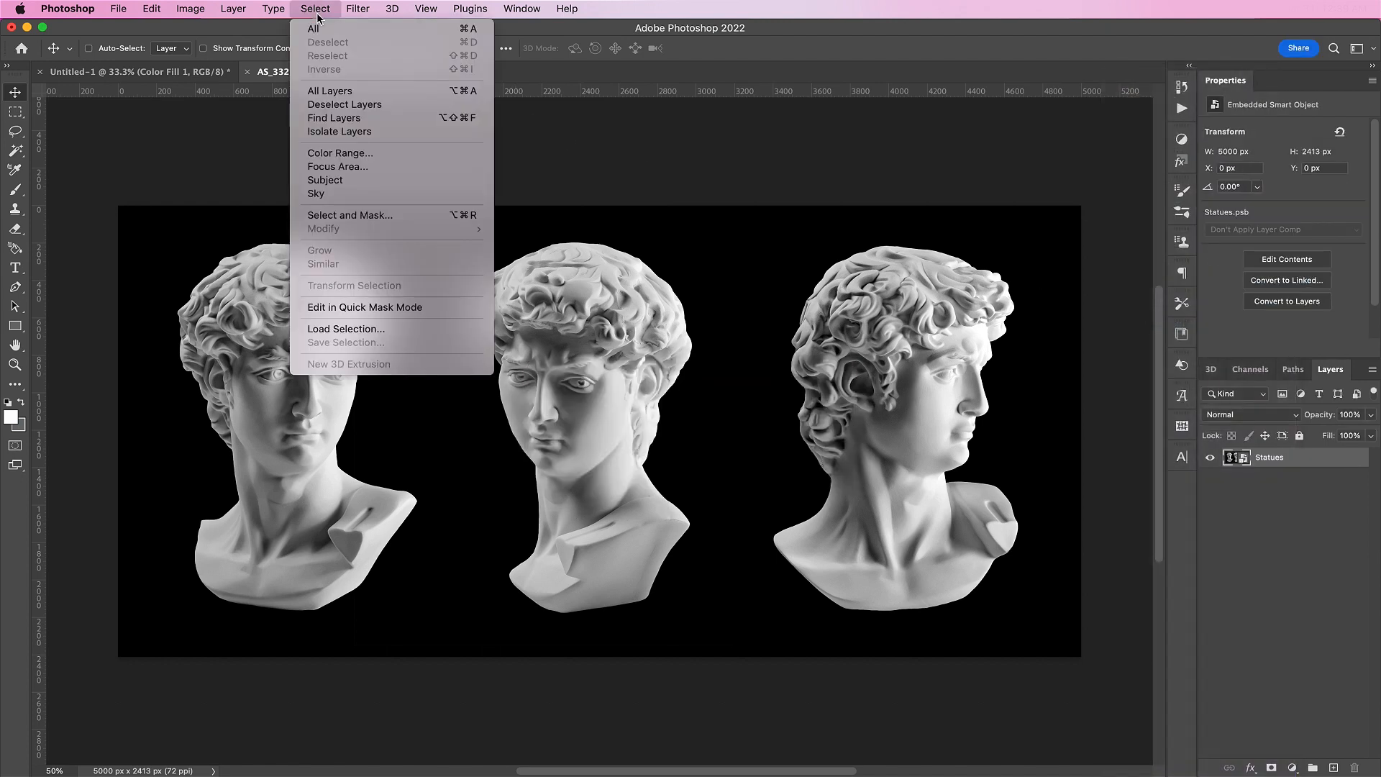
{"action": "left_click", "coordinate": [356, 181]}
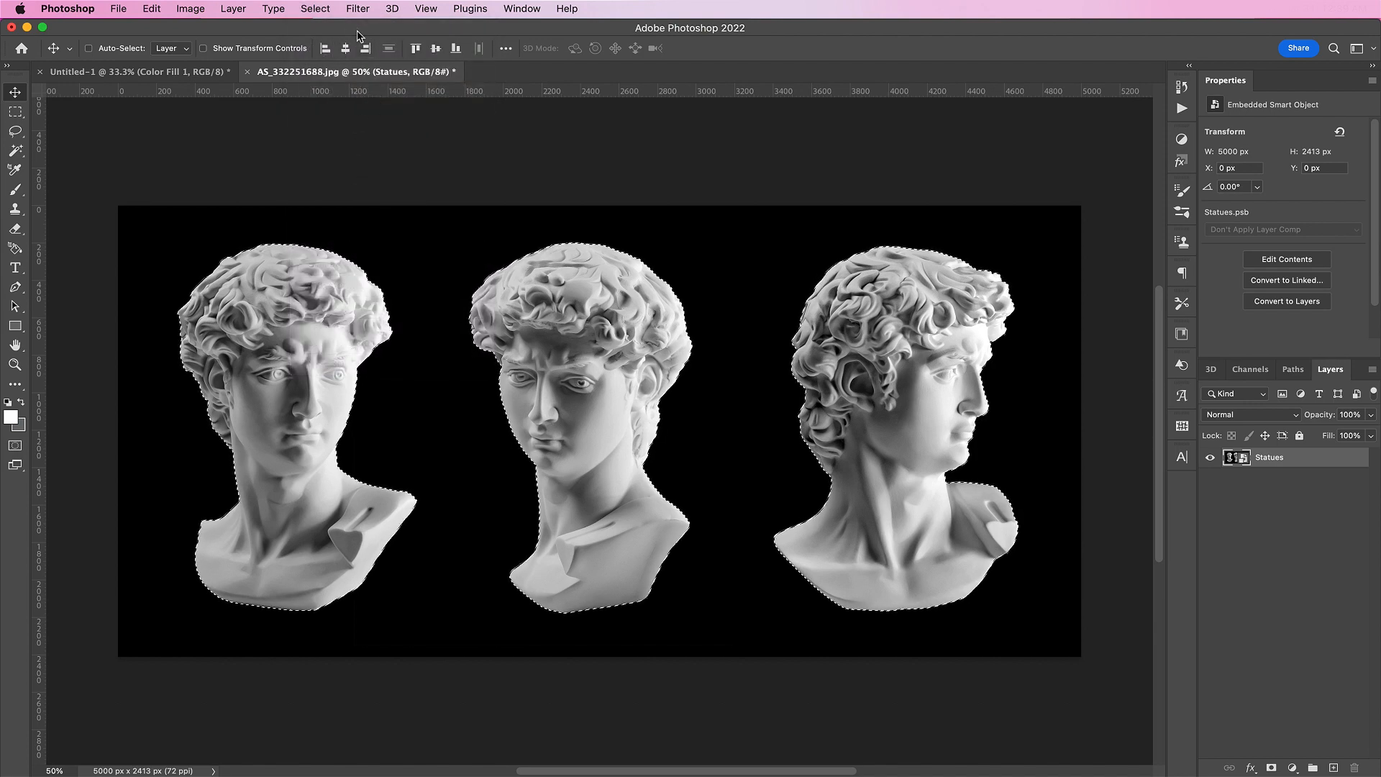
{"action": "left_click", "coordinate": [1271, 768]}
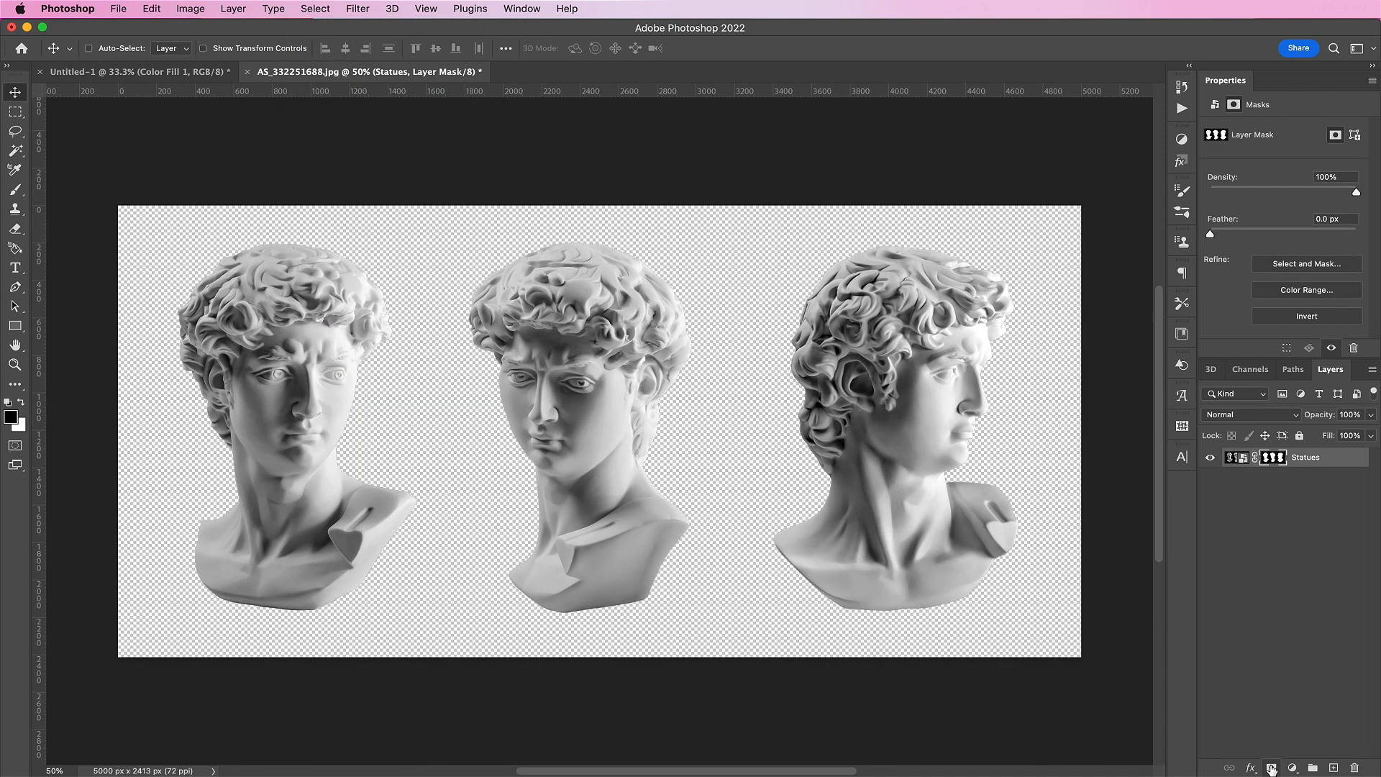
- Duplicate the masked Statues layer twice and hide both copies
{"action": "left_click_drag", "start_coordinate": [1342, 461], "coordinate": [1333, 768]}
{"action": "left_click", "coordinate": [1210, 458]}
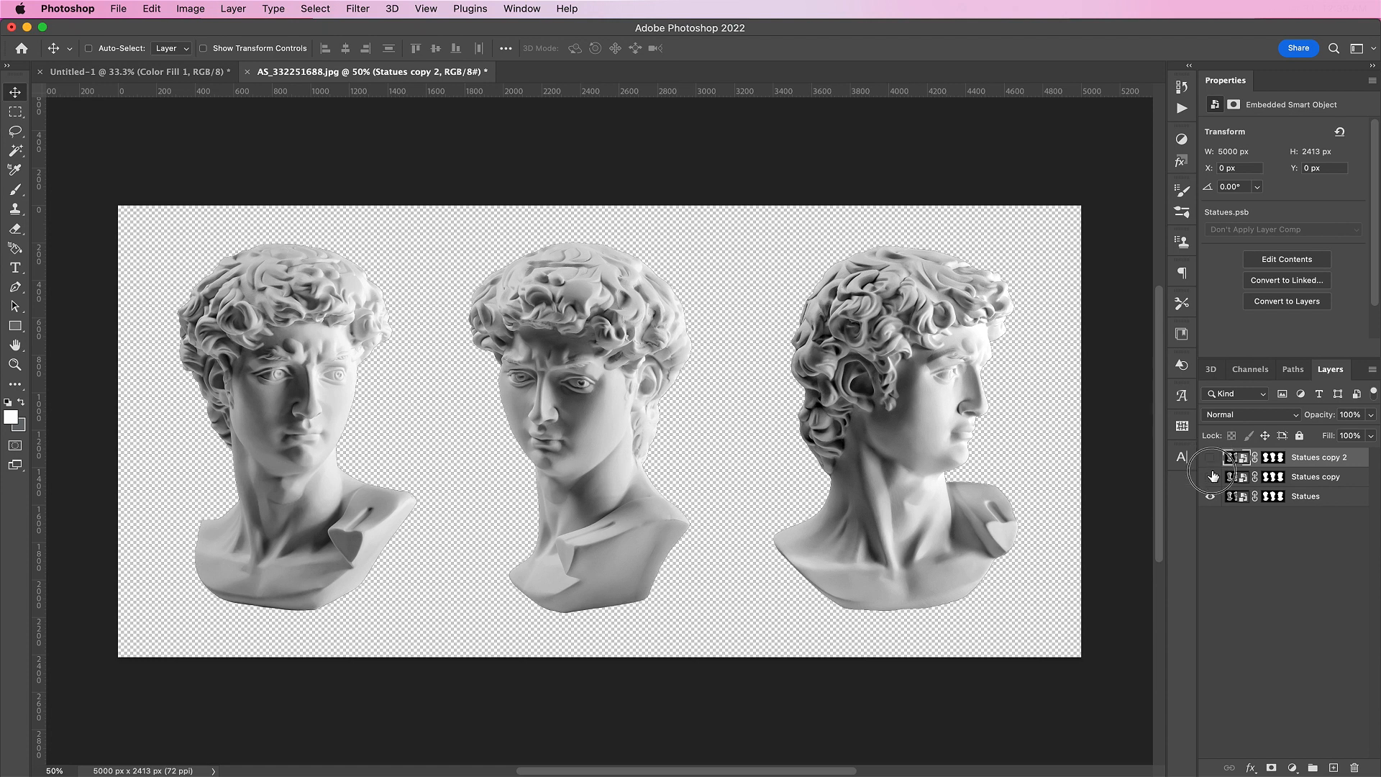
{"action": "left_click", "coordinate": [1210, 477]}
- Paint the middle and right busts out on the Statues layer's mask using a black 900 px brush at 99% hardness
{"action": "key", "text": "b"}
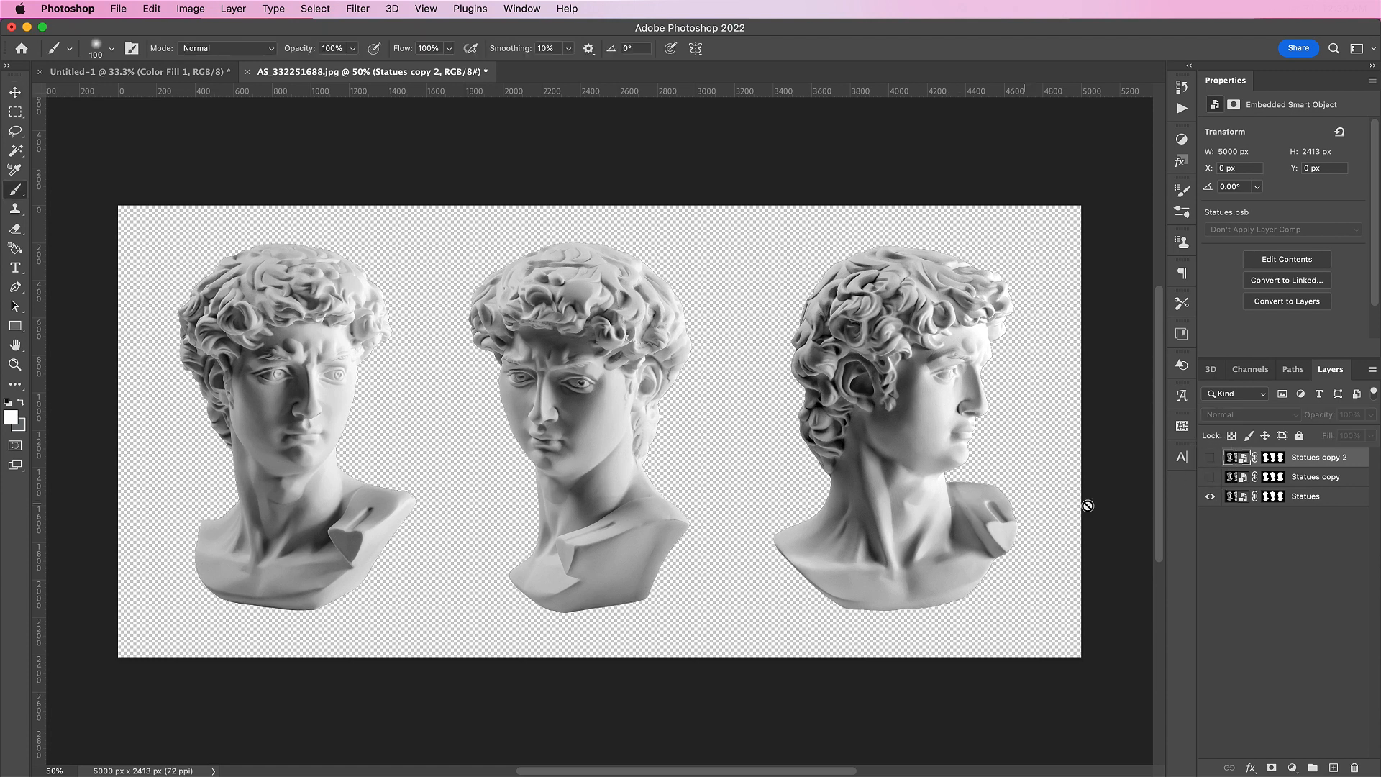
{"action": "left_click", "coordinate": [1264, 497]}
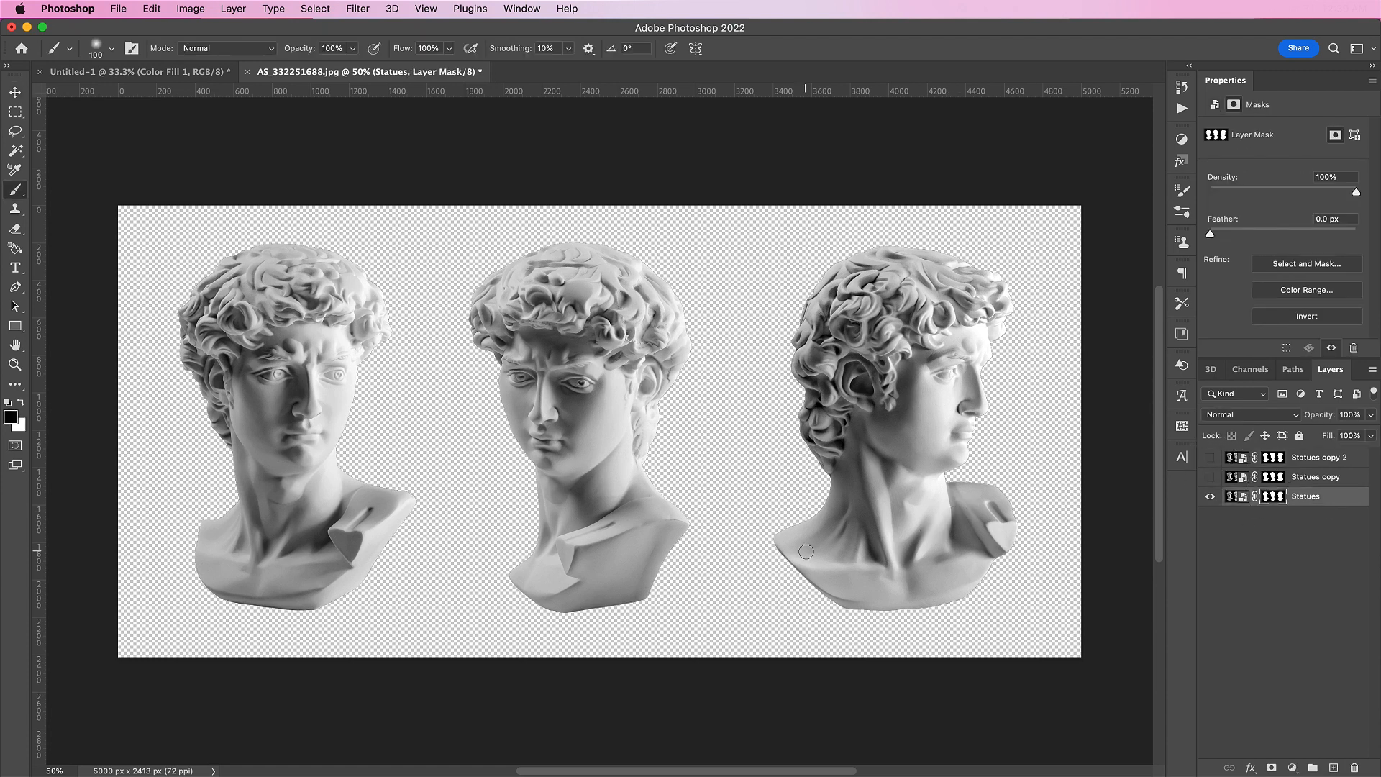
{"action": "key", "text": "bracketright"}
{"action": "key", "text": "bracketright"}
{"action": "key", "text": "bracketright"}
{"action": "key", "text": "bracketright"}
{"action": "key", "text": "bracketright"}
{"action": "key", "text": "bracketright"}
{"action": "key", "text": "bracketright"}
{"action": "key", "text": "bracketright"}
{"action": "key", "text": "bracketright"}
{"action": "key", "text": "bracketright"}
{"action": "key", "text": "bracketright"}
{"action": "left_click", "coordinate": [112, 50]}
{"action": "left_click_drag", "start_coordinate": [105, 128], "coordinate": [184, 128]}
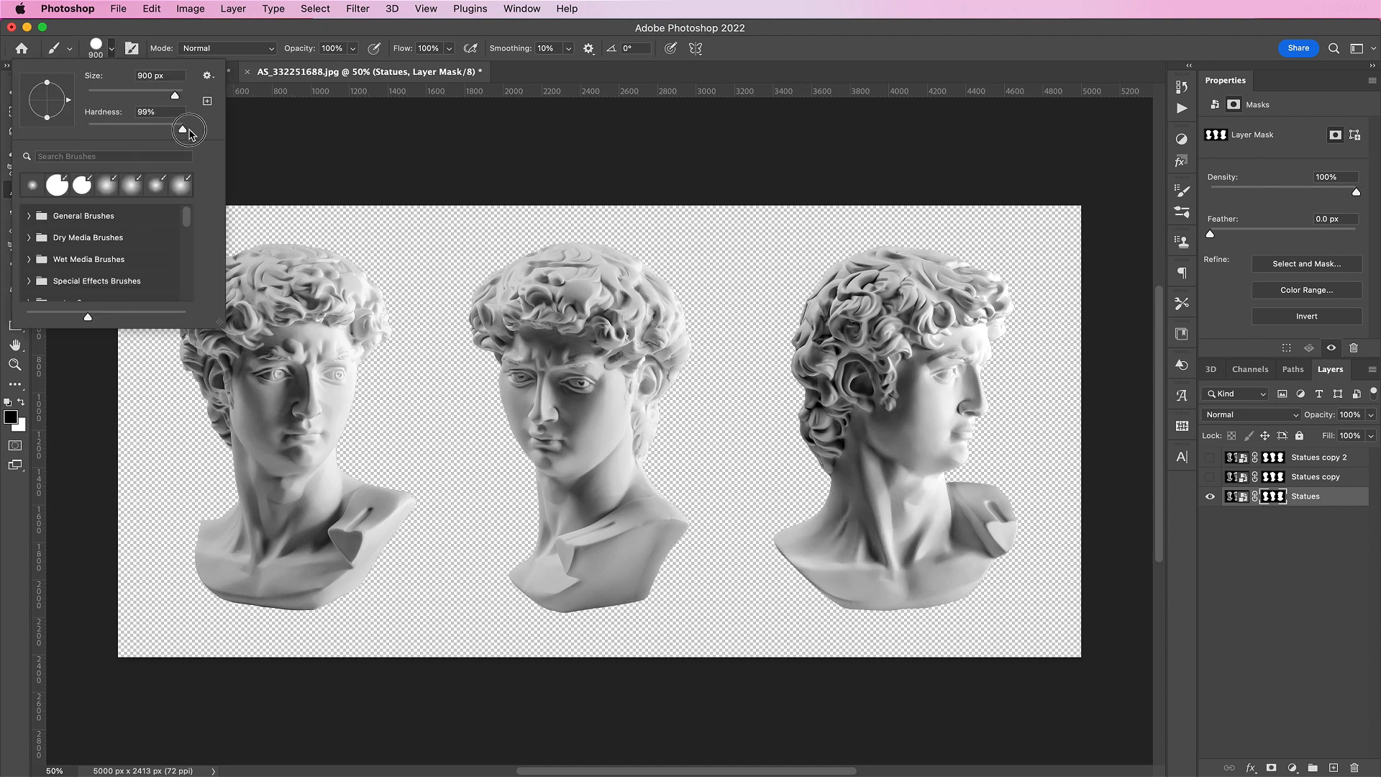
{"action": "mouse_move", "coordinate": [509, 309]}
{"action": "left_mouse_down"}
{"action": "mouse_move", "coordinate": [555, 241]}
{"action": "mouse_move", "coordinate": [623, 294]}
{"action": "mouse_move", "coordinate": [573, 346]}
{"action": "mouse_move", "coordinate": [580, 592]}
{"action": "mouse_move", "coordinate": [882, 601]}
{"action": "mouse_move", "coordinate": [906, 454]}
{"action": "mouse_move", "coordinate": [792, 281]}
{"action": "mouse_move", "coordinate": [929, 277]}
{"action": "mouse_move", "coordinate": [987, 553]}
{"action": "left_mouse_up"}
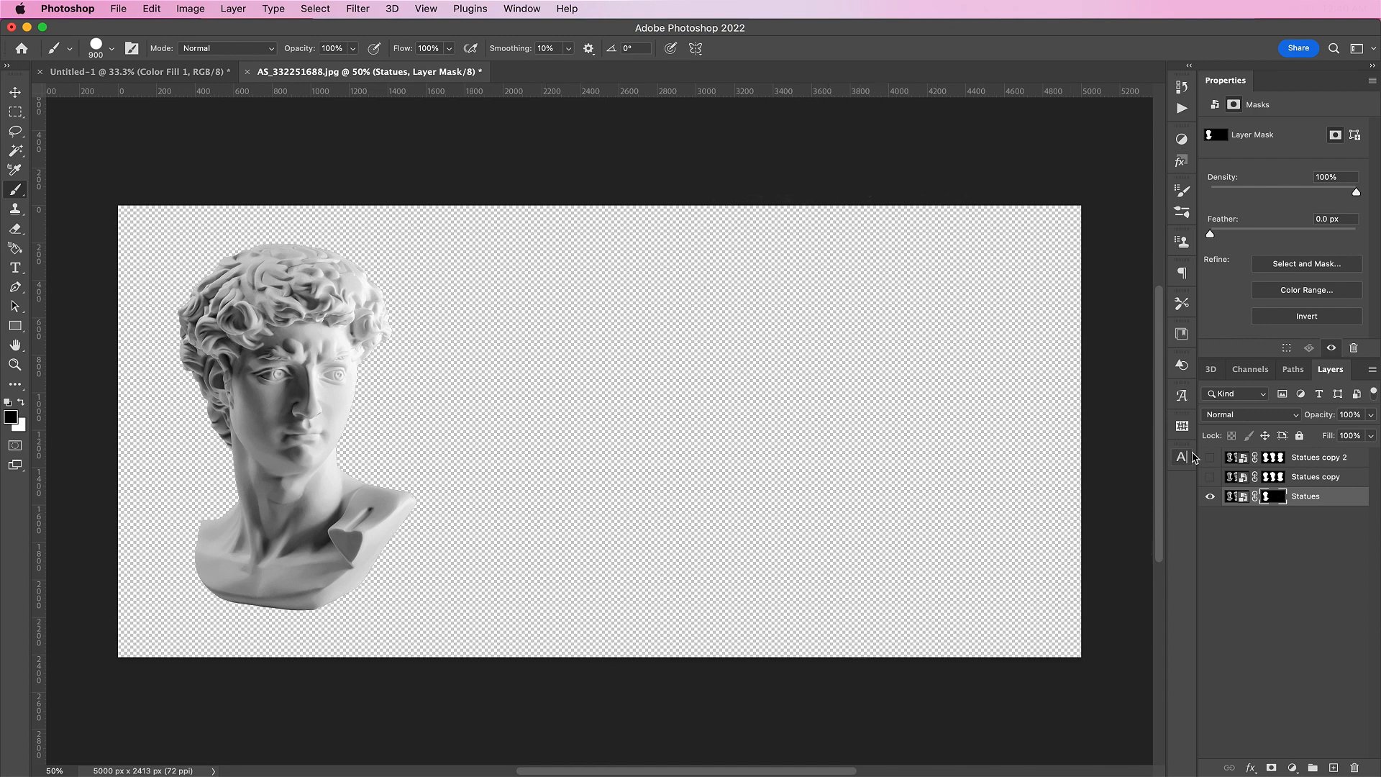
- Show only the Statues copy layer and paint the left and right busts out on its mask
{"action": "left_click", "coordinate": [1210, 477]}
{"action": "left_click", "coordinate": [1210, 496]}
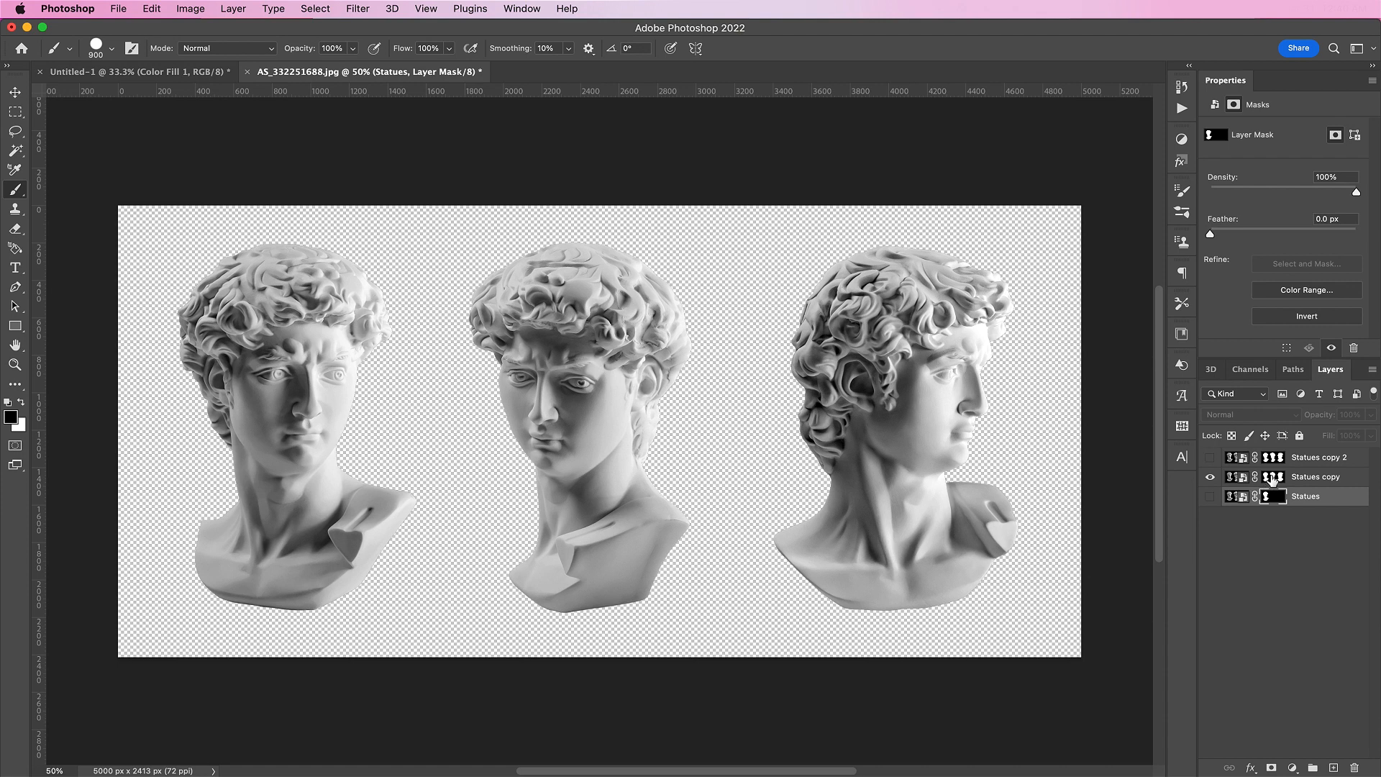
{"action": "left_click", "coordinate": [1272, 479]}
{"action": "mouse_move", "coordinate": [401, 494]}
{"action": "left_mouse_down"}
{"action": "mouse_move", "coordinate": [360, 538]}
{"action": "mouse_move", "coordinate": [319, 346]}
{"action": "mouse_move", "coordinate": [344, 282]}
{"action": "mouse_move", "coordinate": [203, 283]}
{"action": "mouse_move", "coordinate": [288, 590]}
{"action": "left_mouse_up"}
{"action": "mouse_move", "coordinate": [765, 425]}
{"action": "left_mouse_down"}
{"action": "mouse_move", "coordinate": [832, 324]}
{"action": "mouse_move", "coordinate": [835, 496]}
{"action": "mouse_move", "coordinate": [993, 586]}
{"action": "mouse_move", "coordinate": [950, 303]}
{"action": "left_mouse_up"}
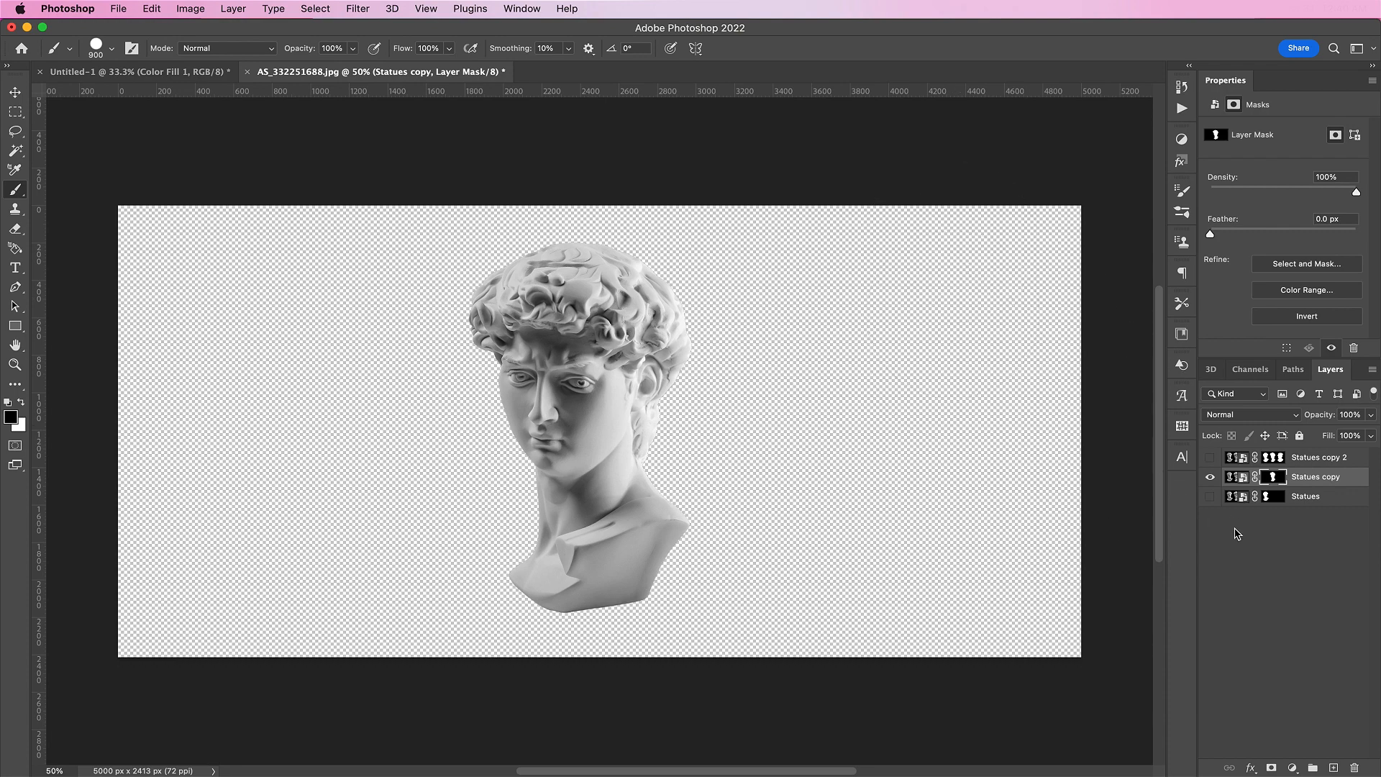
- Show only the Statues copy 2 layer and paint the left and middle busts out on its mask
{"action": "left_click", "coordinate": [1211, 457]}
{"action": "left_click", "coordinate": [1212, 477]}
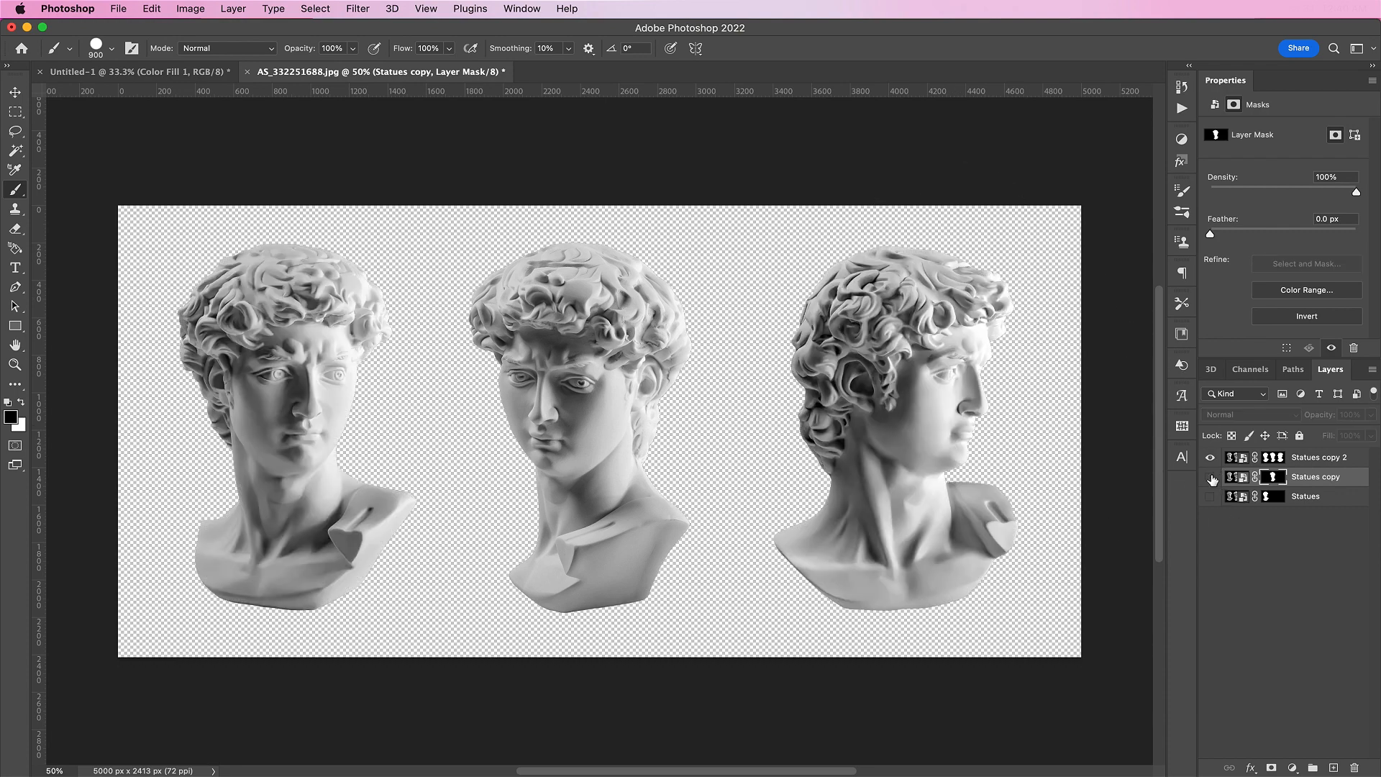
{"action": "left_click", "coordinate": [1272, 464]}
{"action": "mouse_move", "coordinate": [632, 601]}
{"action": "left_mouse_down"}
{"action": "mouse_move", "coordinate": [632, 391]}
{"action": "mouse_move", "coordinate": [606, 264]}
{"action": "mouse_move", "coordinate": [502, 281]}
{"action": "mouse_move", "coordinate": [556, 468]}
{"action": "mouse_move", "coordinate": [539, 585]}
{"action": "mouse_move", "coordinate": [262, 609]}
{"action": "mouse_move", "coordinate": [183, 535]}
{"action": "mouse_move", "coordinate": [407, 483]}
{"action": "mouse_move", "coordinate": [419, 439]}
{"action": "mouse_move", "coordinate": [250, 405]}
{"action": "mouse_move", "coordinate": [330, 252]}
{"action": "left_mouse_up"}
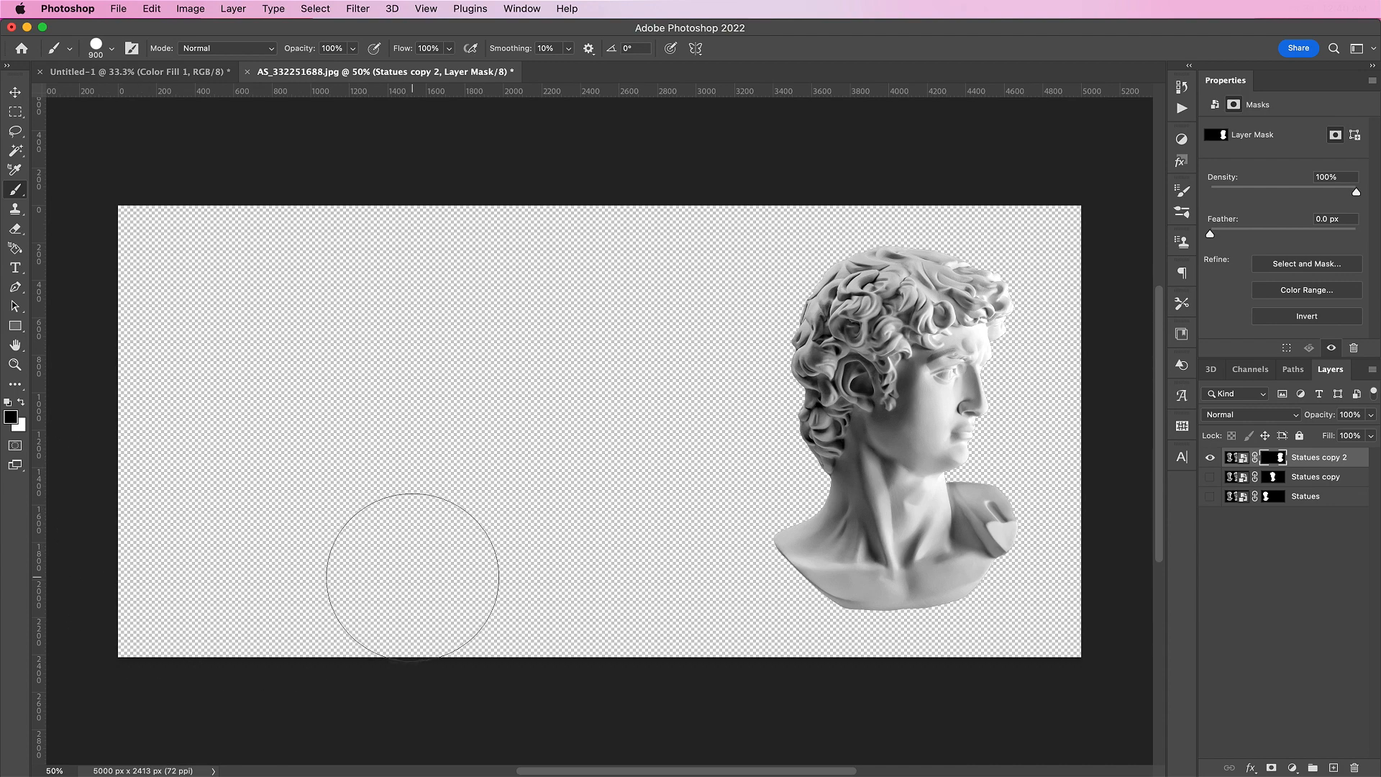
- Make all three bust layers visible and transfer them together into the Untitled-1 document
{"action": "left_click", "coordinate": [1210, 477]}
{"action": "left_click", "coordinate": [1210, 496]}
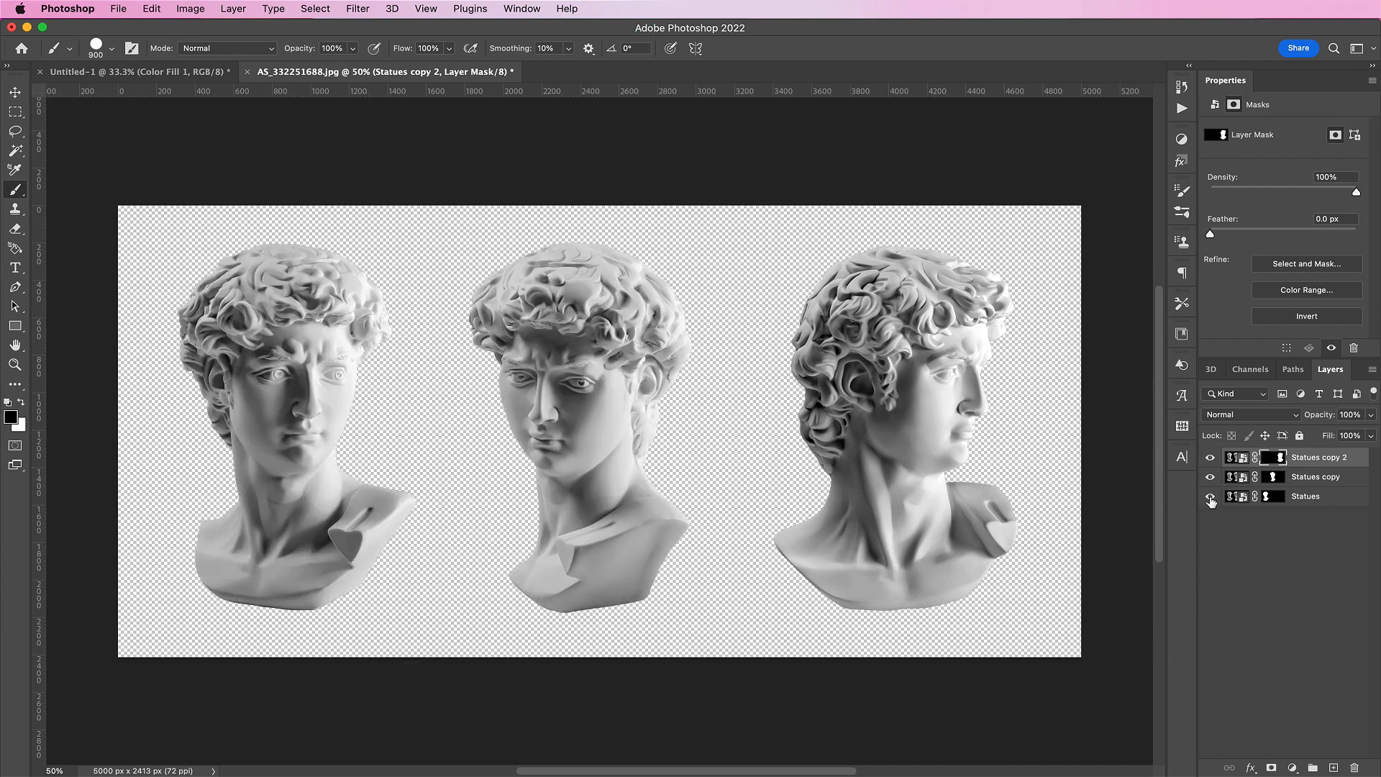
{"action": "left_click", "coordinate": [1321, 502], "text": "shift"}
{"action": "key", "text": "v"}
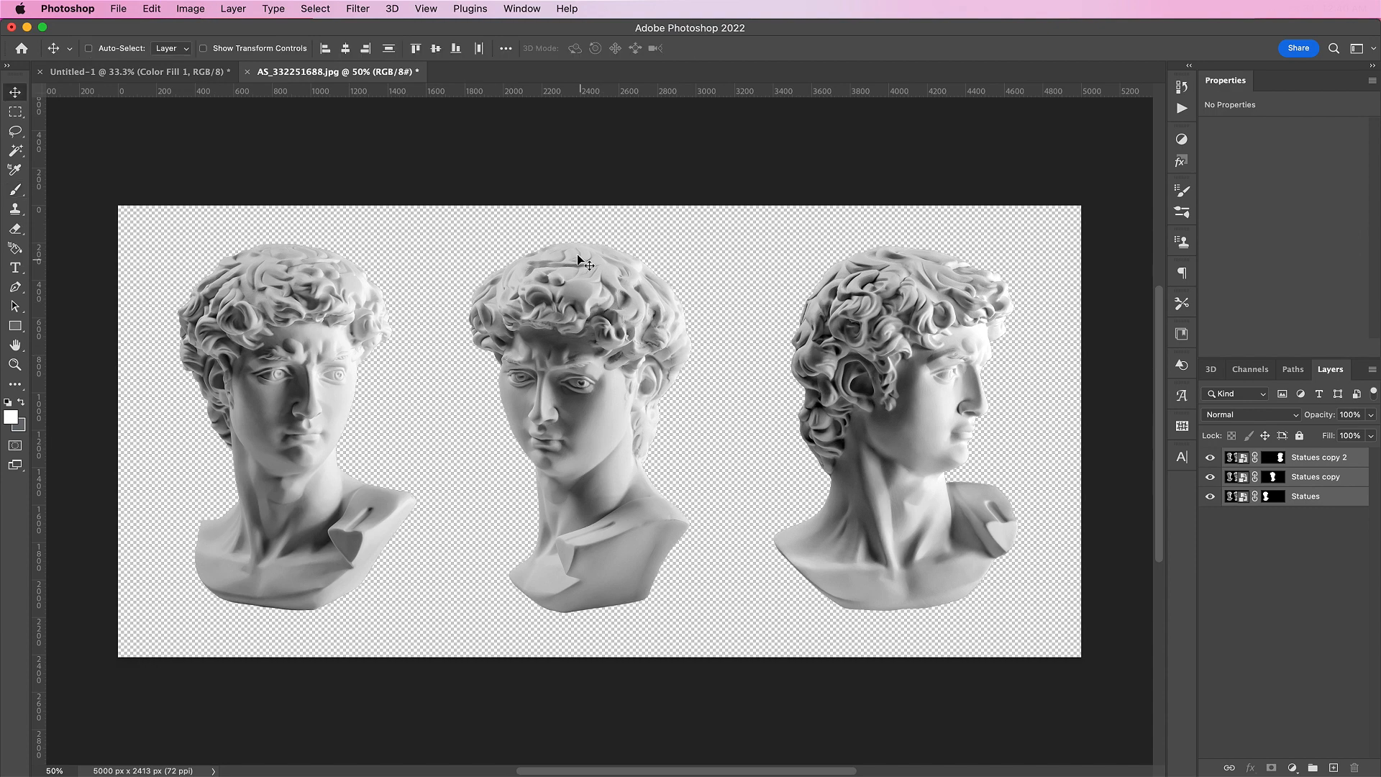
{"action": "left_click_drag", "start_coordinate": [579, 260], "coordinate": [594, 389]}
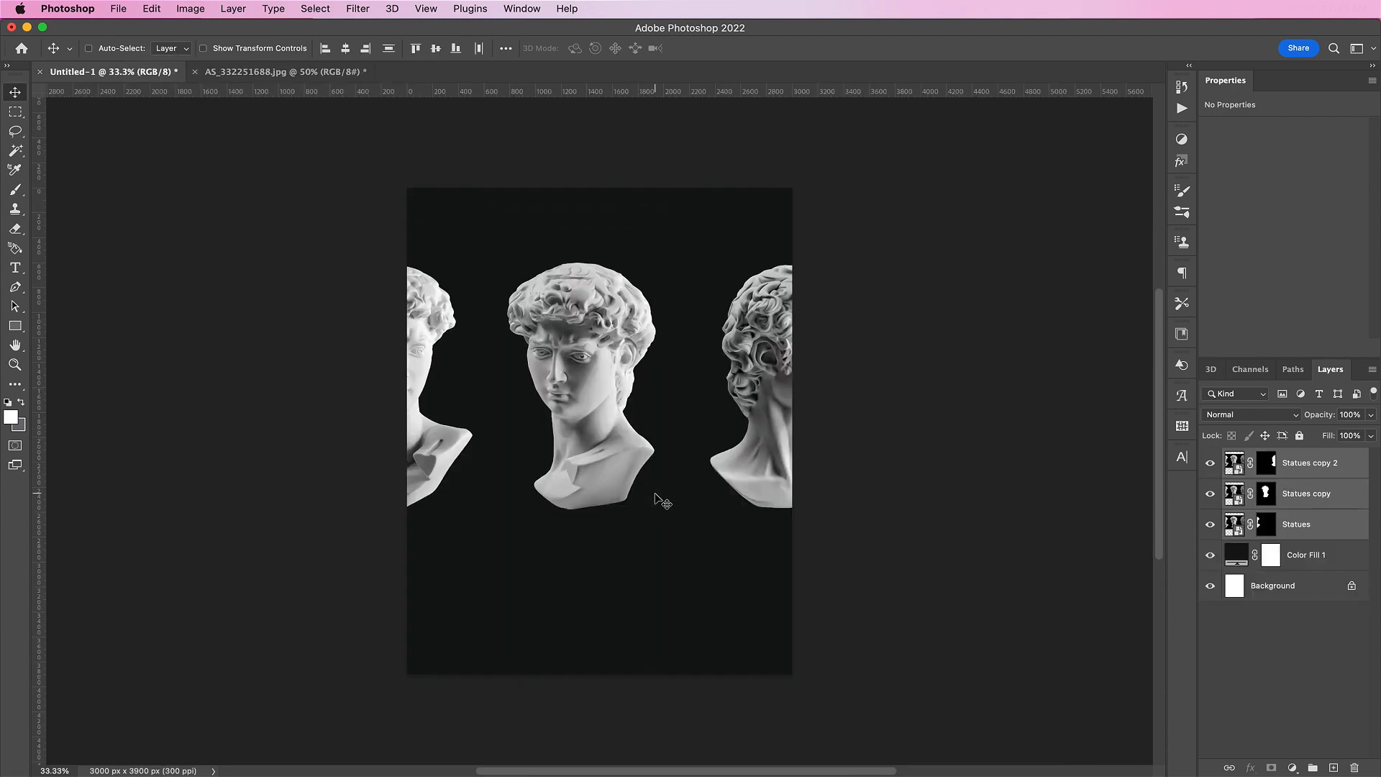
- Stack the Statues copy layer above Statues copy 2 and slide the right bust partly behind the middle one
{"action": "left_click", "coordinate": [1343, 496]}
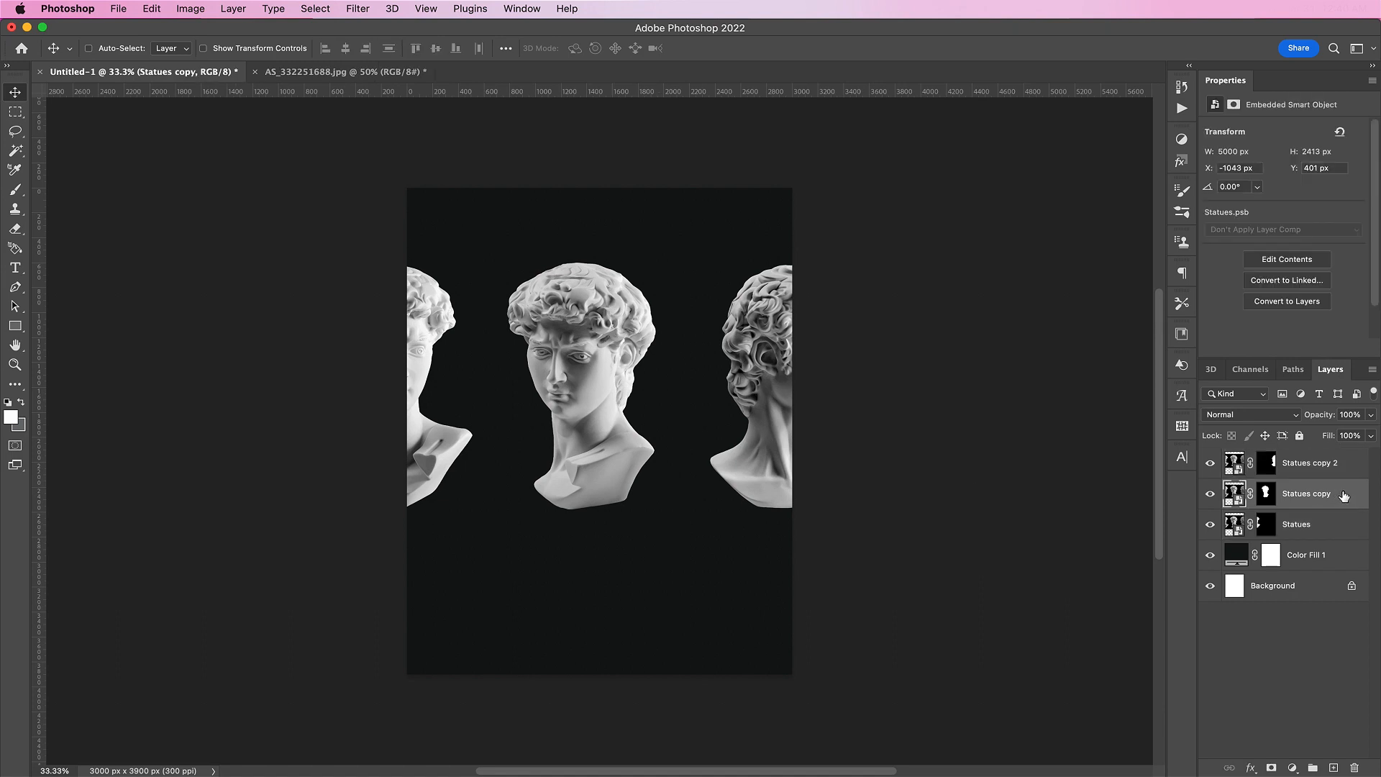
{"action": "left_click_drag", "start_coordinate": [1344, 497], "coordinate": [1338, 464]}
{"action": "left_click", "coordinate": [1335, 503]}
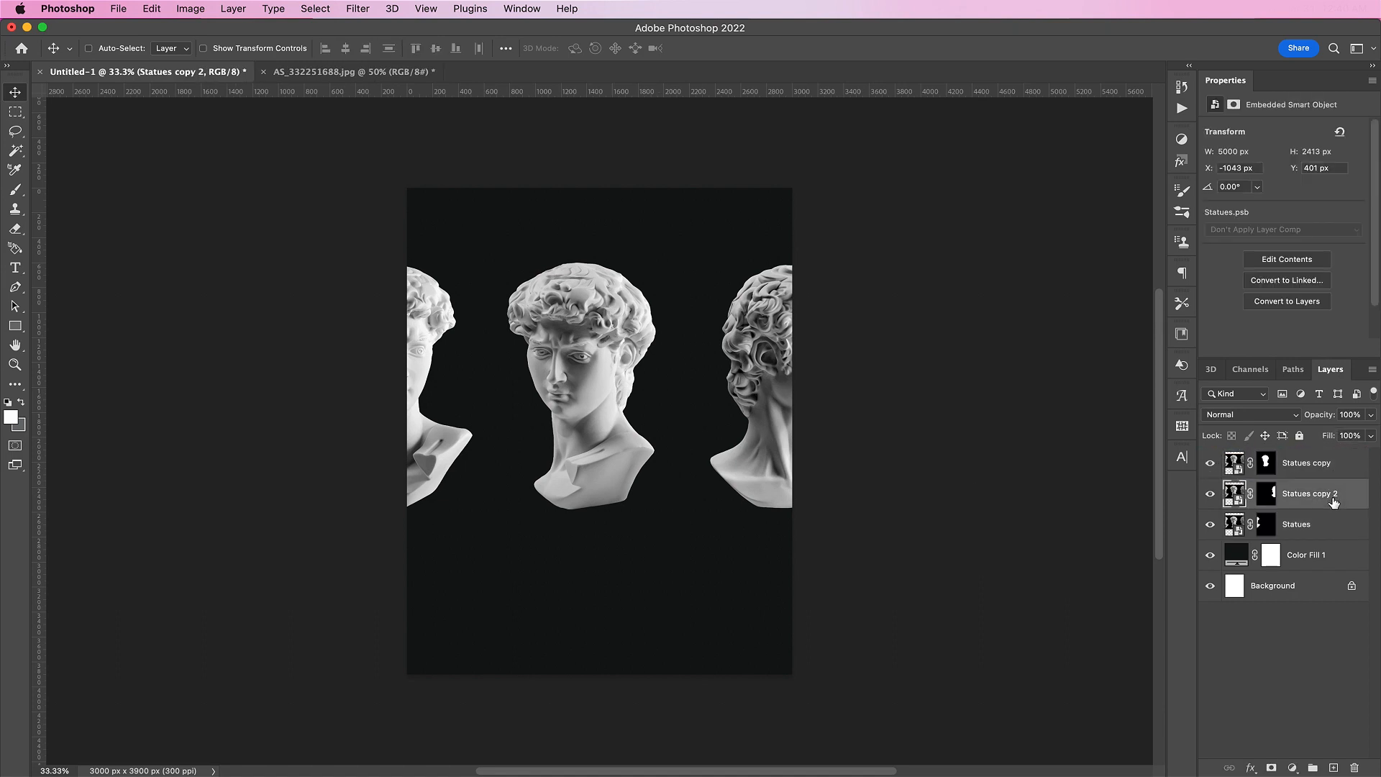
{"action": "left_click_drag", "start_coordinate": [803, 457], "coordinate": [651, 461]}
- Flip the Statues layer's bust horizontally and position it partly behind the left side of the middle bust
{"action": "left_click", "coordinate": [1318, 524]}
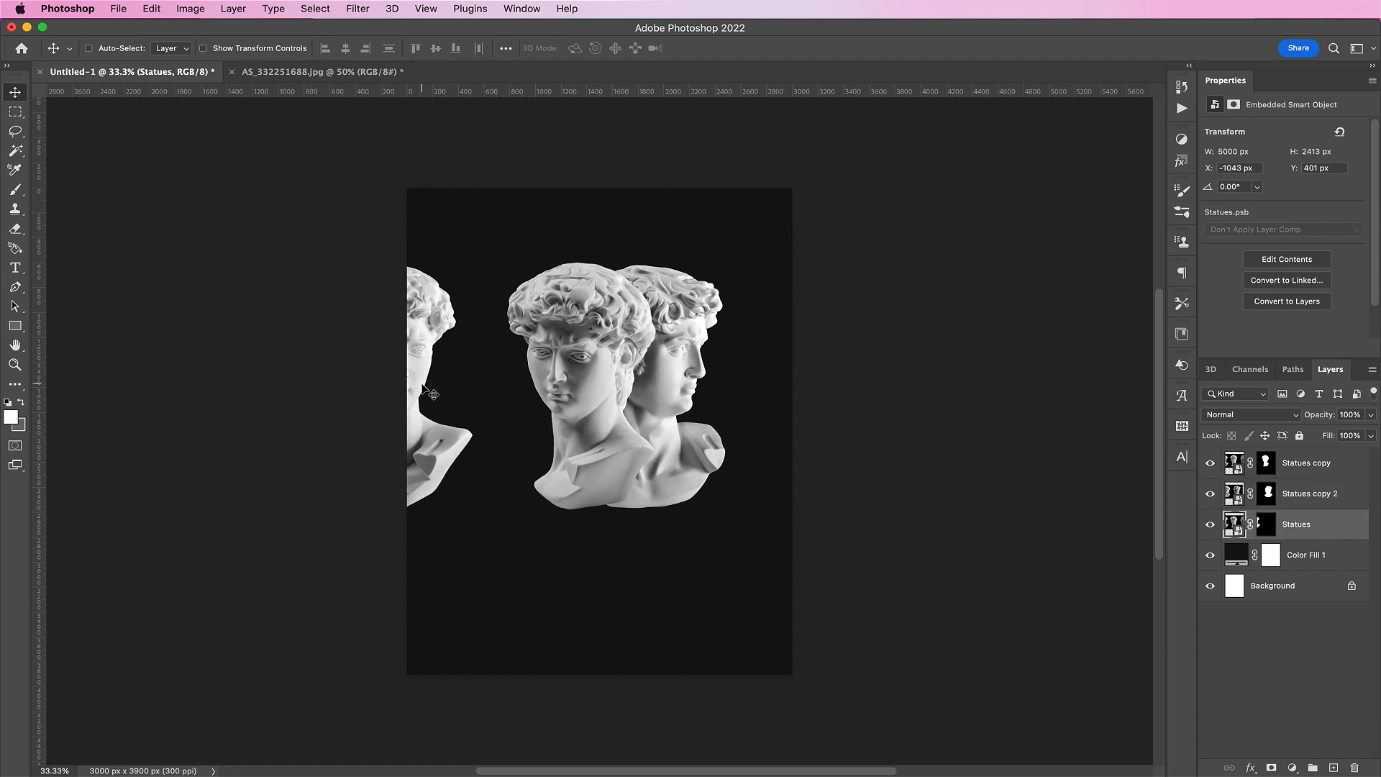
{"action": "left_click_drag", "start_coordinate": [430, 392], "coordinate": [617, 393]}
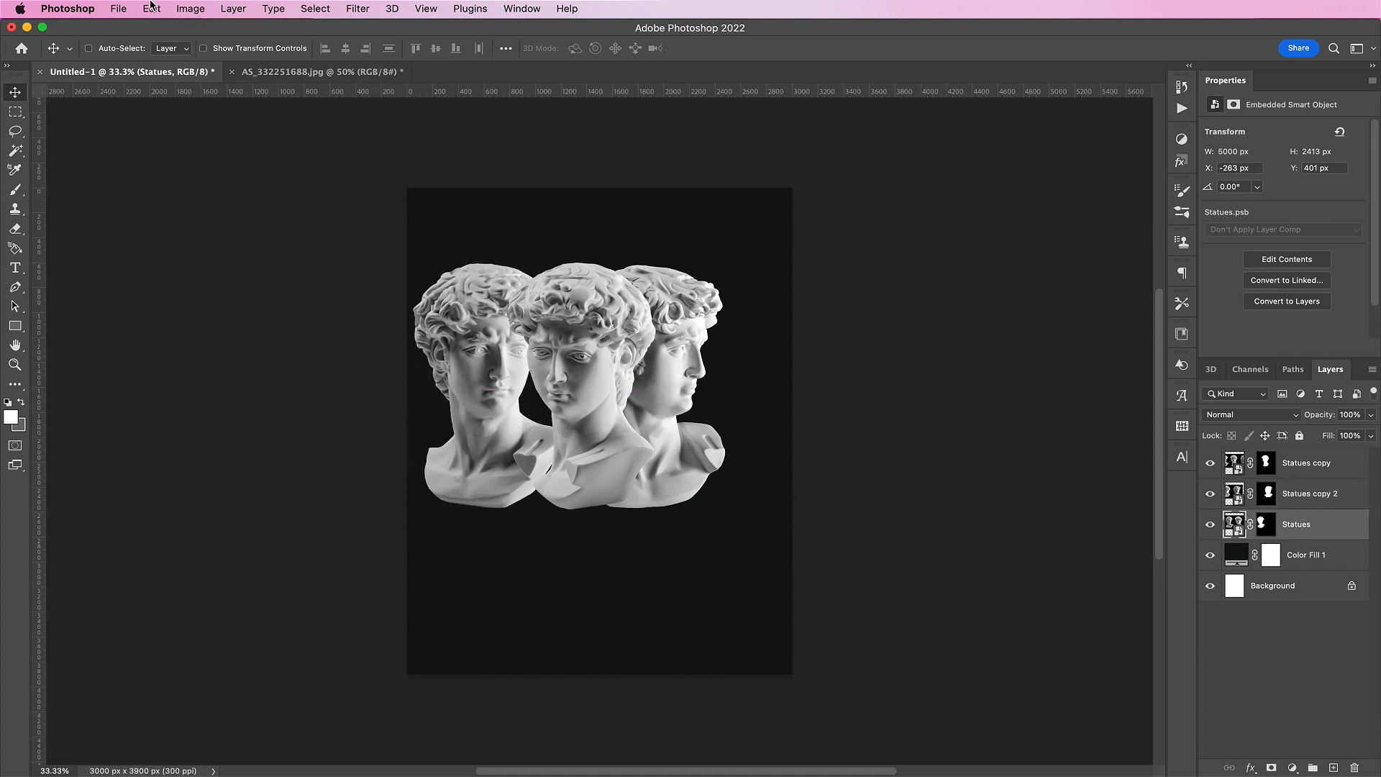
{"action": "left_click", "coordinate": [149, 8]}
{"action": "mouse_move", "coordinate": [216, 339]}
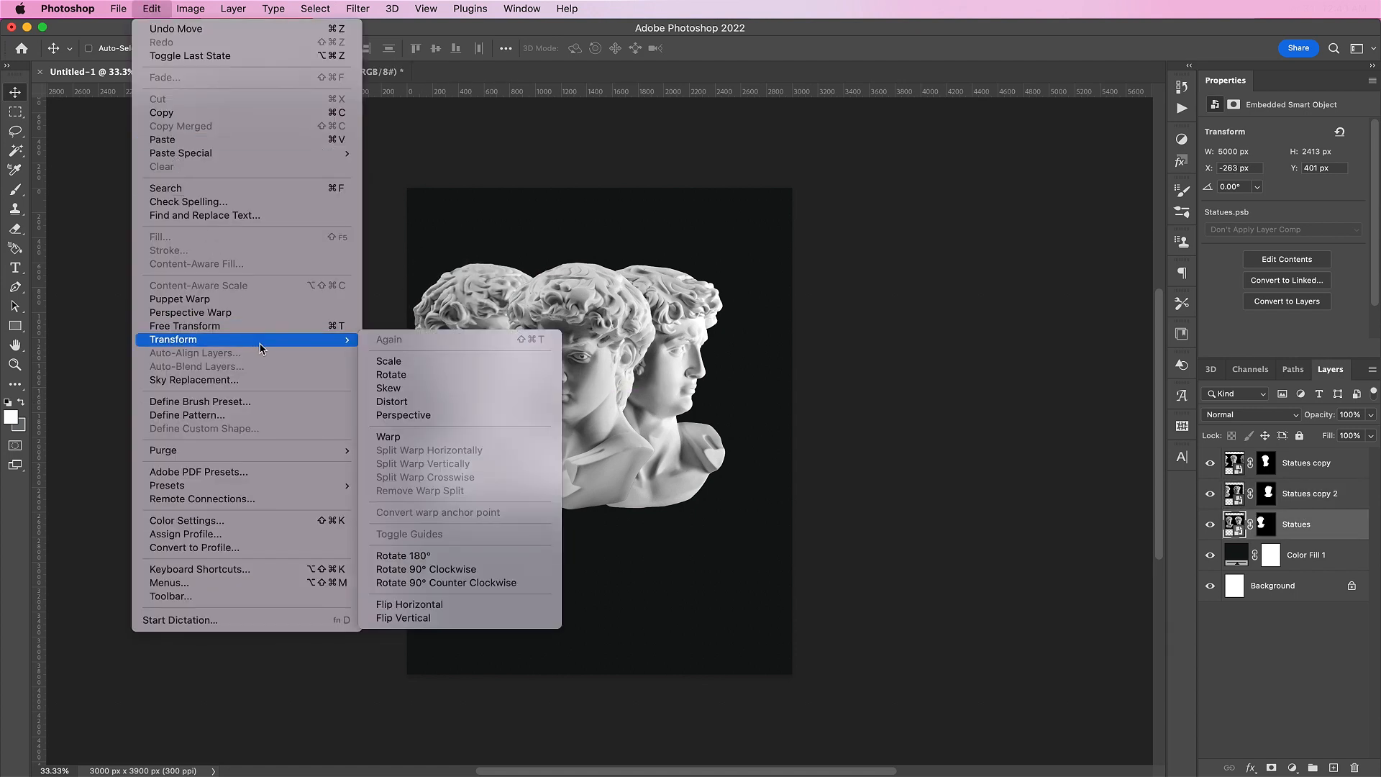
{"action": "left_click", "coordinate": [462, 604]}
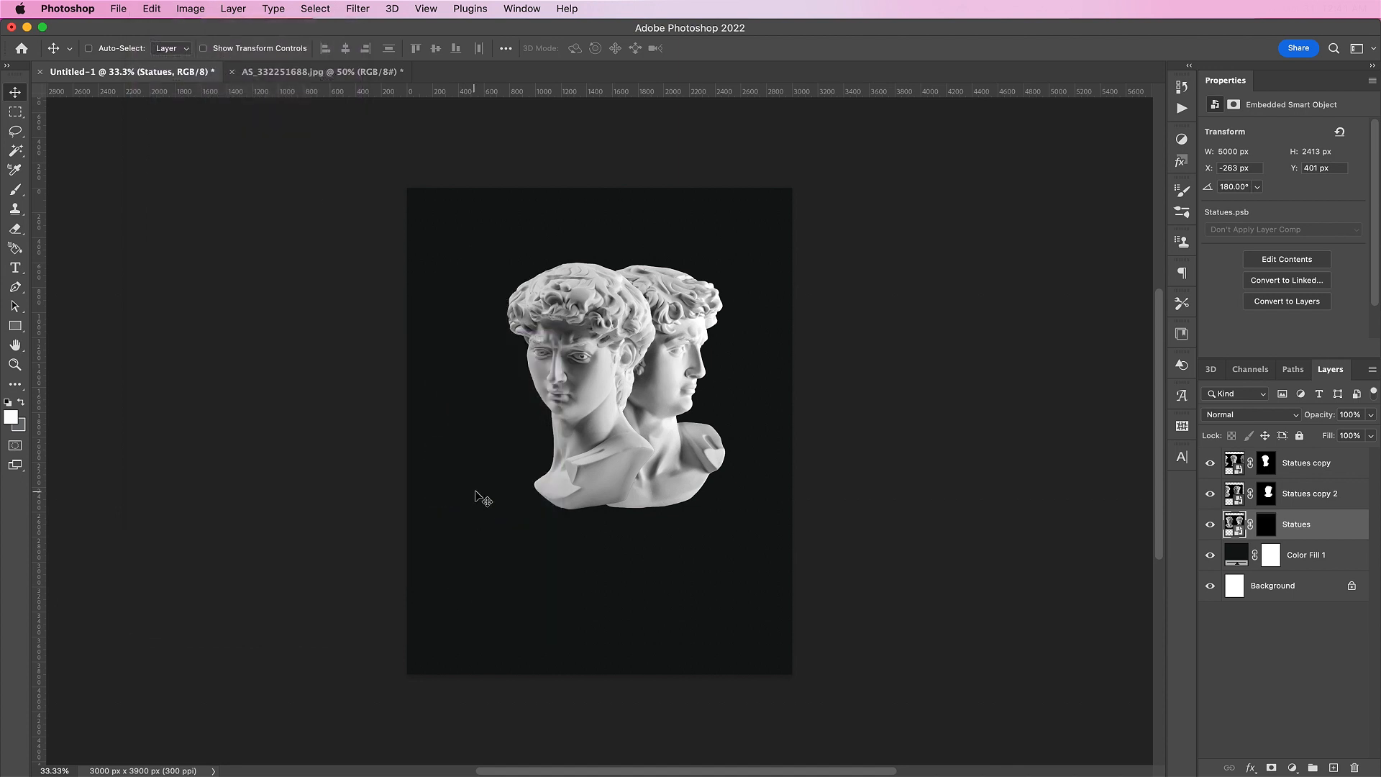
{"action": "left_click_drag", "start_coordinate": [668, 436], "coordinate": [285, 448]}
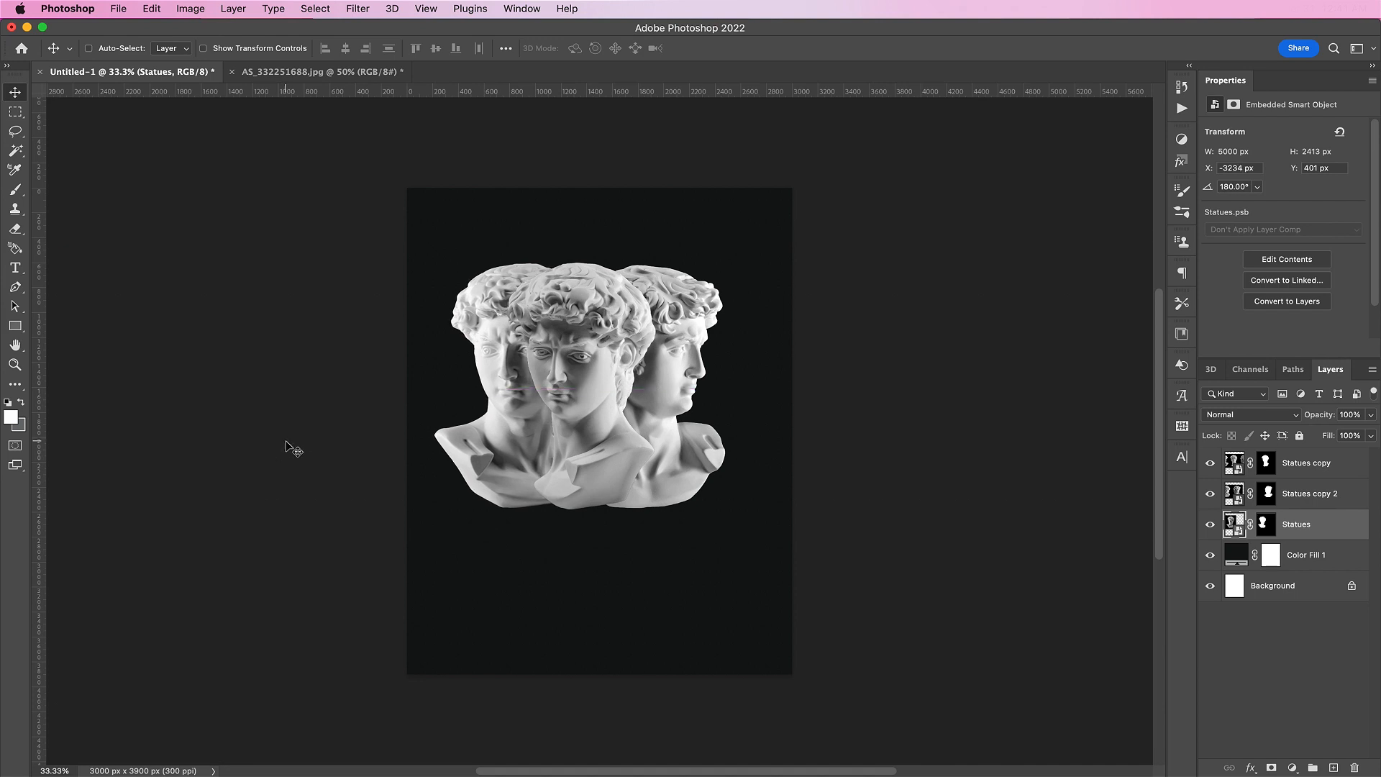
- Move all three bust layers together down to the middle of the canvas and group them as "Statues - 1"
{"action": "left_click", "coordinate": [1305, 466], "text": "shift"}
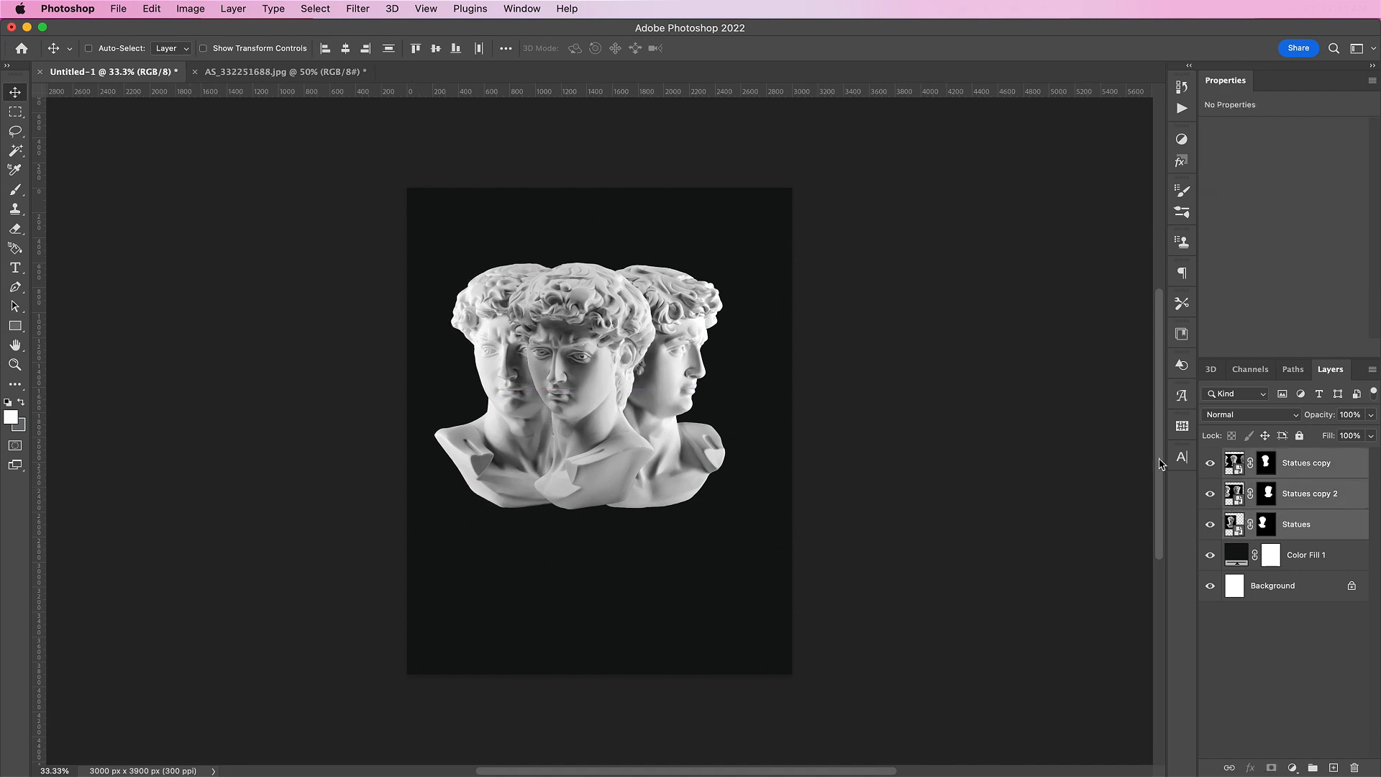
{"action": "left_click_drag", "start_coordinate": [624, 354], "coordinate": [641, 398]}
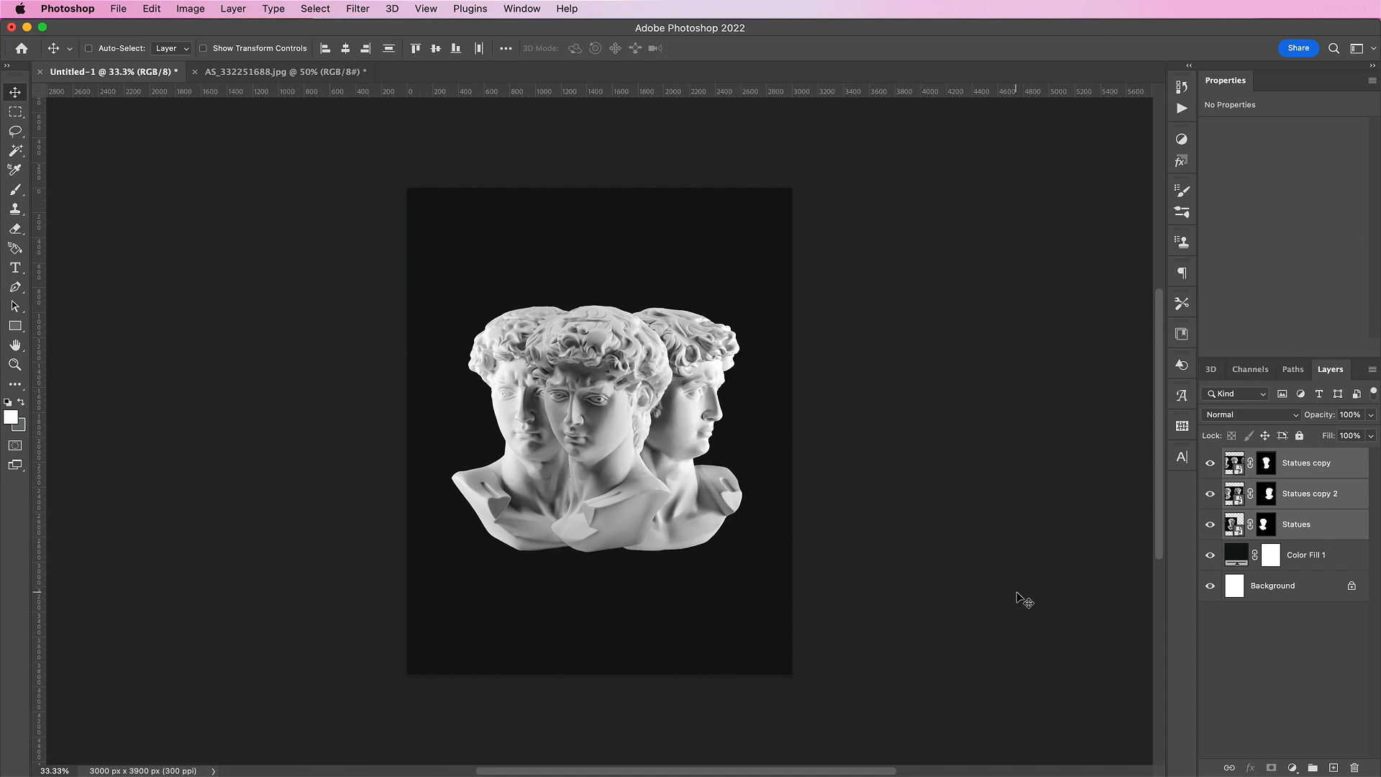
{"action": "left_click", "coordinate": [1313, 768]}
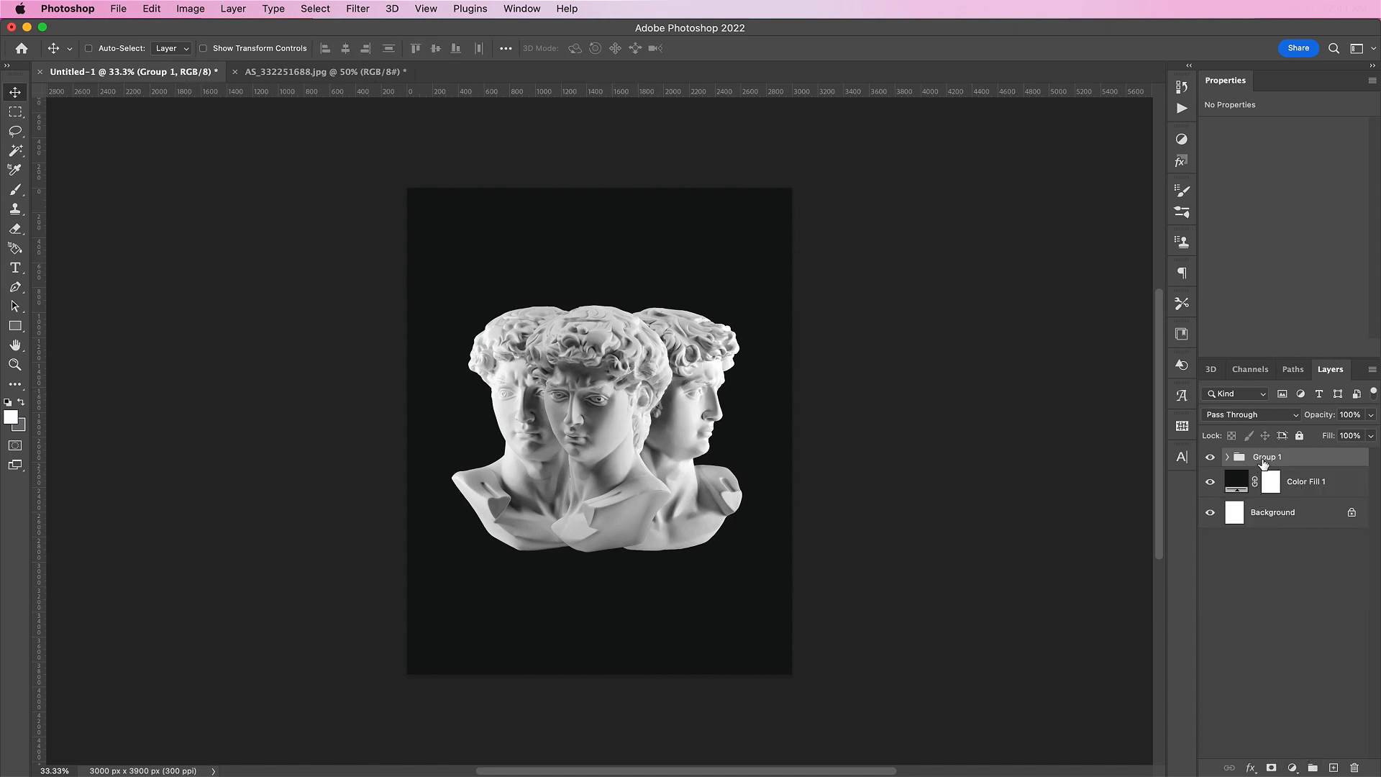
{"action": "double_click", "coordinate": [1264, 458]}
{"action": "type", "text": "Statues - 1"}
{"action": "key", "text": "Return"}
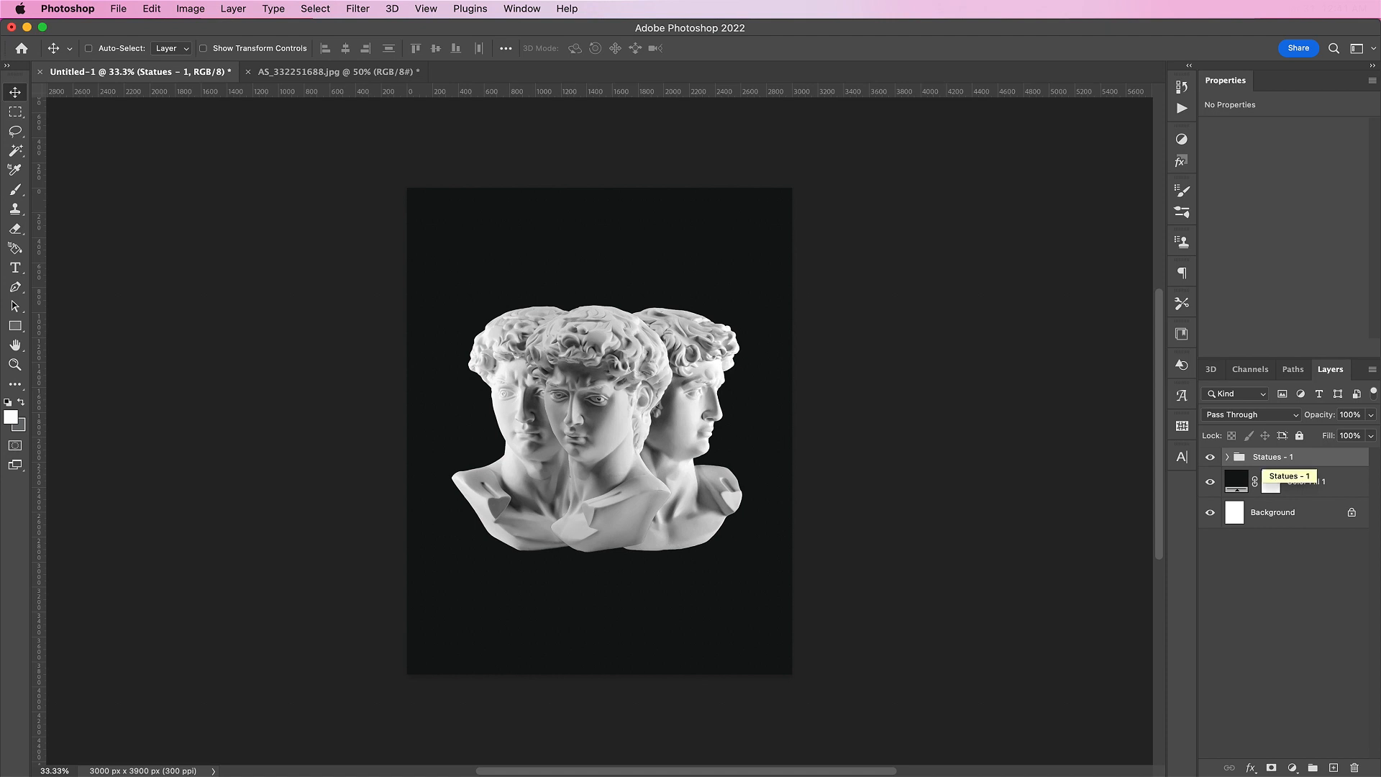
- Duplicate the Statues - 1 group and rename the copy "Statues - 2"
{"action": "key", "text": "super+j"}
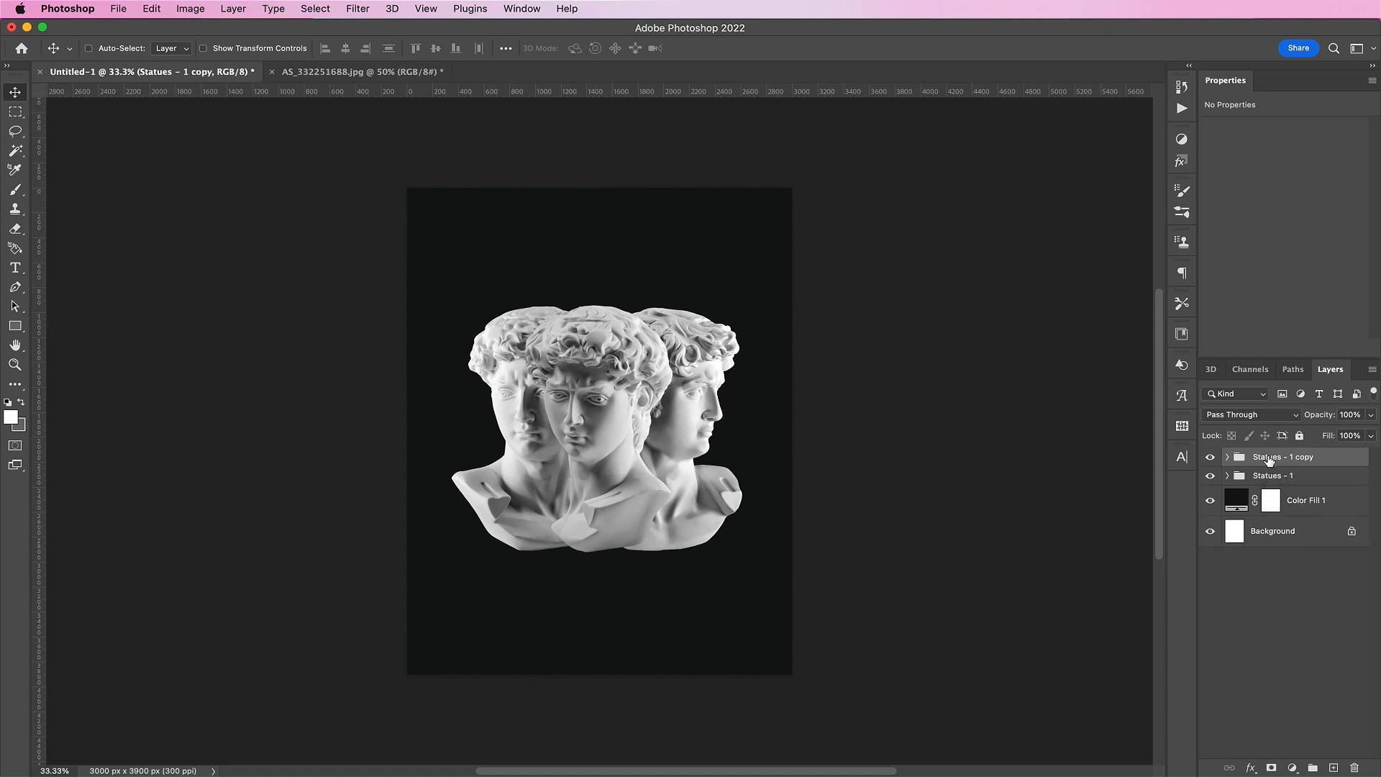
{"action": "double_click", "coordinate": [1293, 458]}
{"action": "type", "text": "2"}
{"action": "key", "text": "Return"}
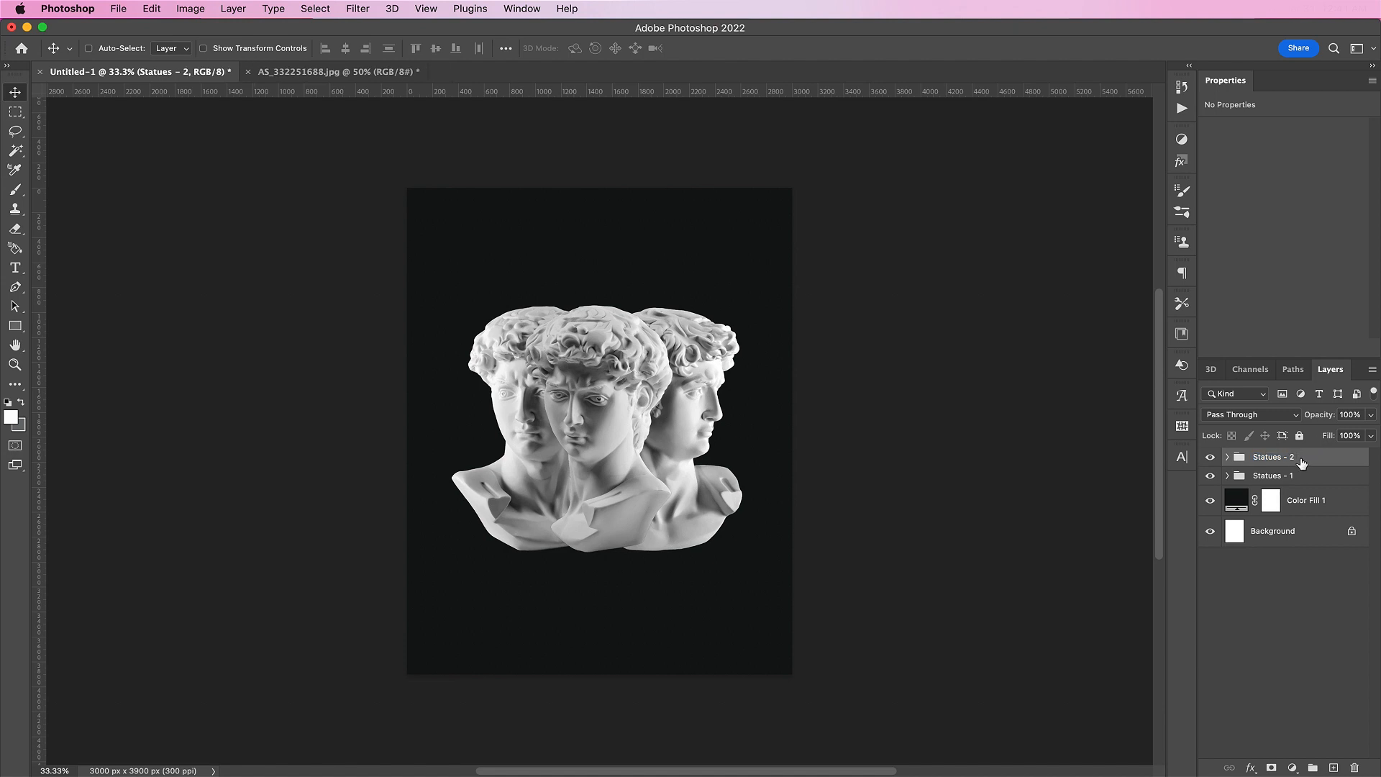
- Nest the Statues - 2 group inside a new parent group named "Statues. - 2"
{"action": "left_click_drag", "start_coordinate": [1302, 462], "coordinate": [1313, 768]}
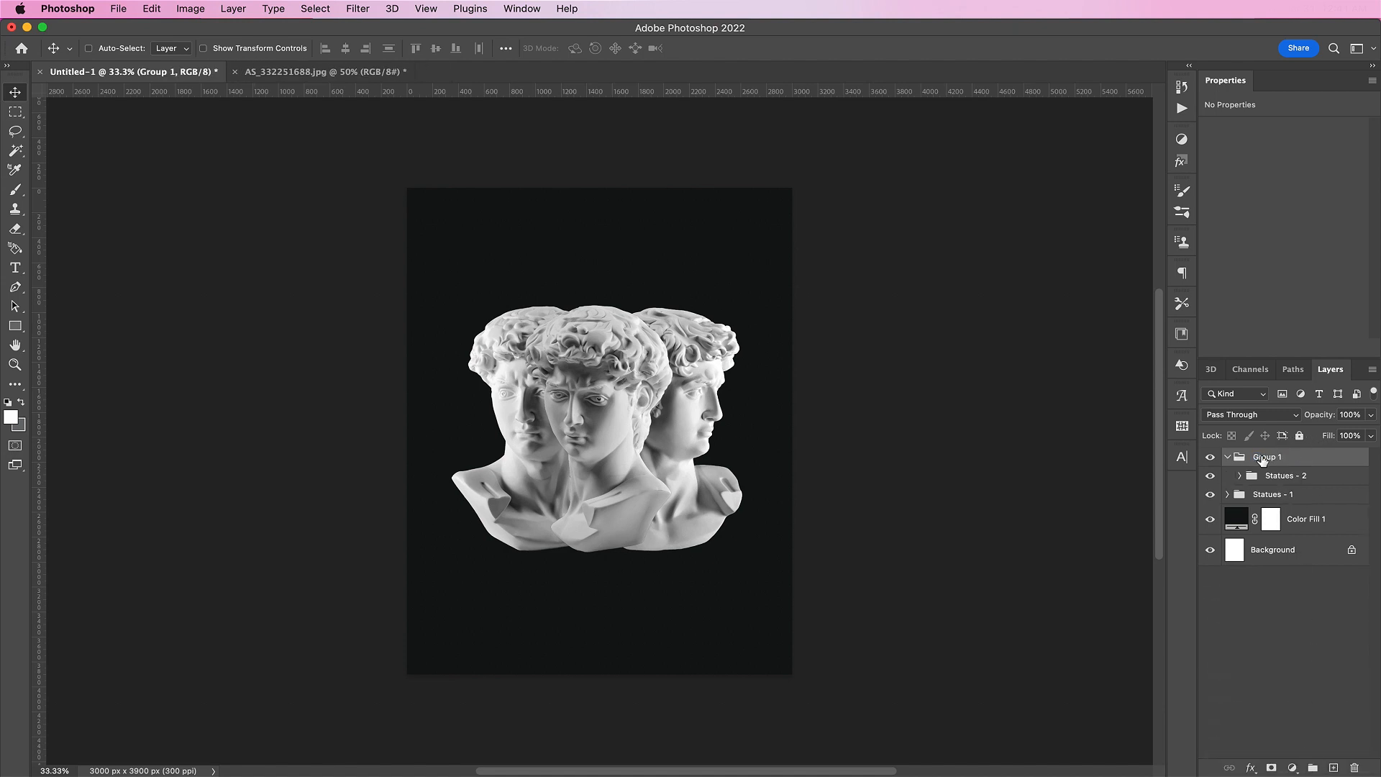
{"action": "double_click", "coordinate": [1268, 459]}
{"action": "type", "text": "Statues2"}
{"action": "key", "text": "Return"}
{"action": "double_click", "coordinate": [1268, 458]}
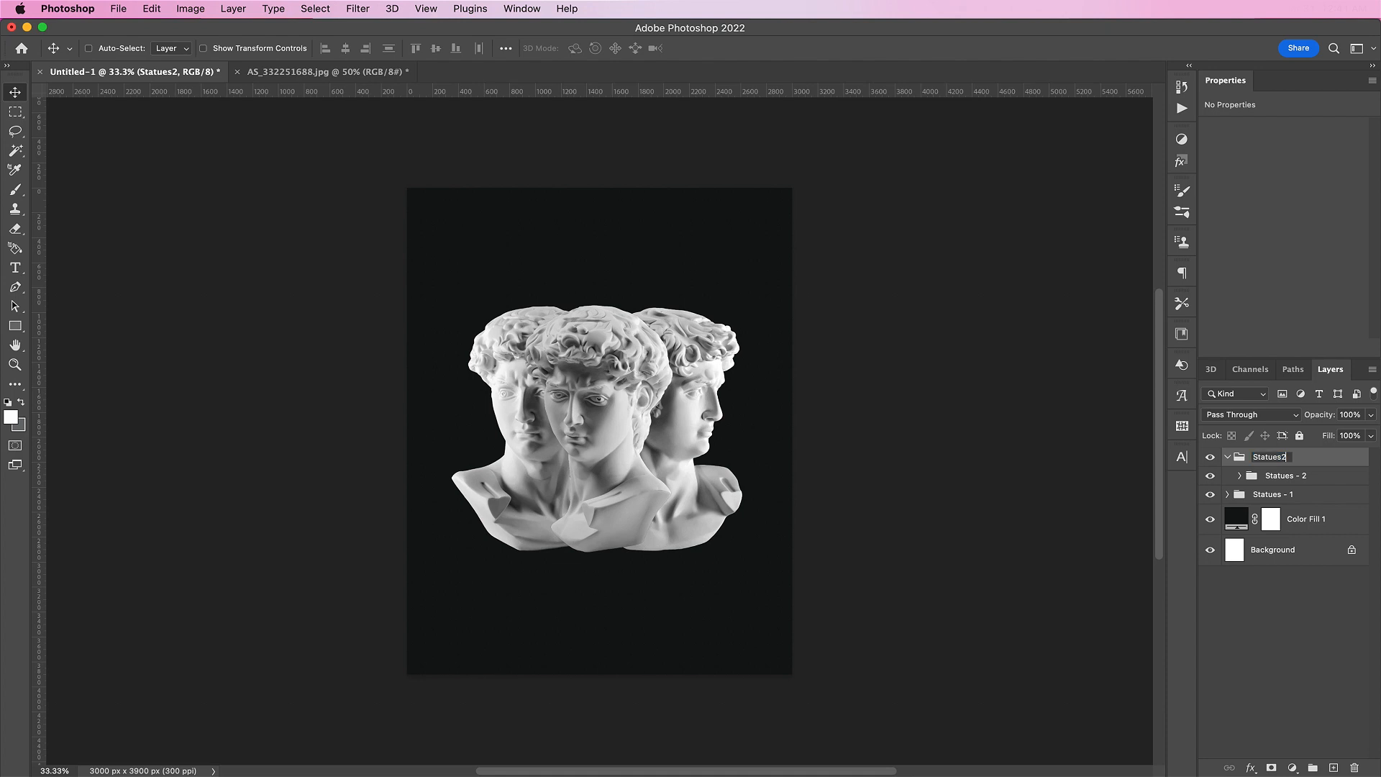
{"action": "key", "text": "Return"}
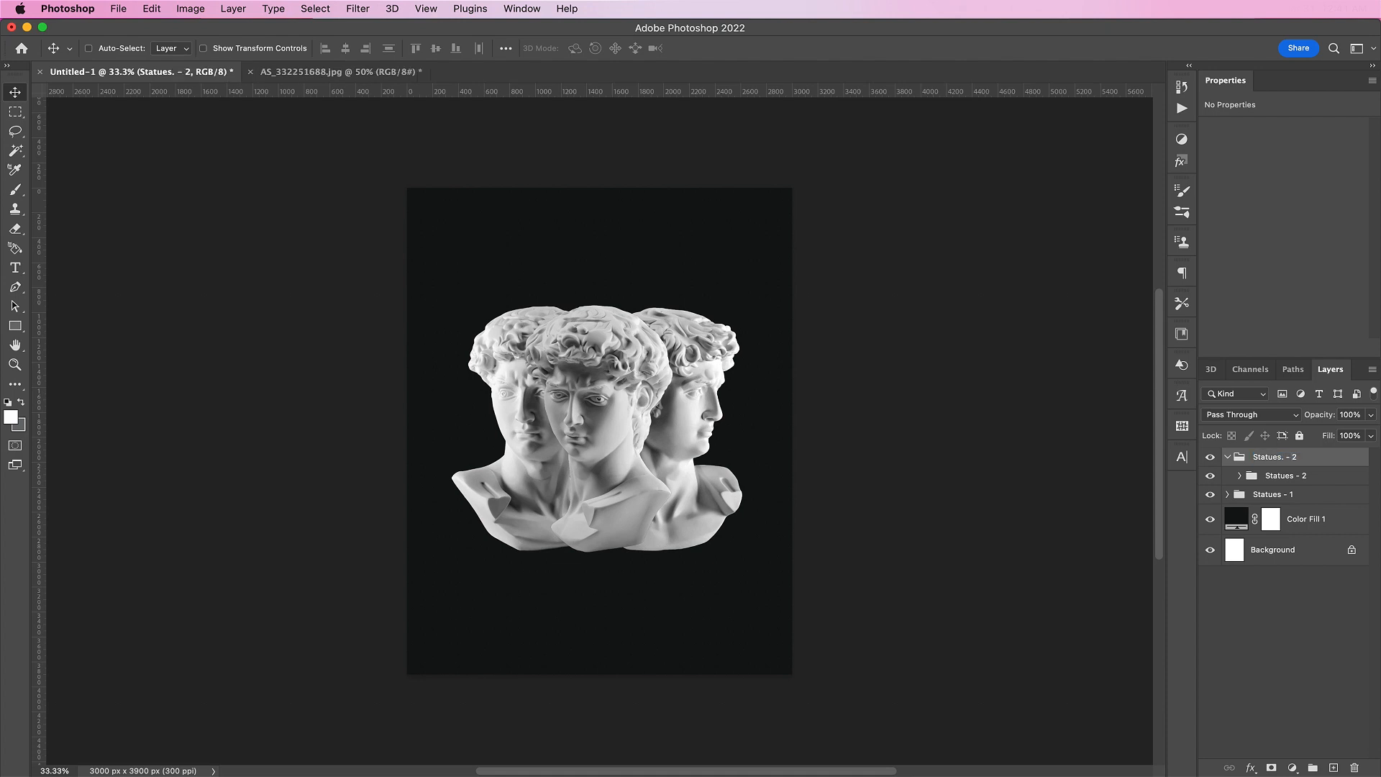
- Add an Invert adjustment layer above the inner Statues - 2 group and clip it to that group
{"action": "left_click", "coordinate": [1280, 477]}
{"action": "left_click", "coordinate": [1293, 768]}
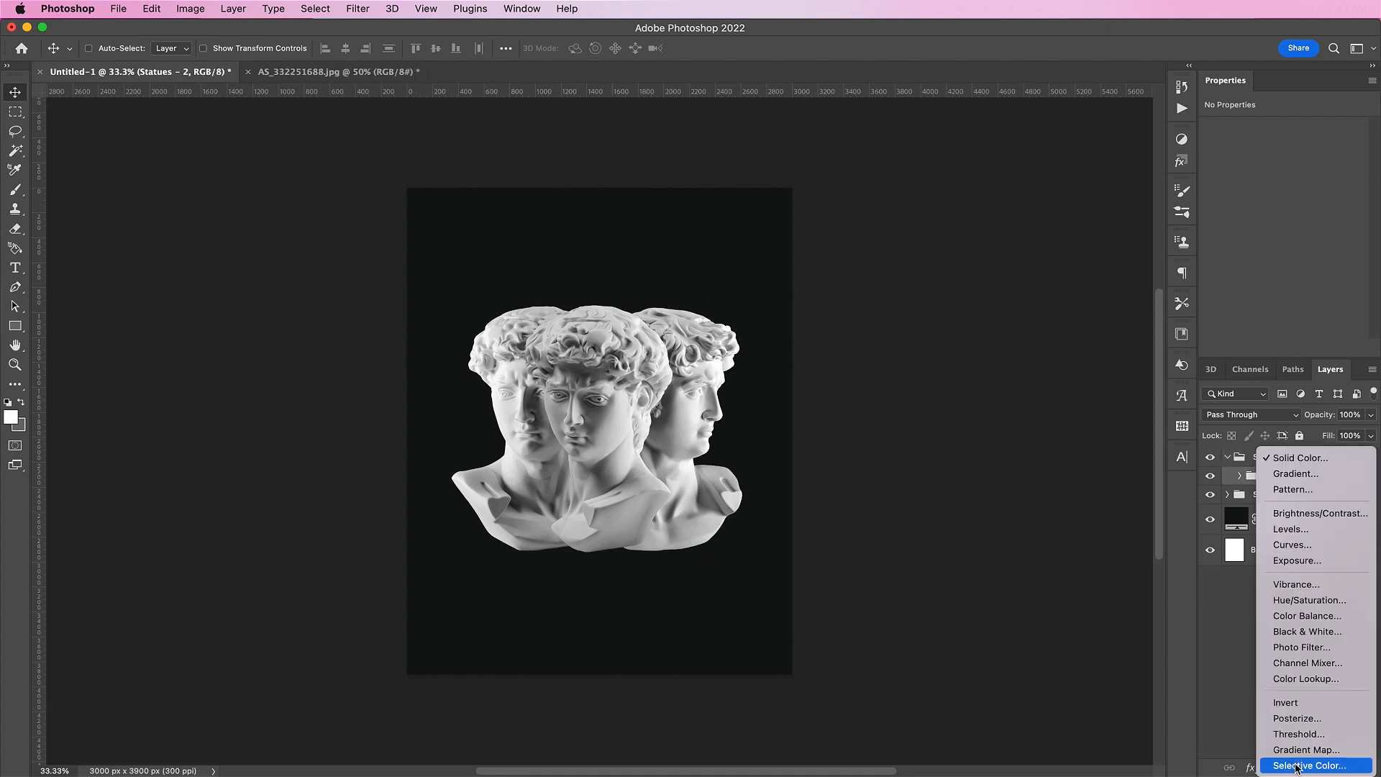
{"action": "left_click", "coordinate": [1285, 702]}
{"action": "right_click", "coordinate": [1336, 495]}
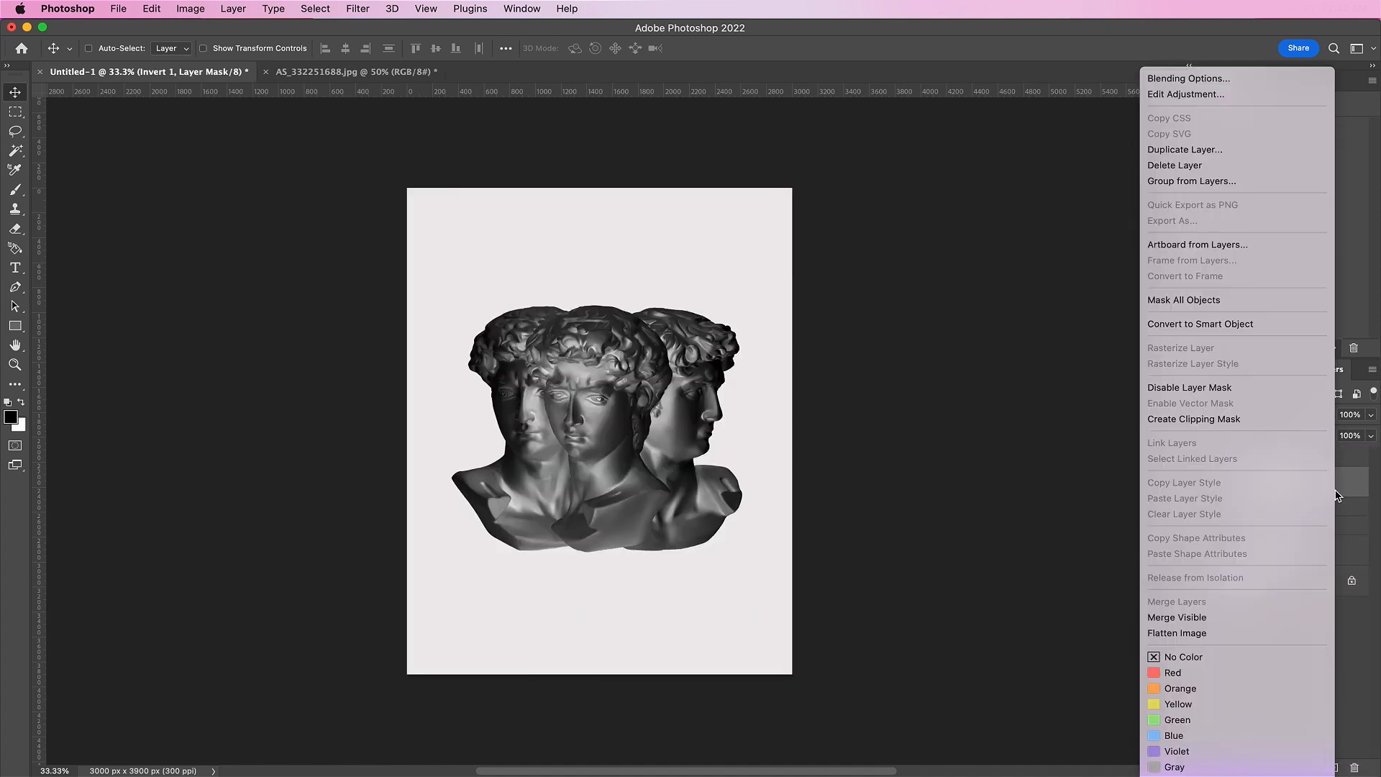
{"action": "left_click", "coordinate": [1215, 420]}
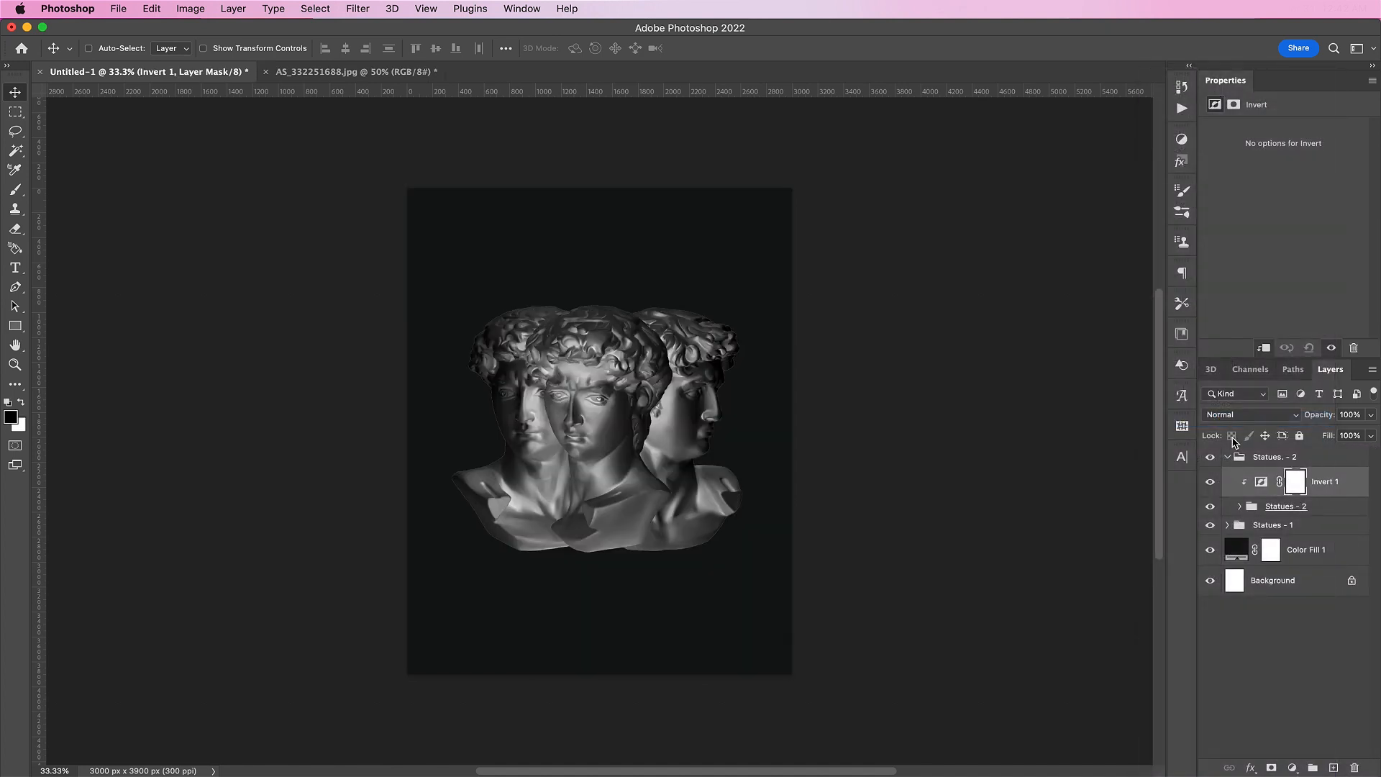
- Set the blend mode of the outer Statues. - 2 group to Pin Light
{"action": "left_click", "coordinate": [1268, 459]}
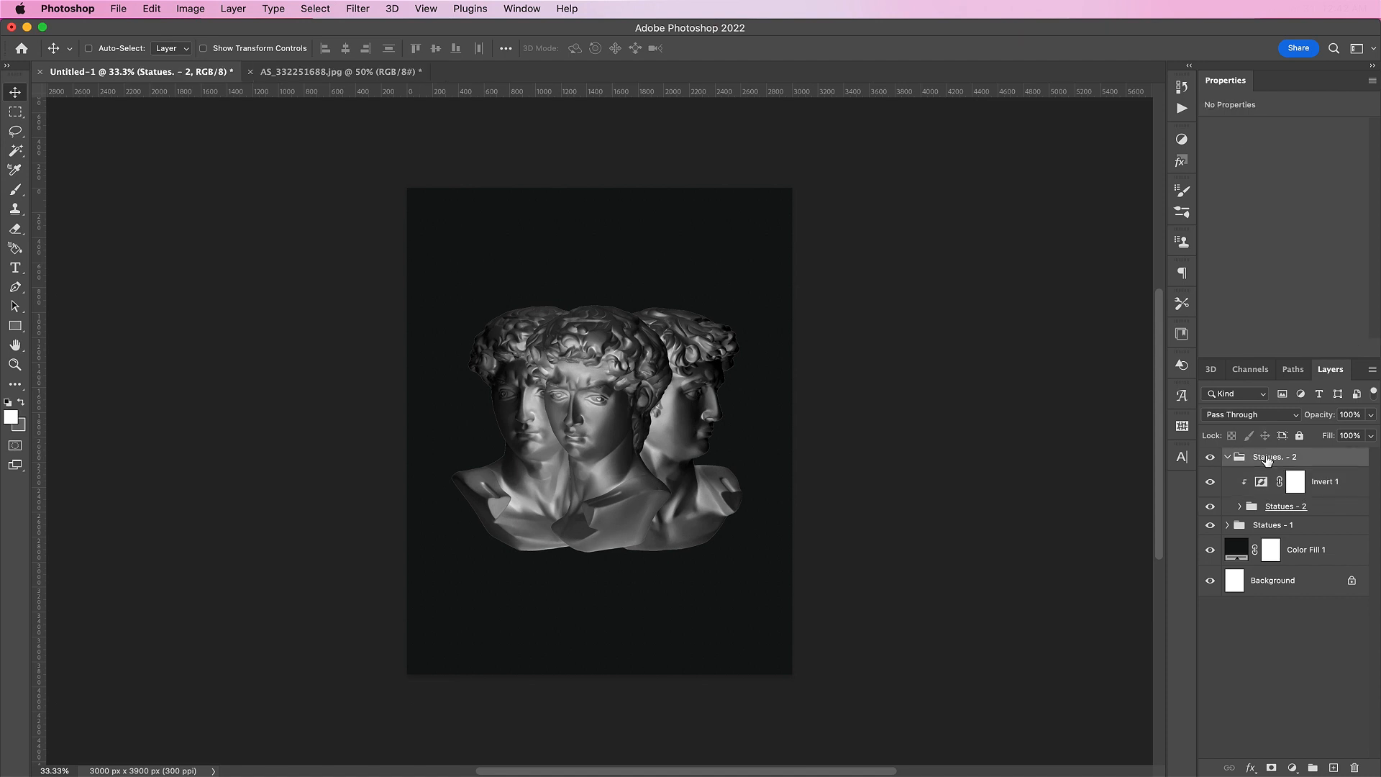
{"action": "left_click", "coordinate": [1240, 416]}
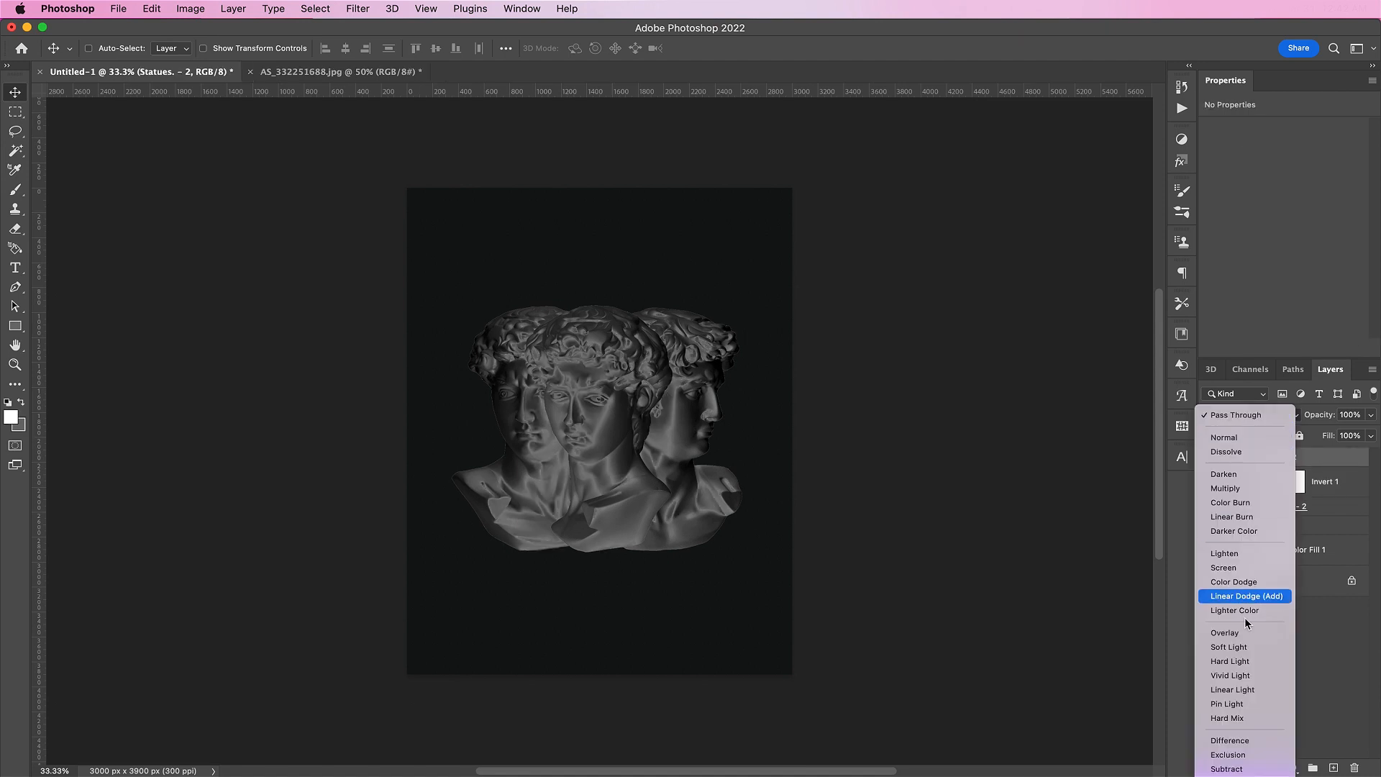
{"action": "left_click", "coordinate": [1235, 705]}
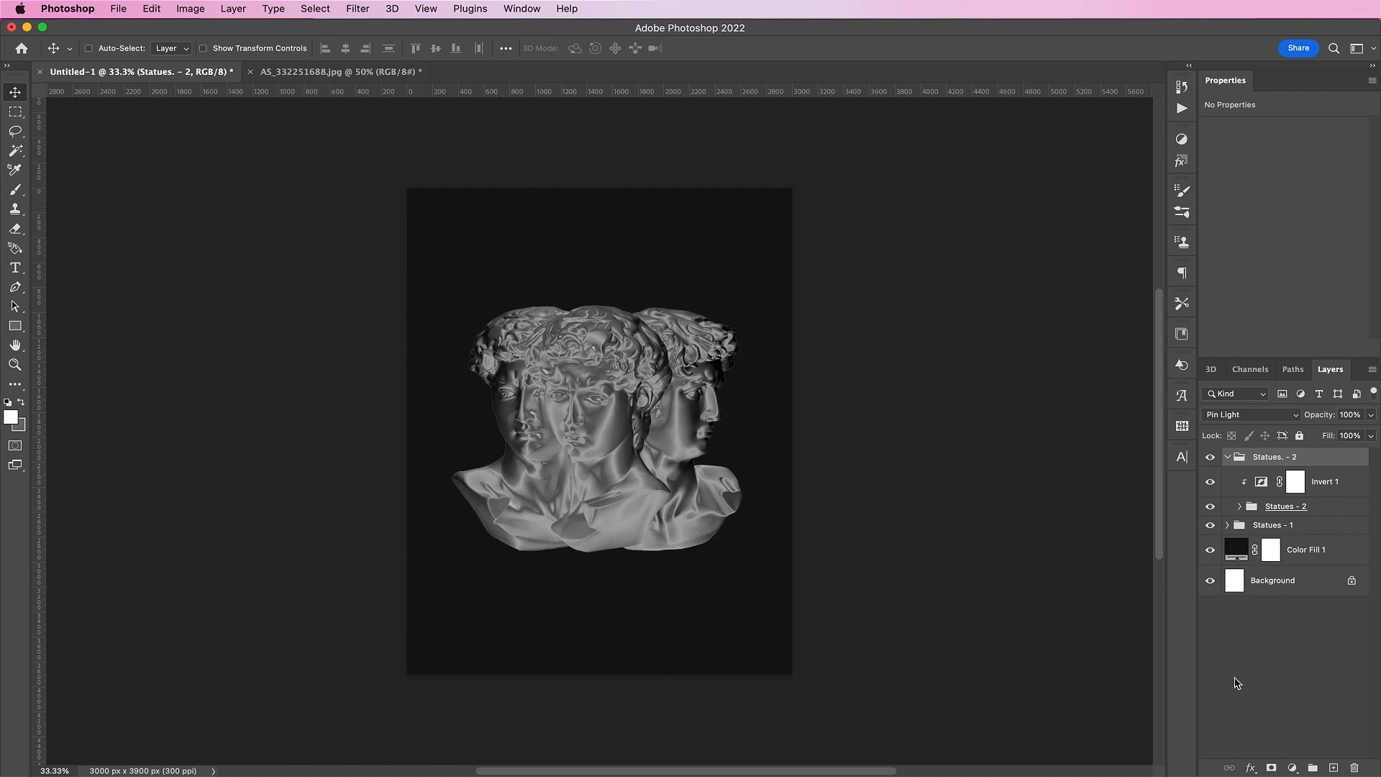
- Duplicate the three bust layers inside Statues - 2, merge the copies, and place the merged layer at the top of the stack
{"action": "left_click", "coordinate": [1241, 506]}
{"action": "left_click", "coordinate": [1323, 536]}
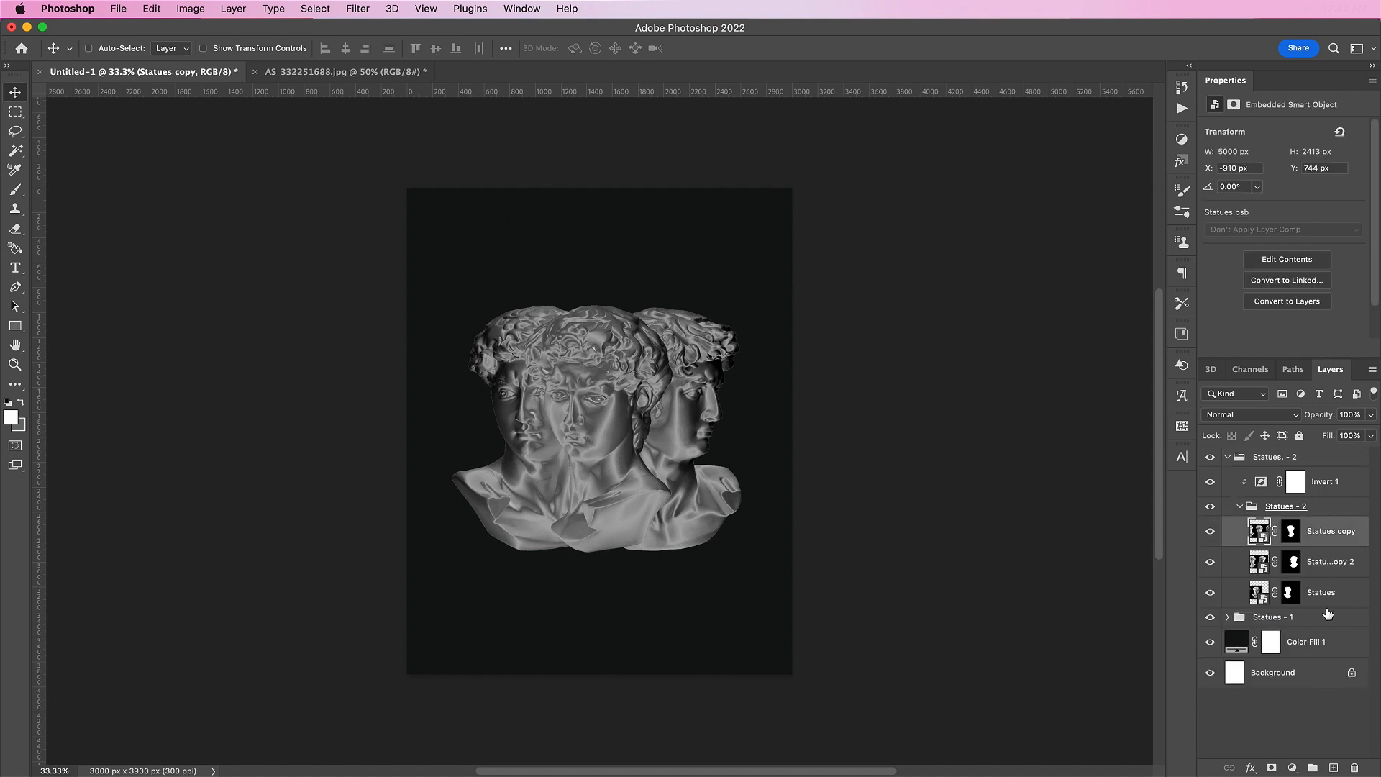
{"action": "left_click", "coordinate": [1327, 597], "text": "shift"}
{"action": "key", "text": "super+j"}
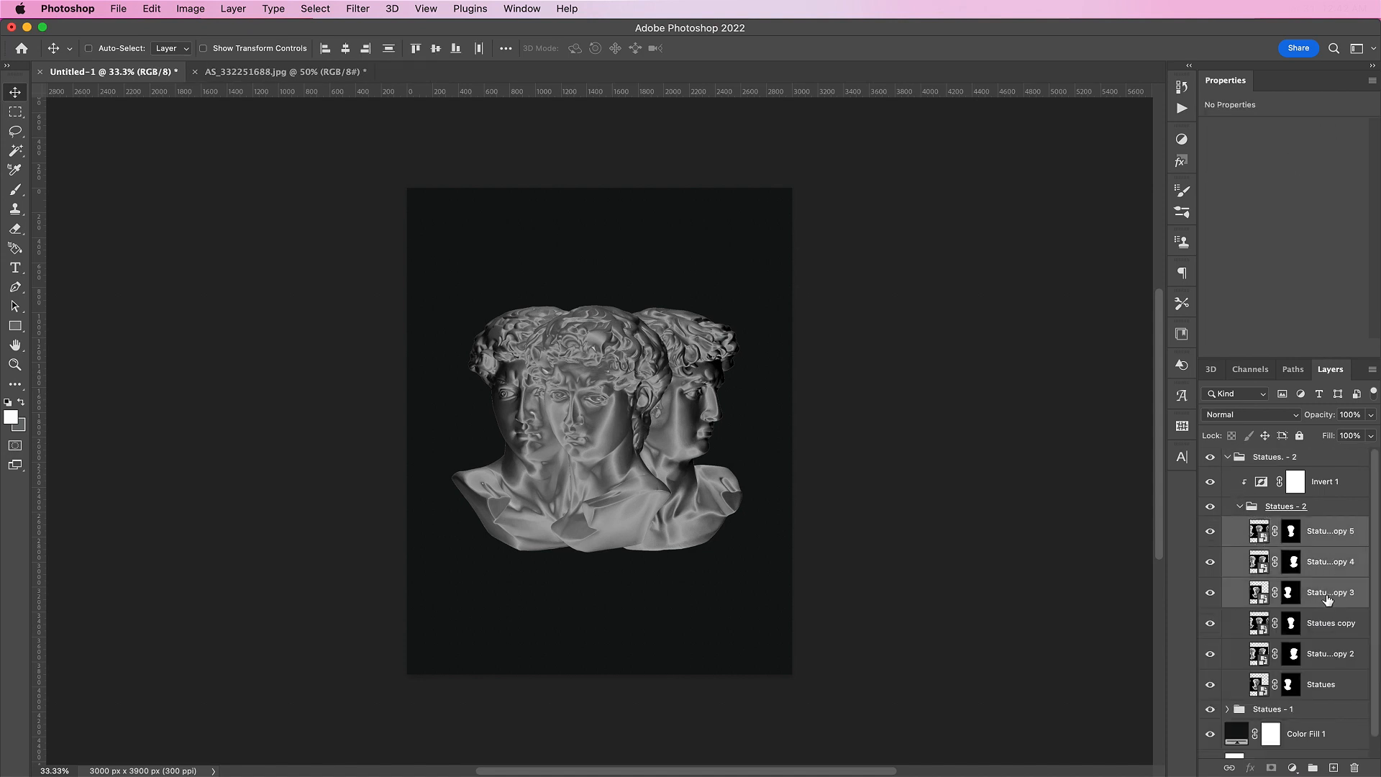
{"action": "right_click", "coordinate": [1328, 600]}
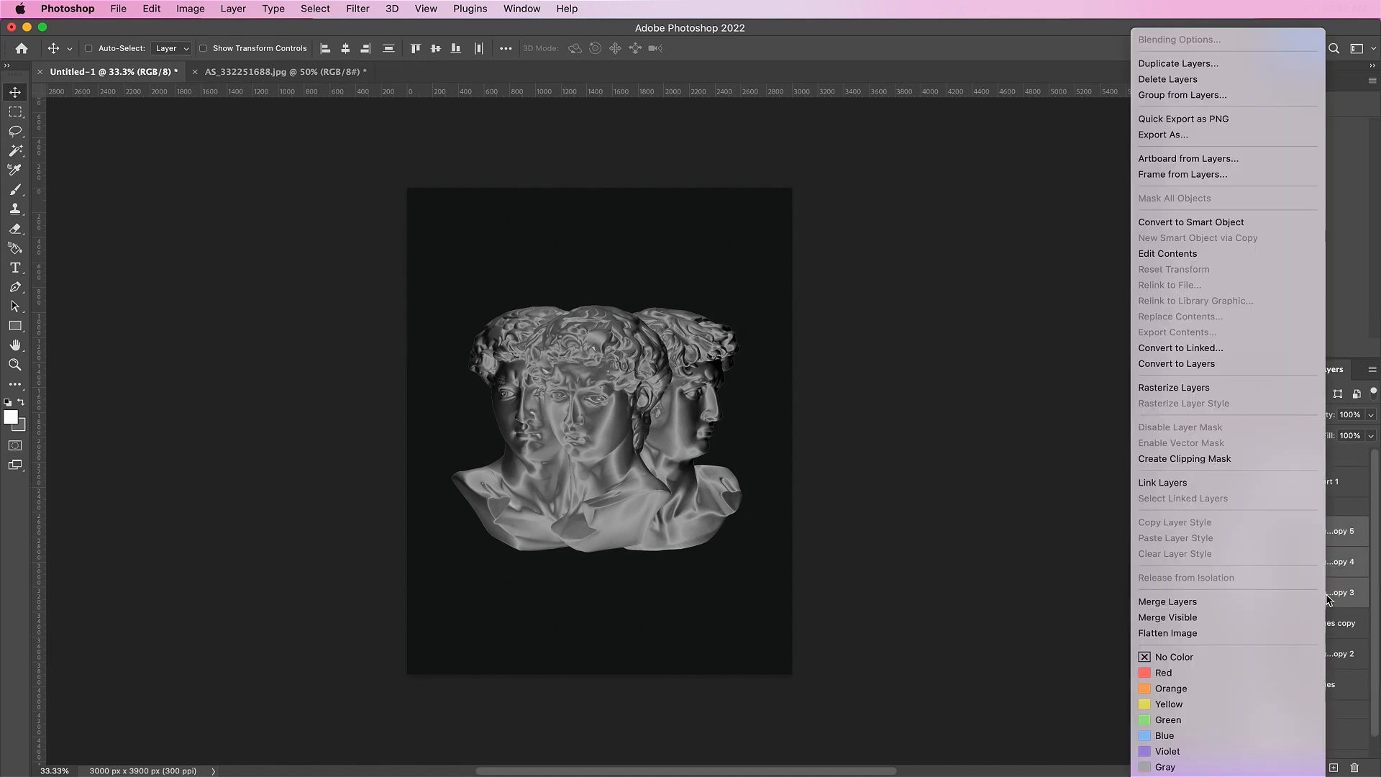
{"action": "left_click", "coordinate": [1216, 602]}
{"action": "left_click_drag", "start_coordinate": [1333, 536], "coordinate": [1309, 455]}
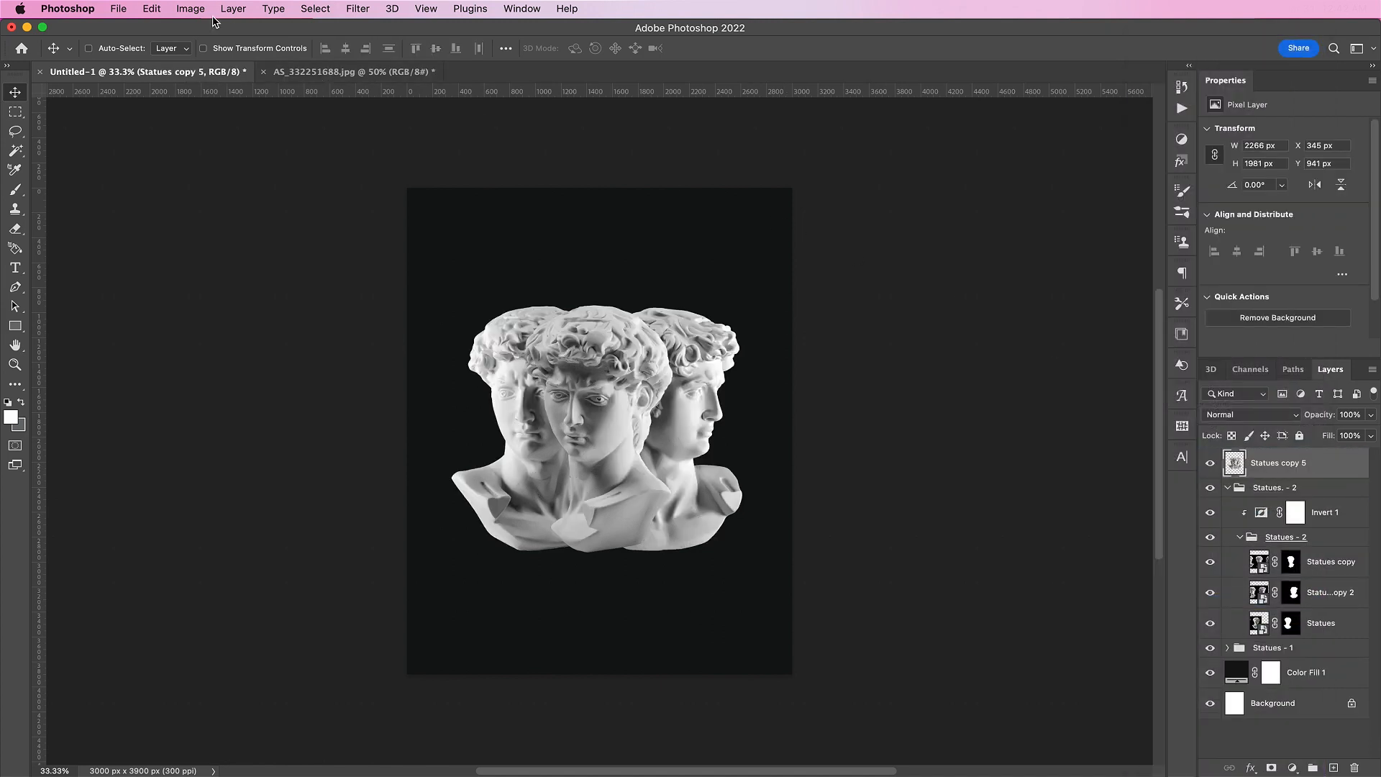
- Run Apply Image on Statues copy 5 with the inverted merged RGB source and Difference blending at 100% opacity
{"action": "left_click", "coordinate": [188, 8]}
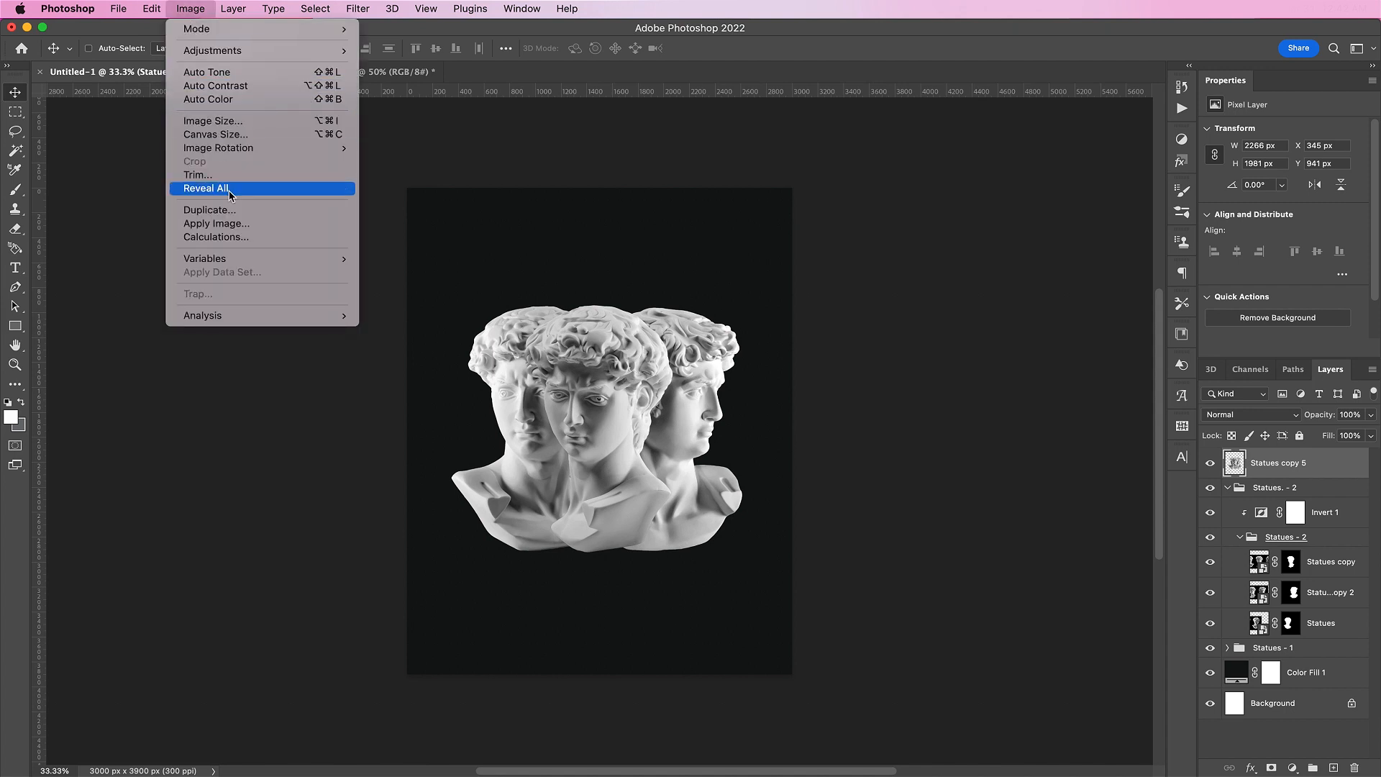
{"action": "left_click", "coordinate": [233, 224]}
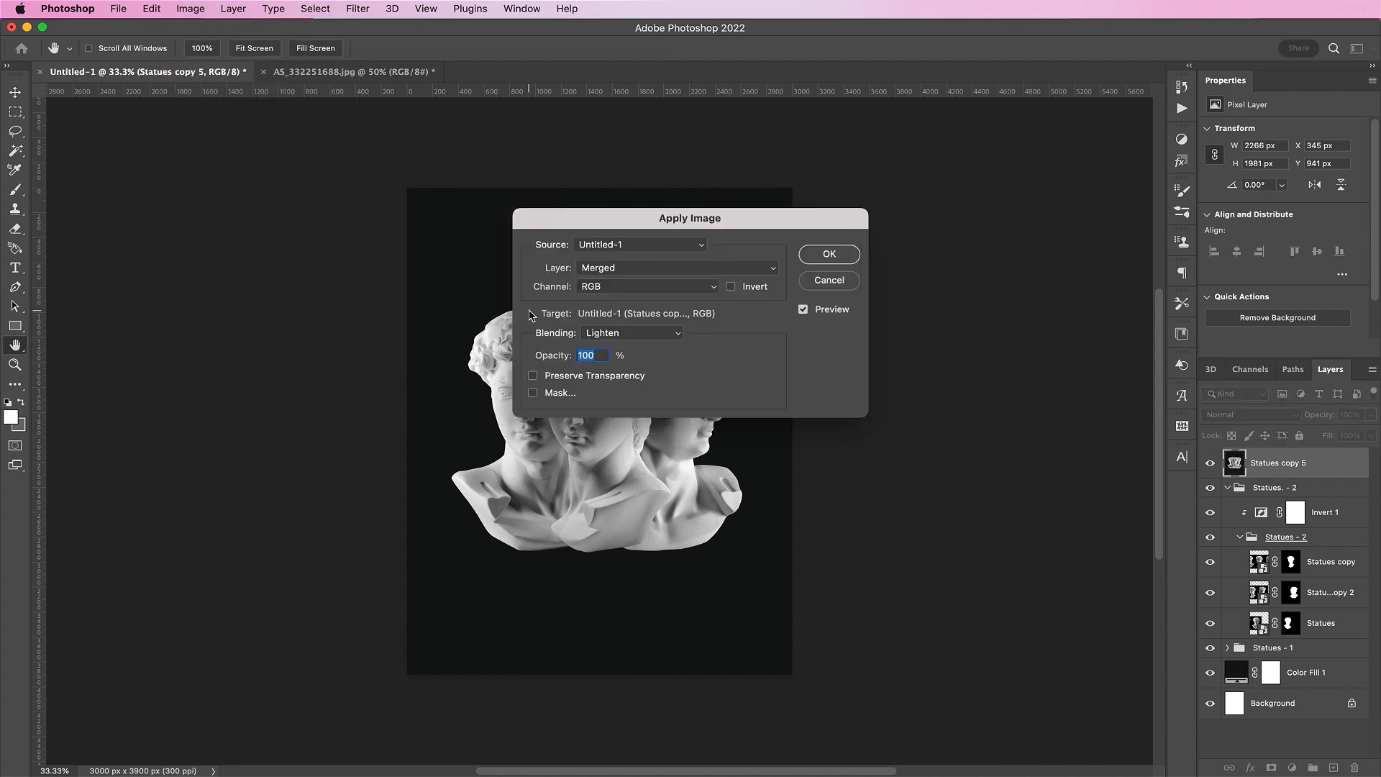
{"action": "left_click", "coordinate": [600, 336]}
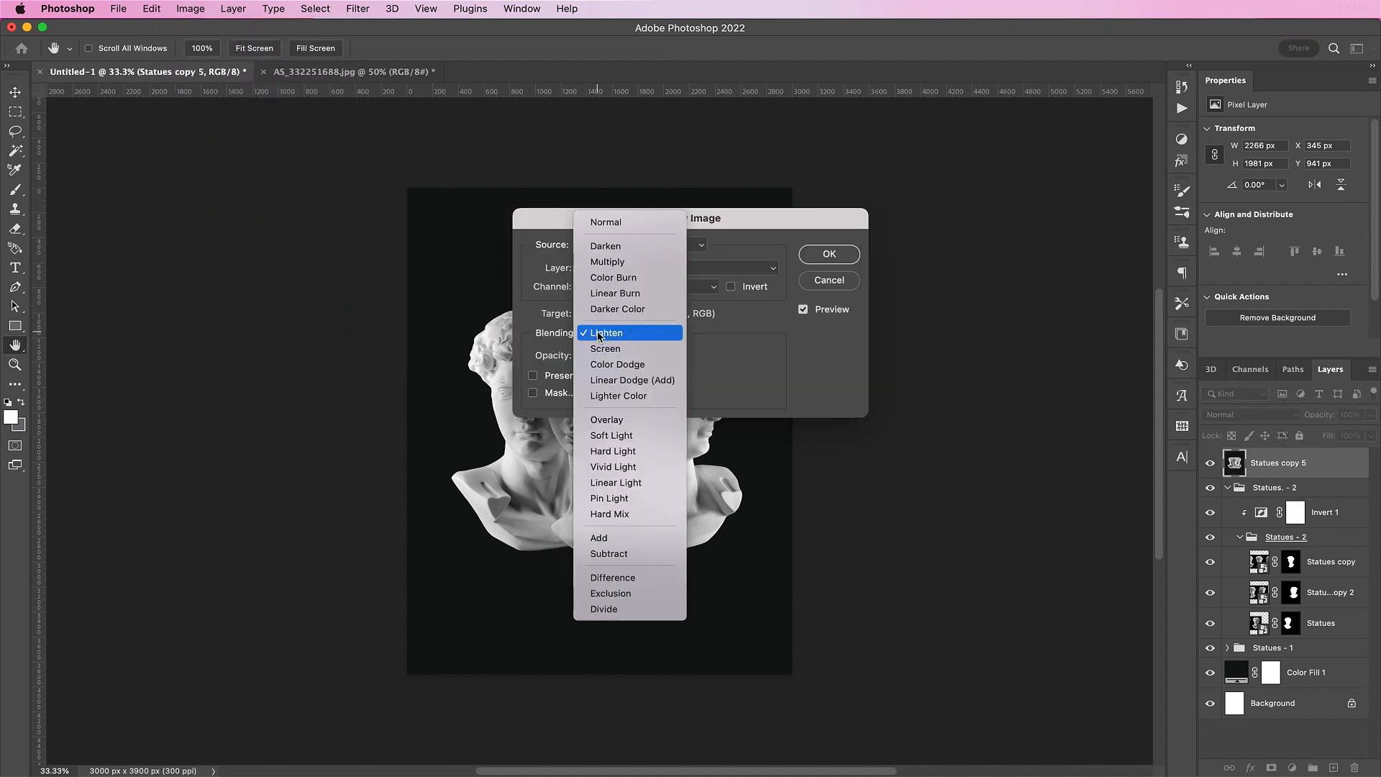
{"action": "left_click", "coordinate": [617, 579]}
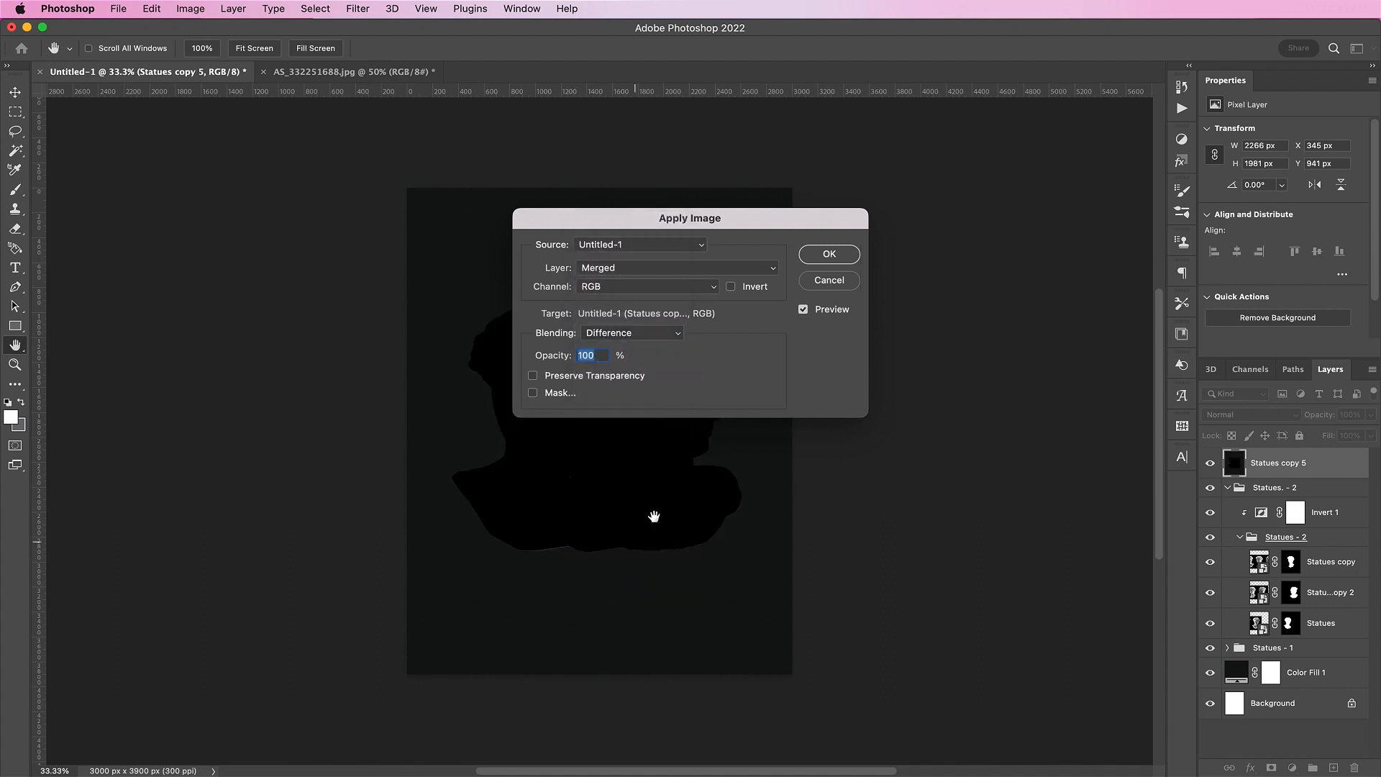
{"action": "left_click", "coordinate": [732, 287]}
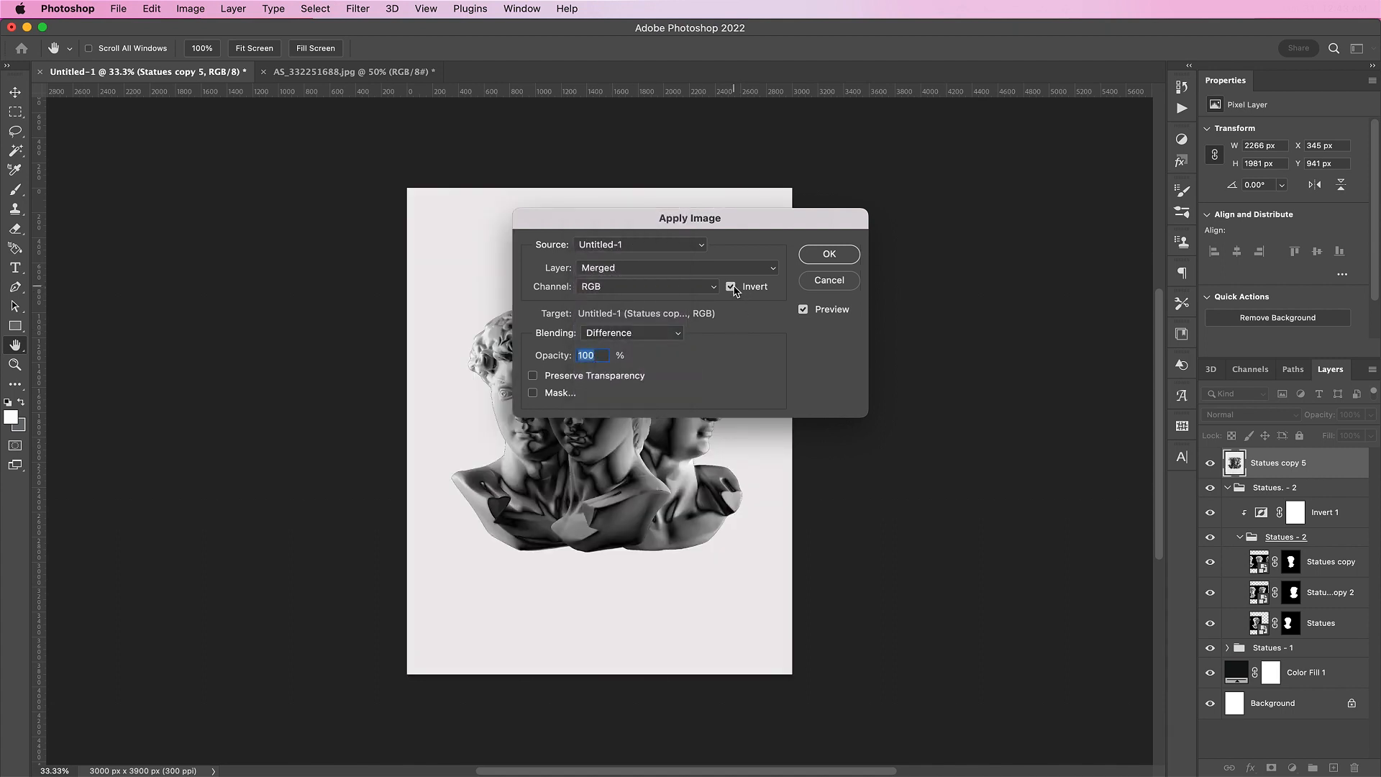
{"action": "left_click", "coordinate": [830, 255]}
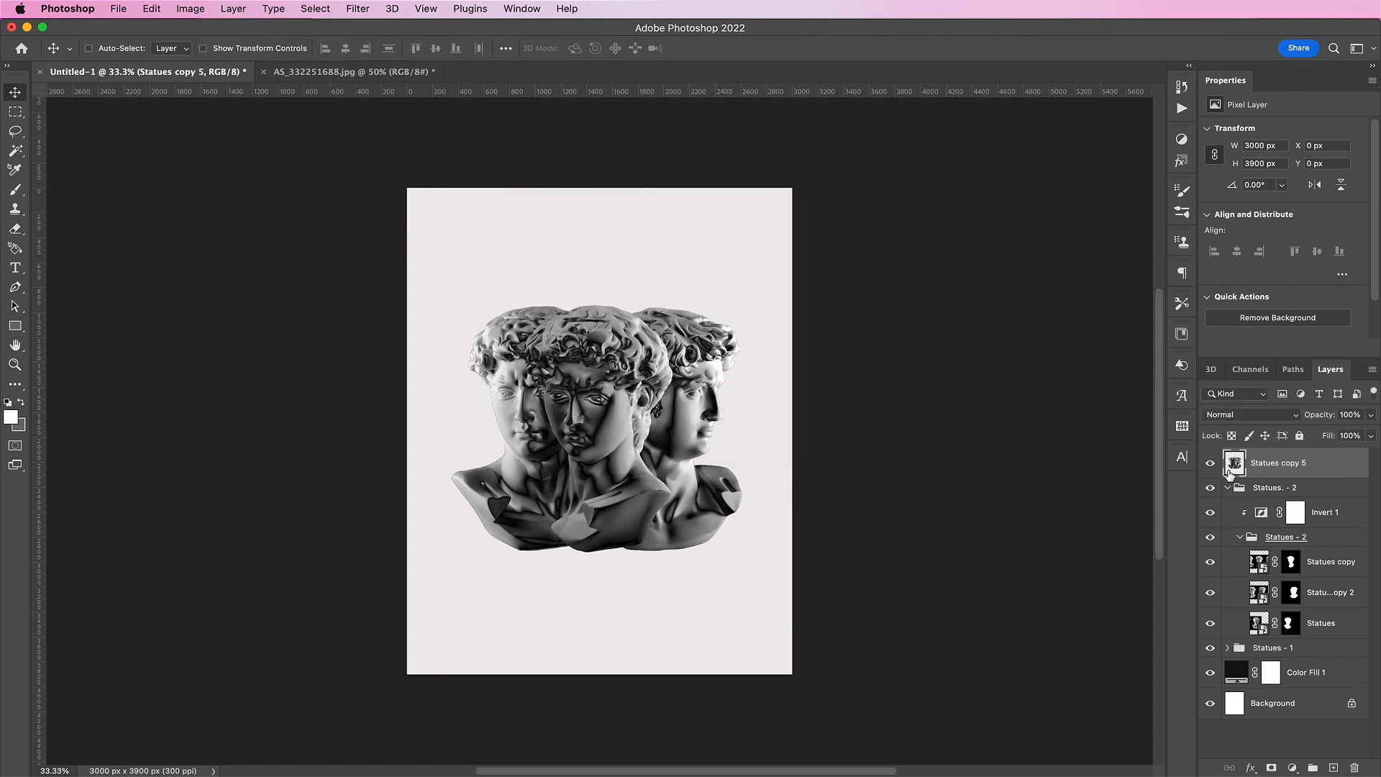
- Clip Statues copy 5 to the Statues. - 2 group and set its blend mode to Pin Light
{"action": "right_click", "coordinate": [1288, 468]}
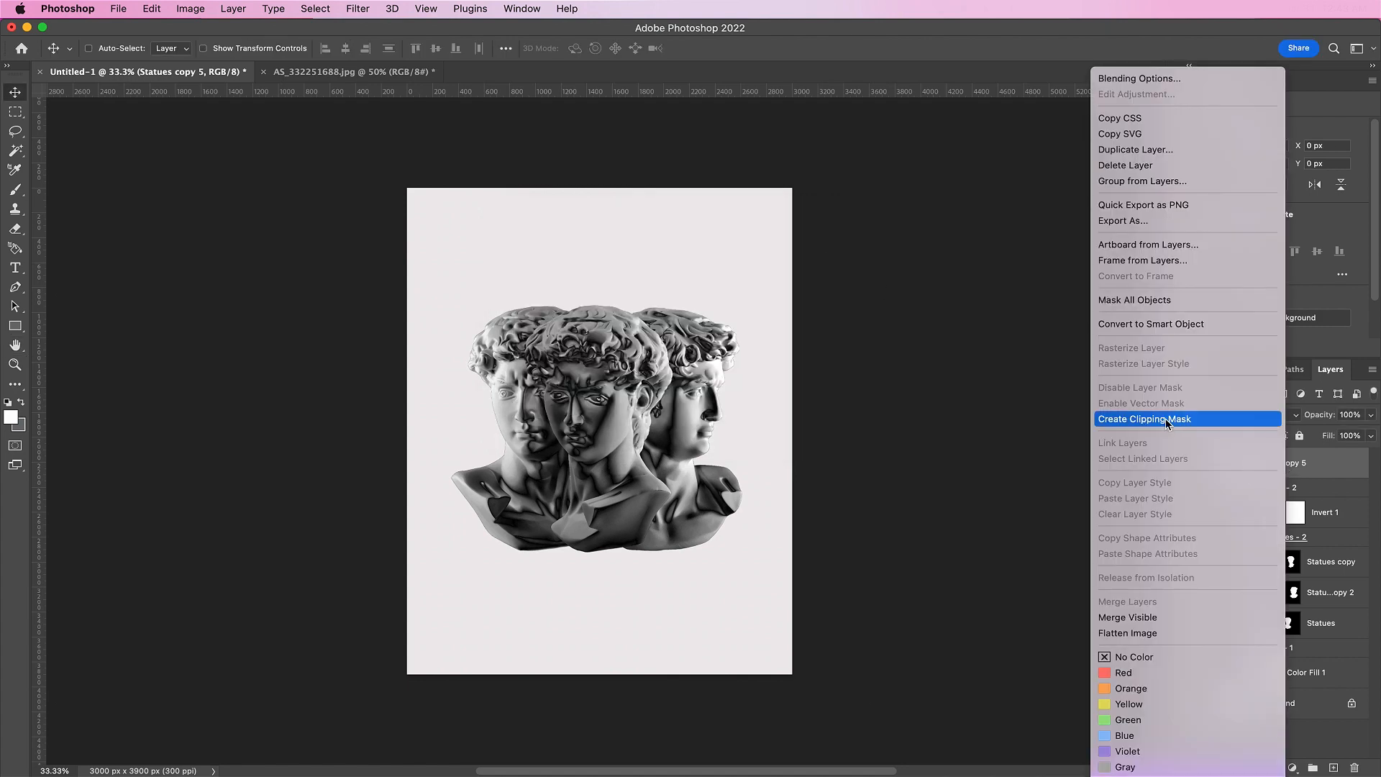
{"action": "left_click", "coordinate": [1219, 418]}
{"action": "left_click", "coordinate": [1230, 415]}
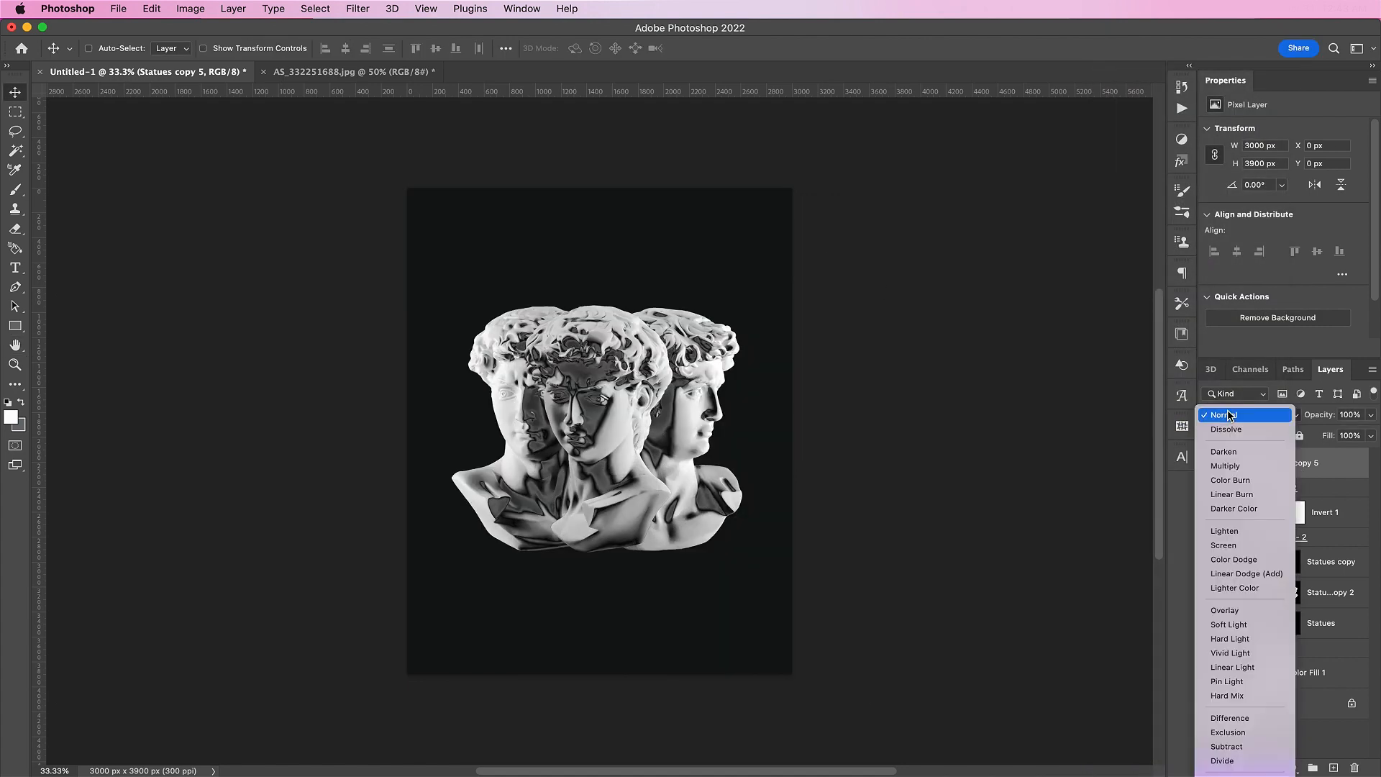
{"action": "left_click", "coordinate": [1227, 681]}
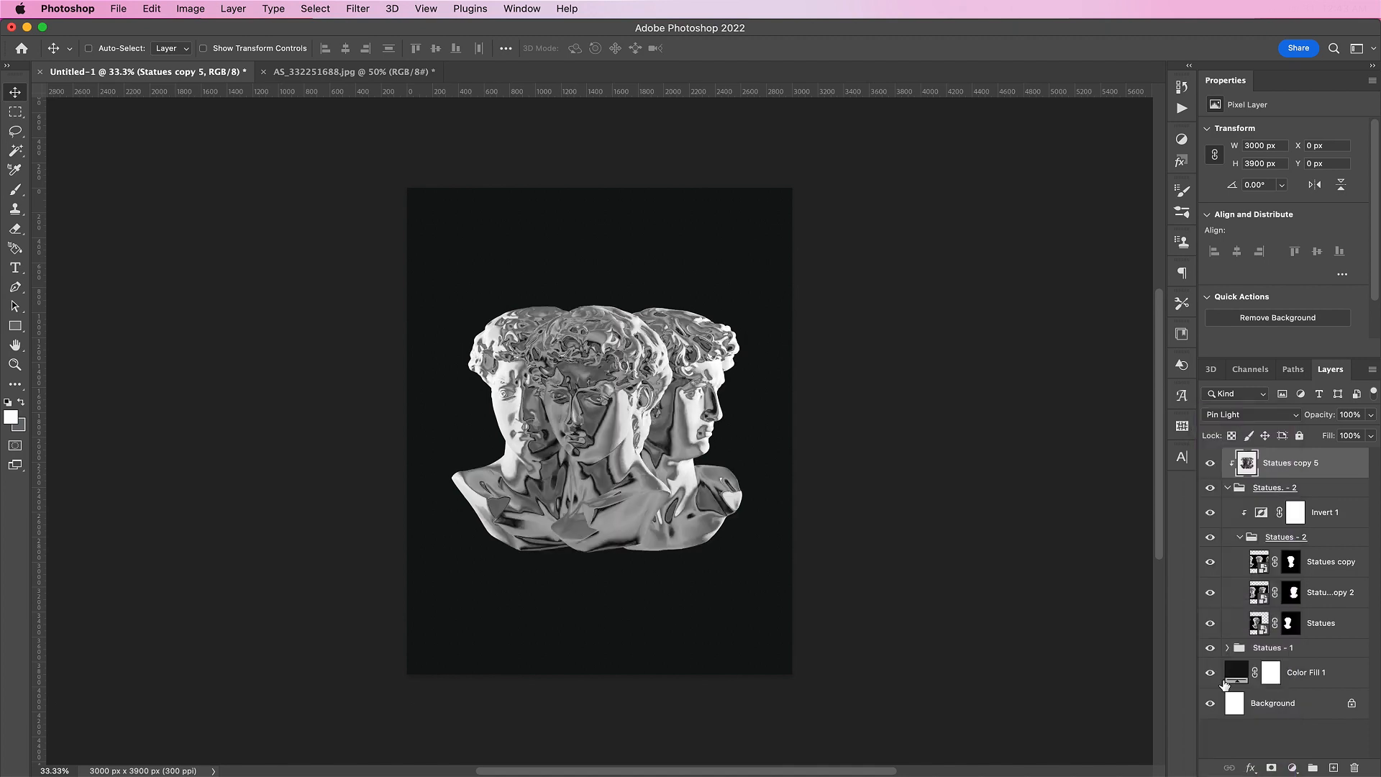
- Duplicate the clipped Statues copy 5 layer and set the copy's blend mode to Difference
{"action": "left_click_drag", "start_coordinate": [1343, 468], "coordinate": [1334, 767]}
{"action": "left_click", "coordinate": [1251, 416]}
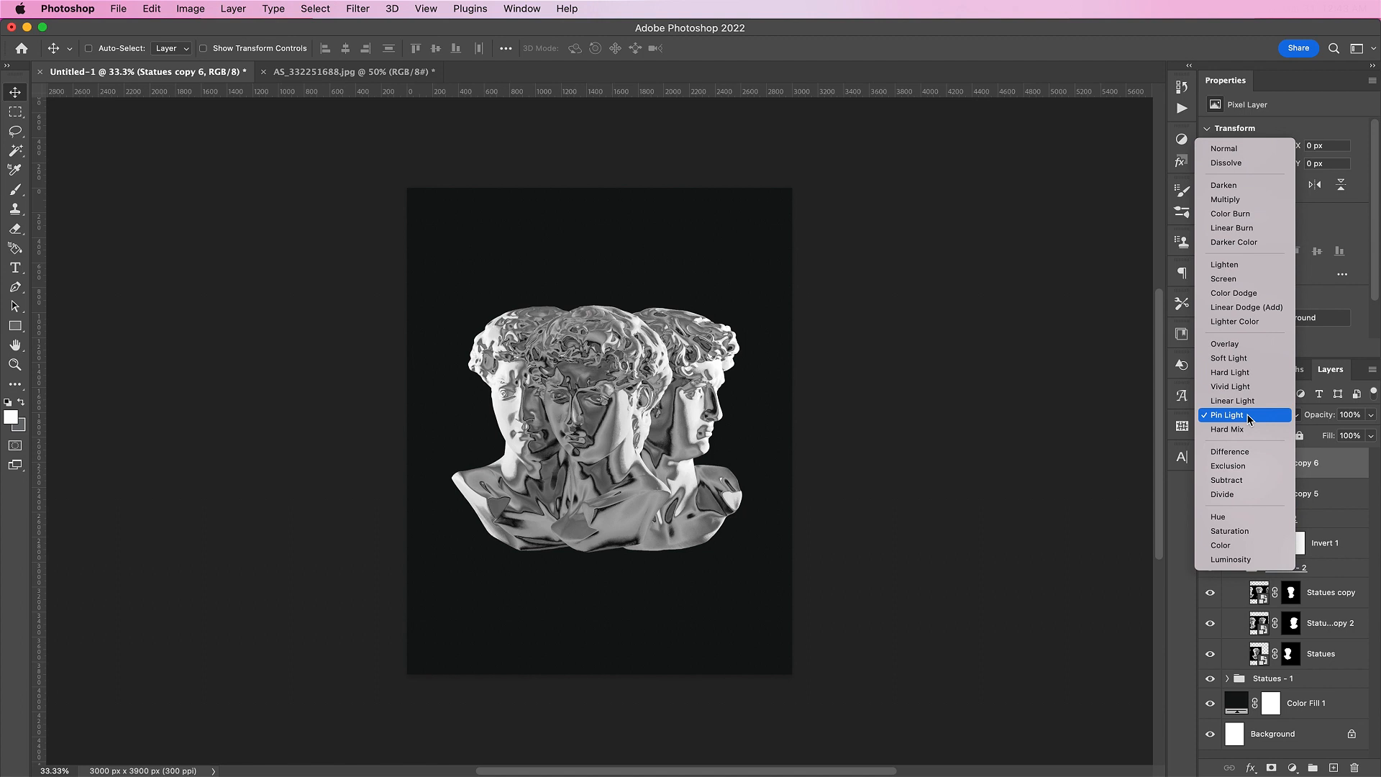
{"action": "left_click", "coordinate": [1239, 452]}
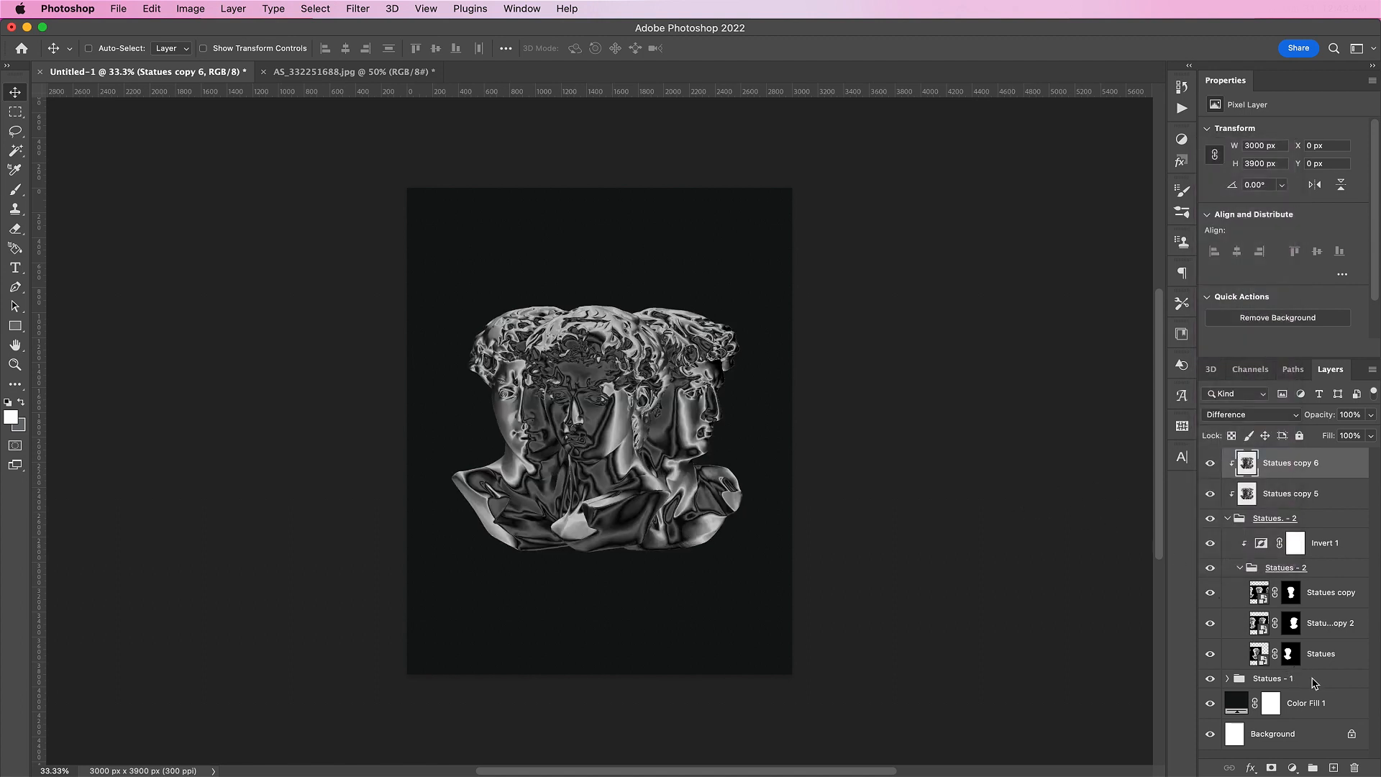
- Group all layers from Statues copy 6 down to Statues - 1 and clip a Levels adjustment layer to the new group
{"action": "left_click", "coordinate": [1314, 680], "text": "shift"}
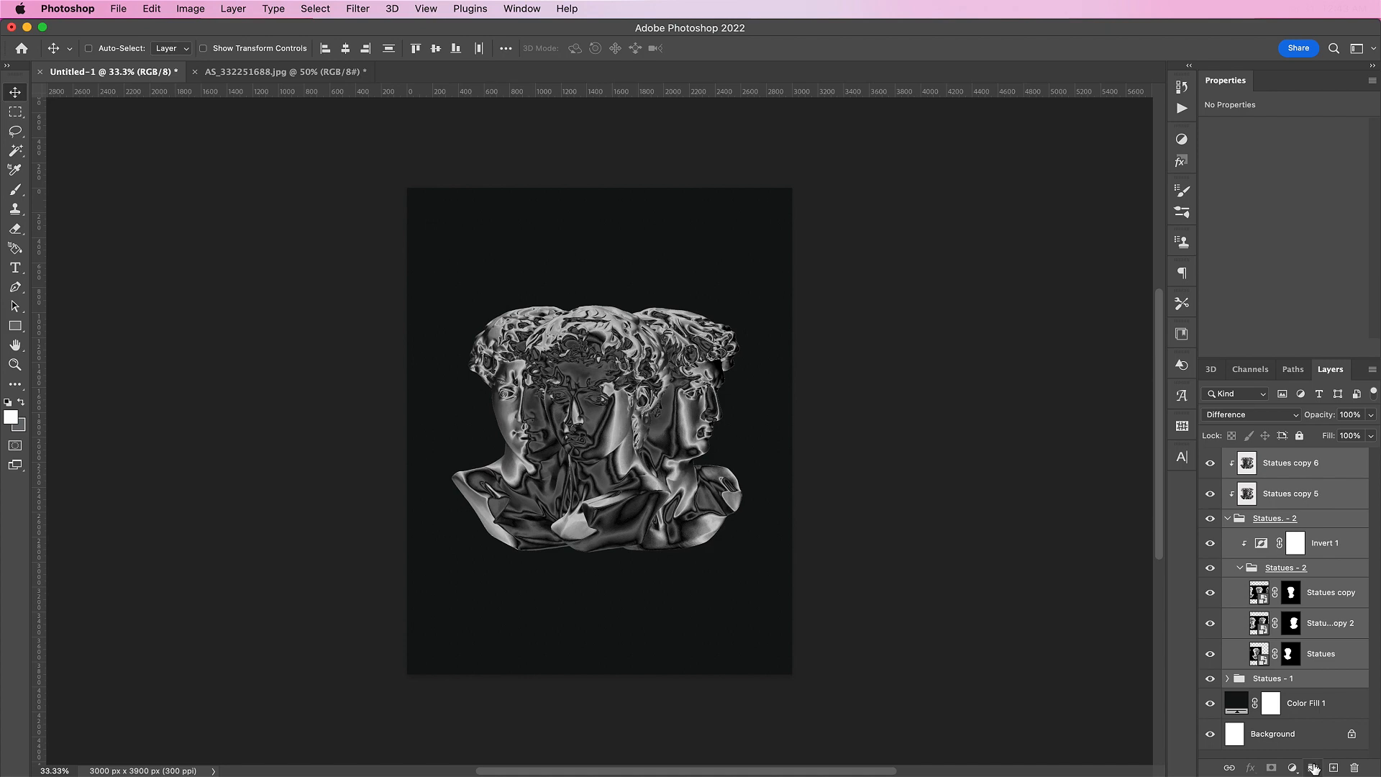
{"action": "left_click", "coordinate": [1315, 768]}
{"action": "key", "text": "super+plus"}
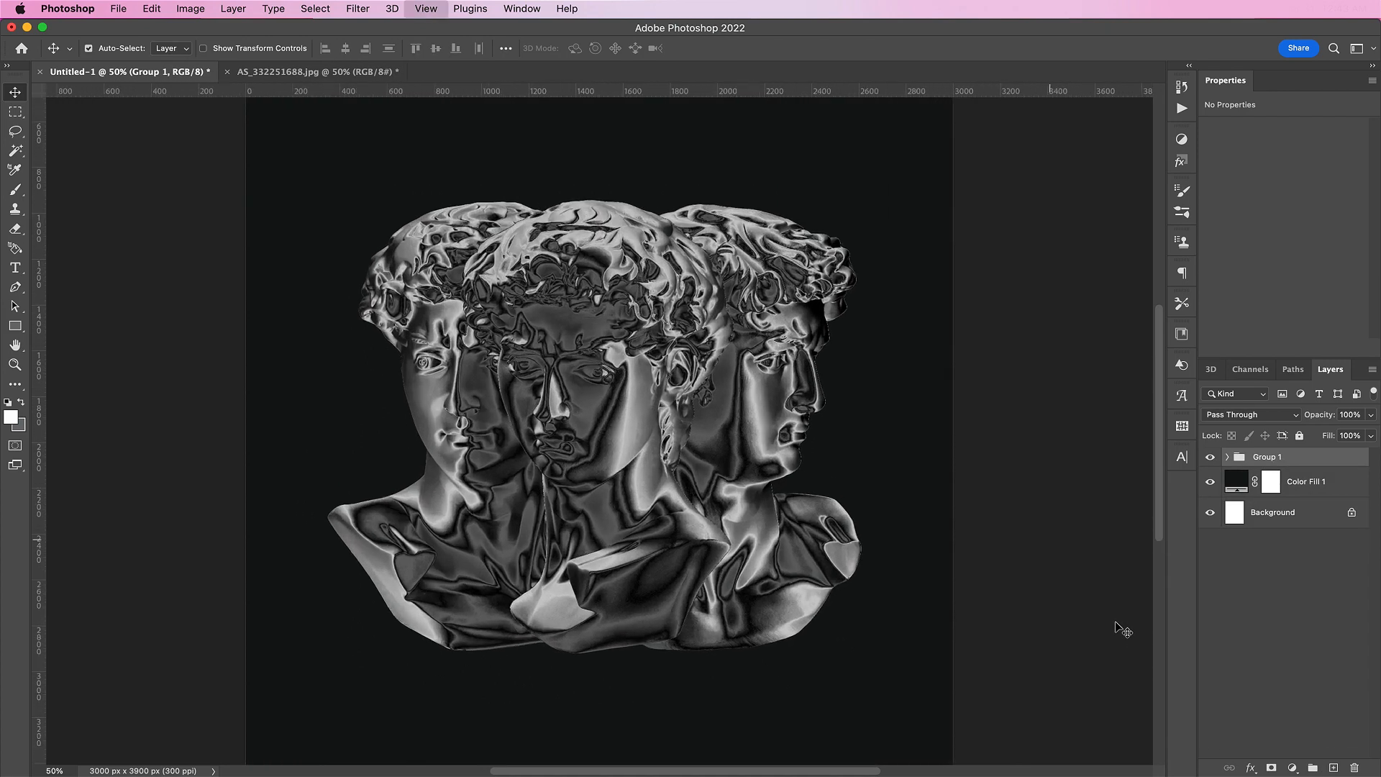
{"action": "left_click", "coordinate": [1293, 768]}
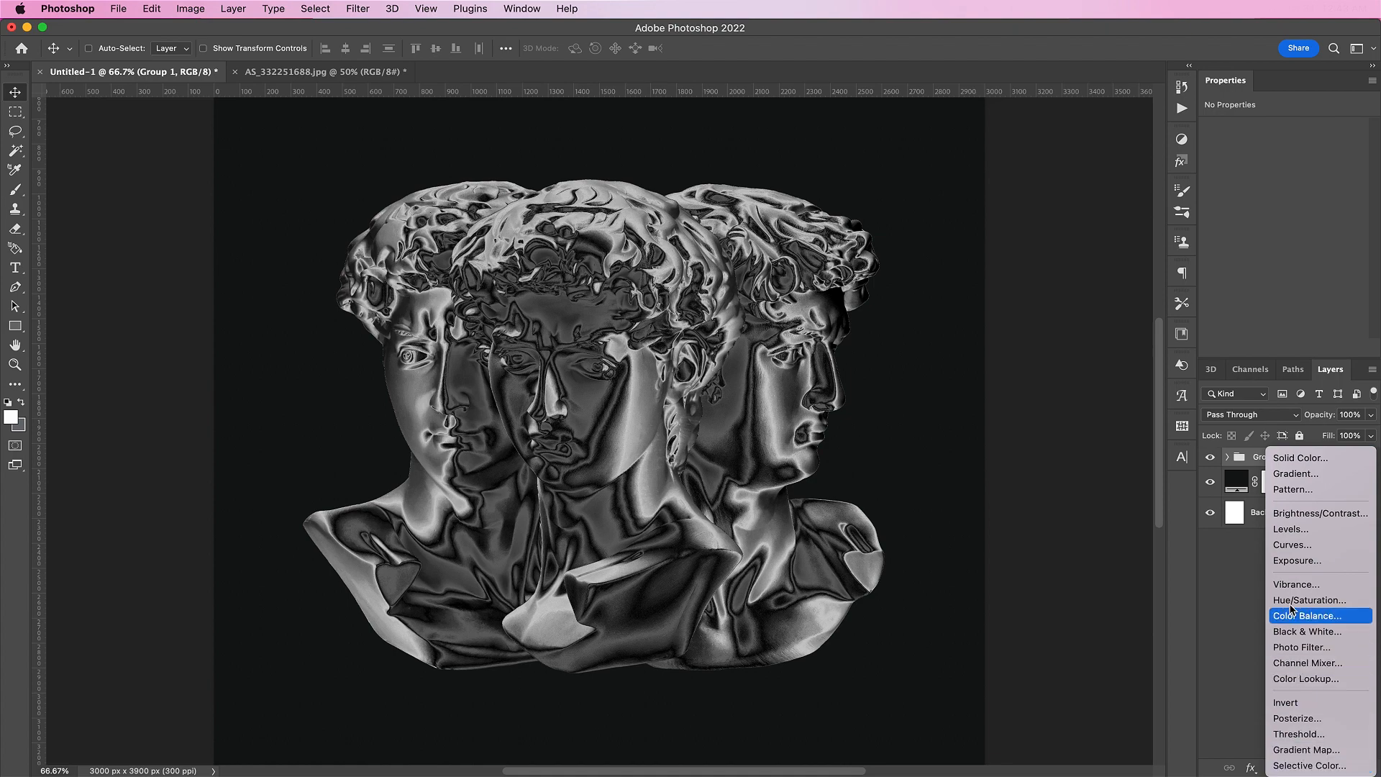
{"action": "left_click", "coordinate": [1290, 531]}
{"action": "right_click", "coordinate": [1312, 466]}
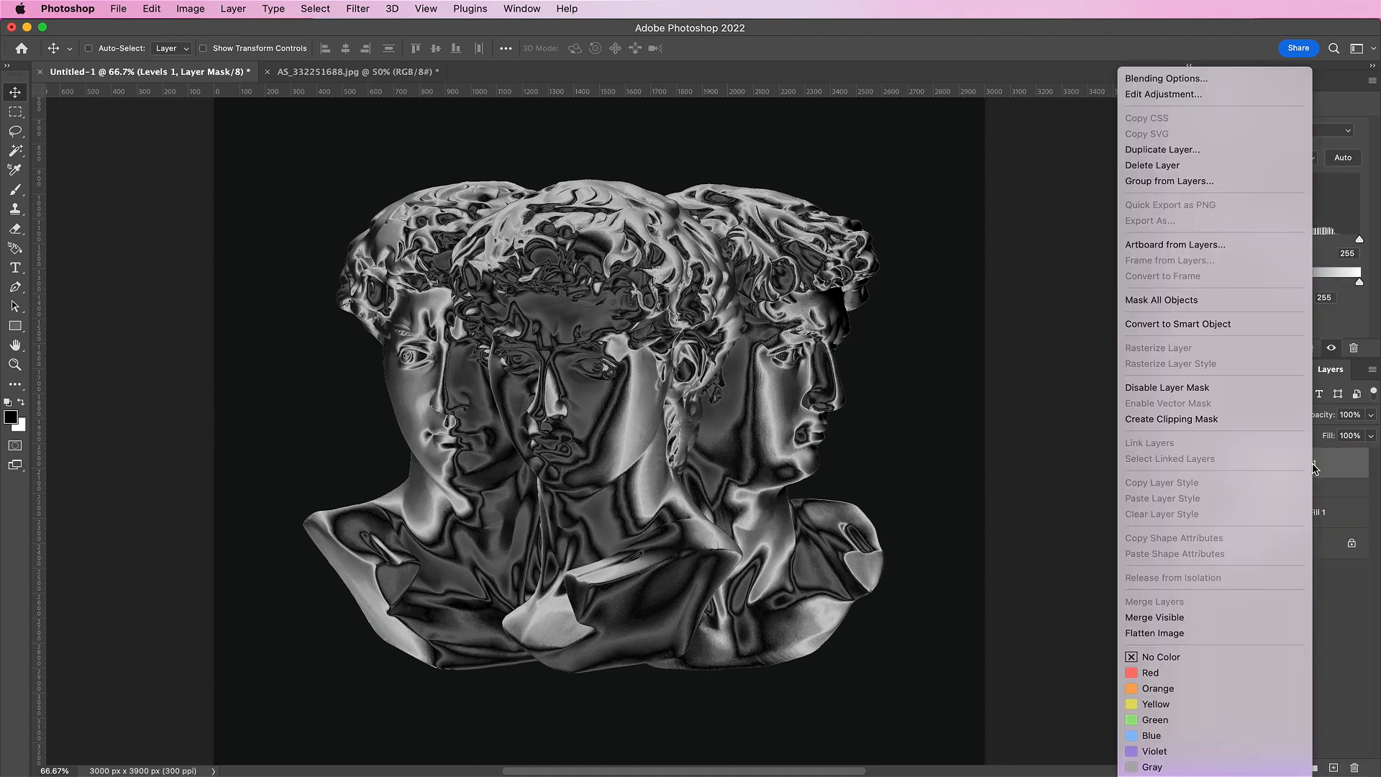
{"action": "left_click", "coordinate": [1216, 421]}
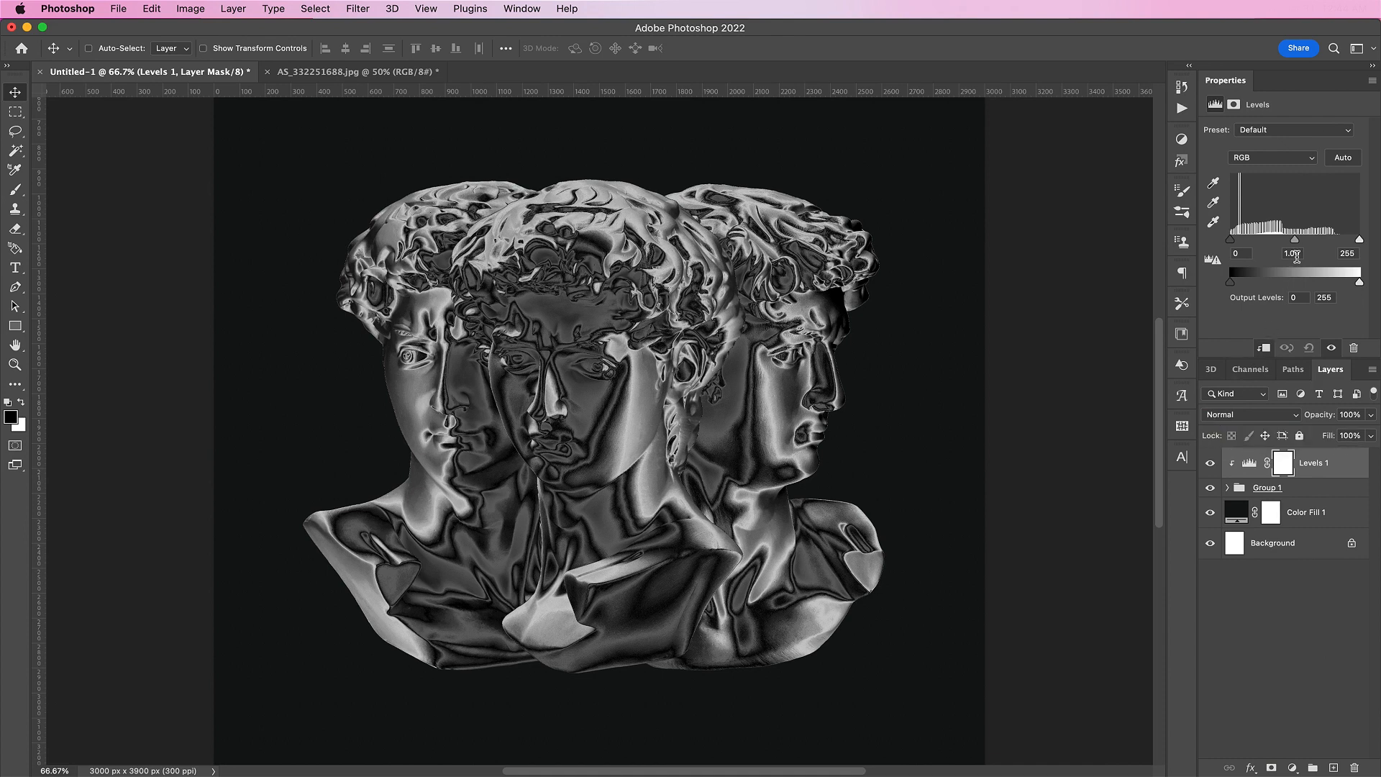
- Set the midtone input level of the clipped Levels adjustment to 1.73 and deselect the layer
{"action": "left_click", "coordinate": [1297, 256]}
{"action": "type", "text": "1.73"}
{"action": "left_click", "coordinate": [1258, 650]}
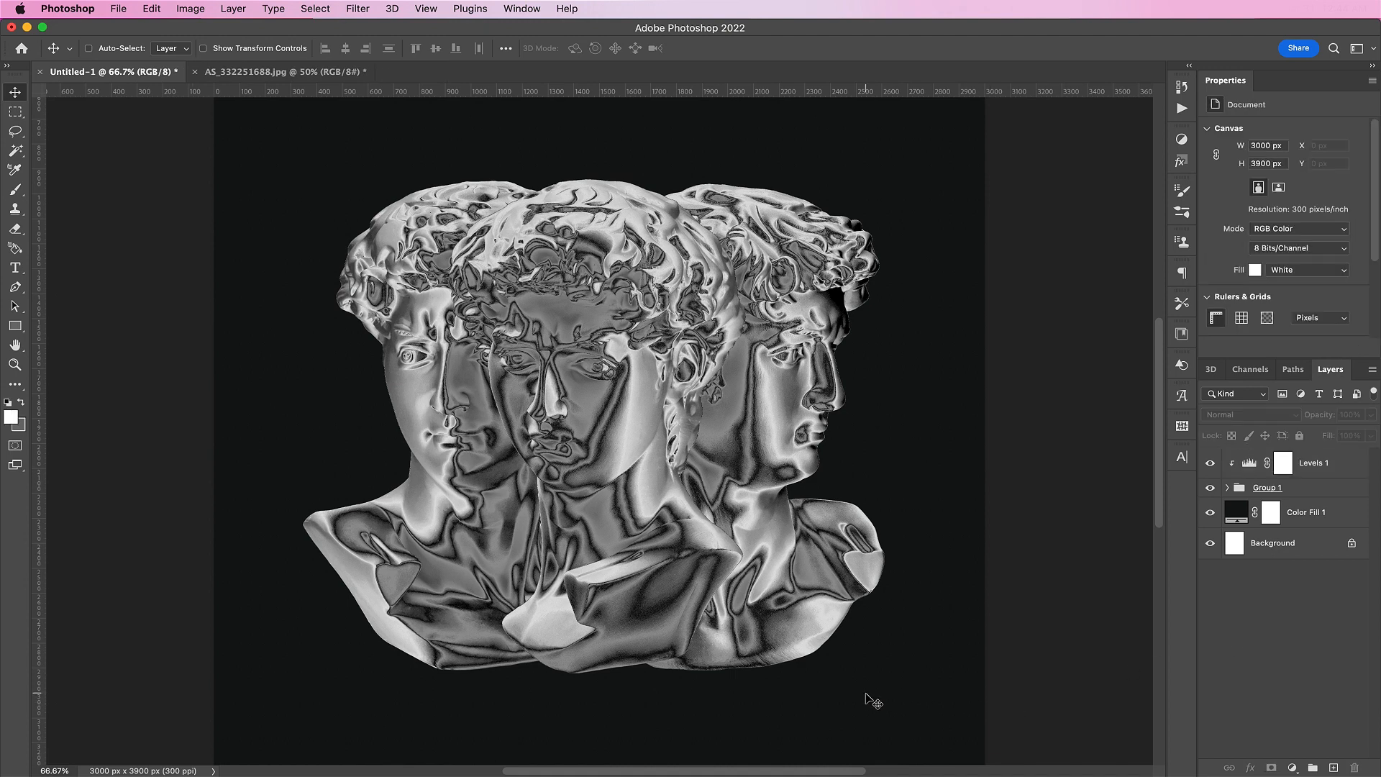
- Add a paragraph text box spanning most of the poster and containing "loyalty over everything"
{"action": "key", "text": "super+minus"}
{"action": "key", "text": "super+minus"}
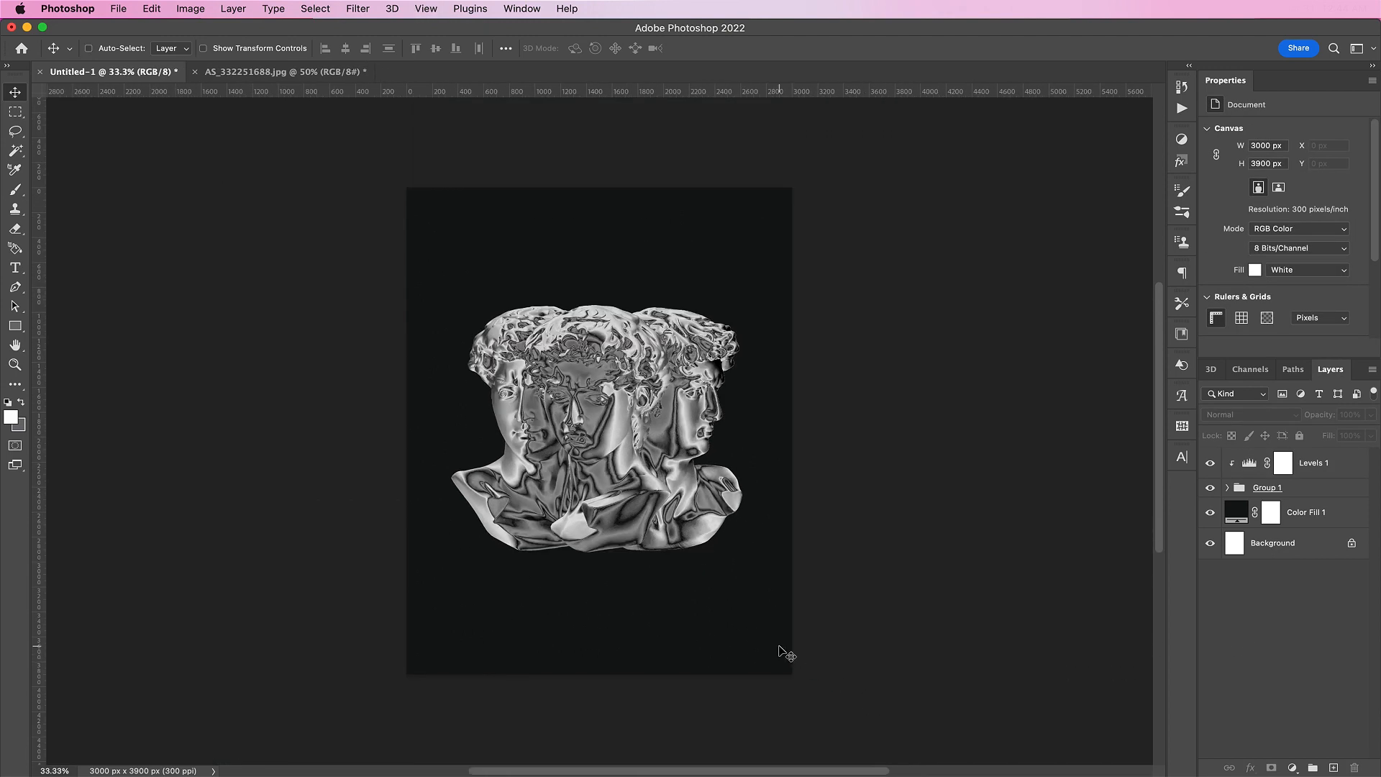
{"action": "key", "text": "t"}
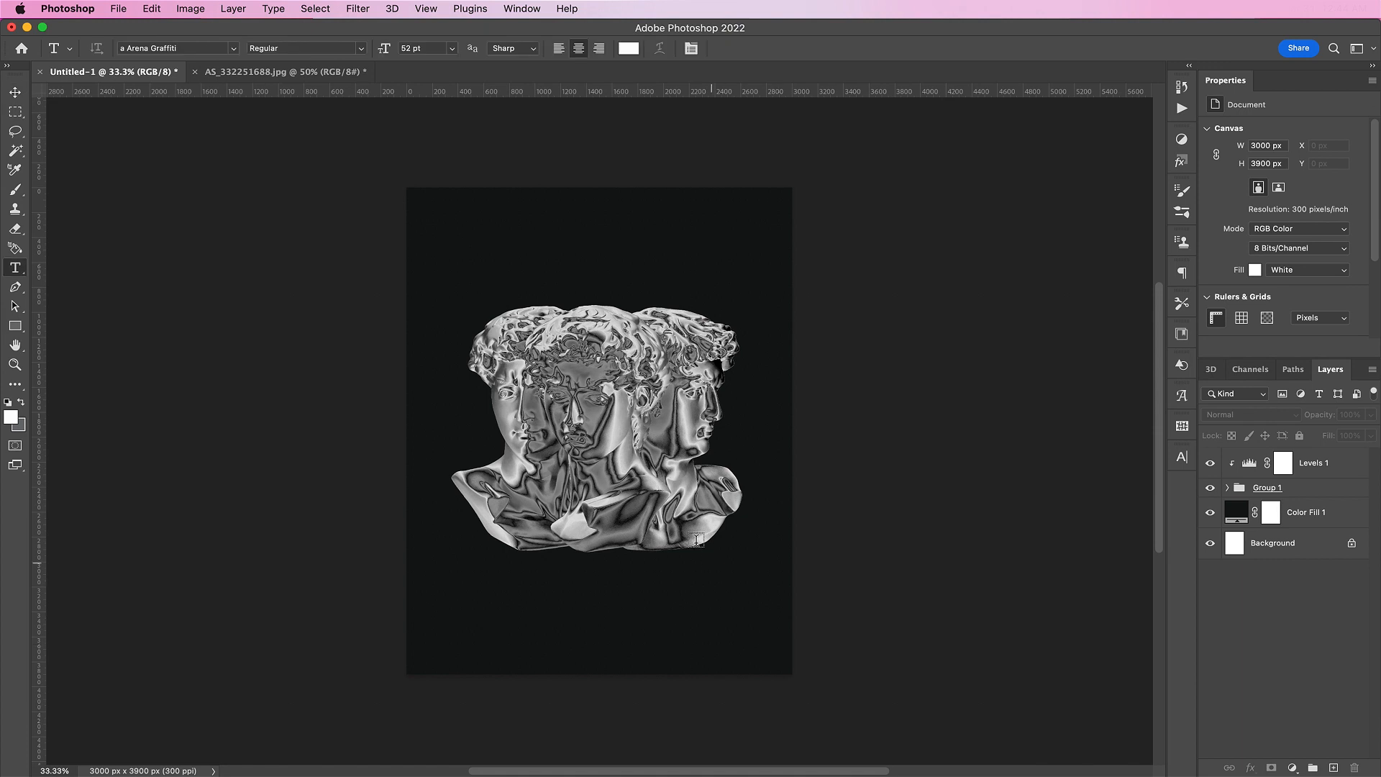
{"action": "left_click_drag", "start_coordinate": [427, 231], "coordinate": [775, 633]}
{"action": "type", "text": "LOYAL"}
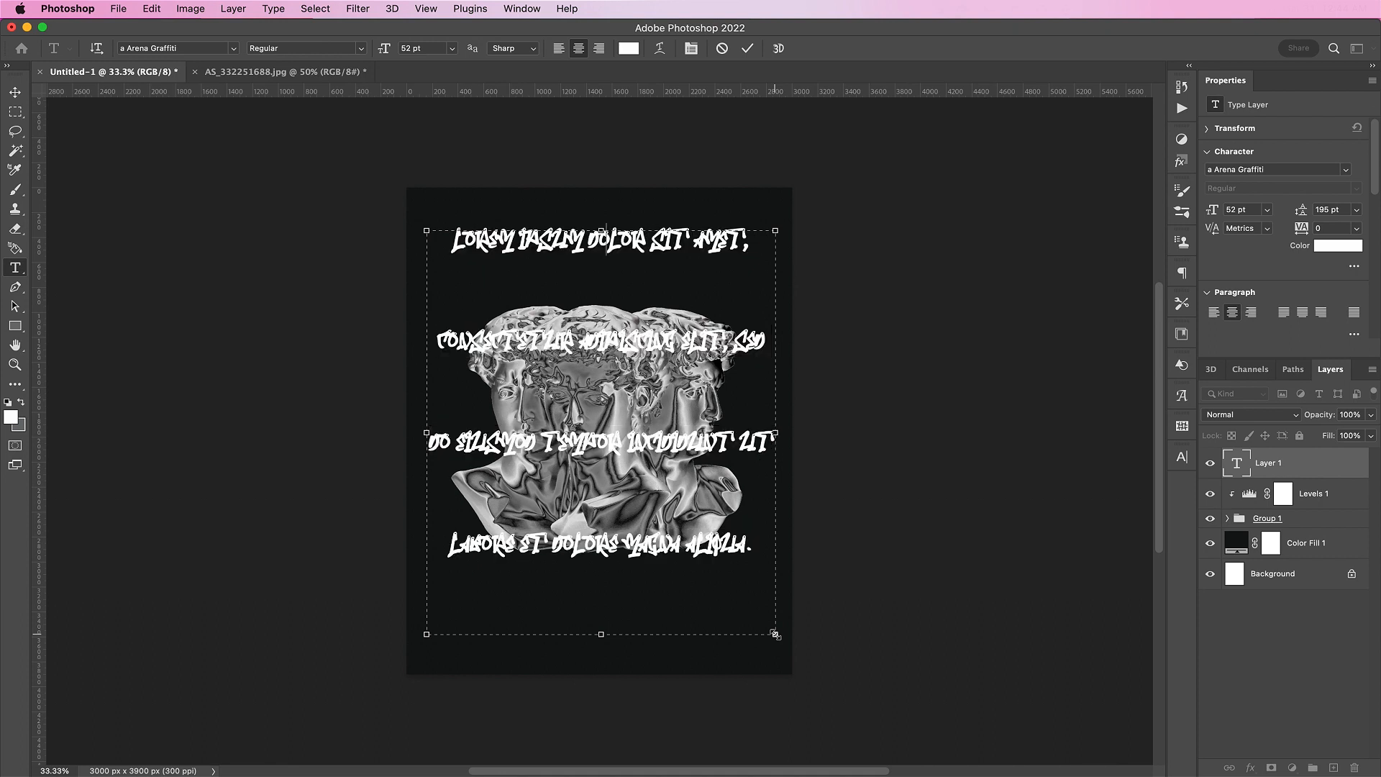
{"action": "type", "text": "TY"}
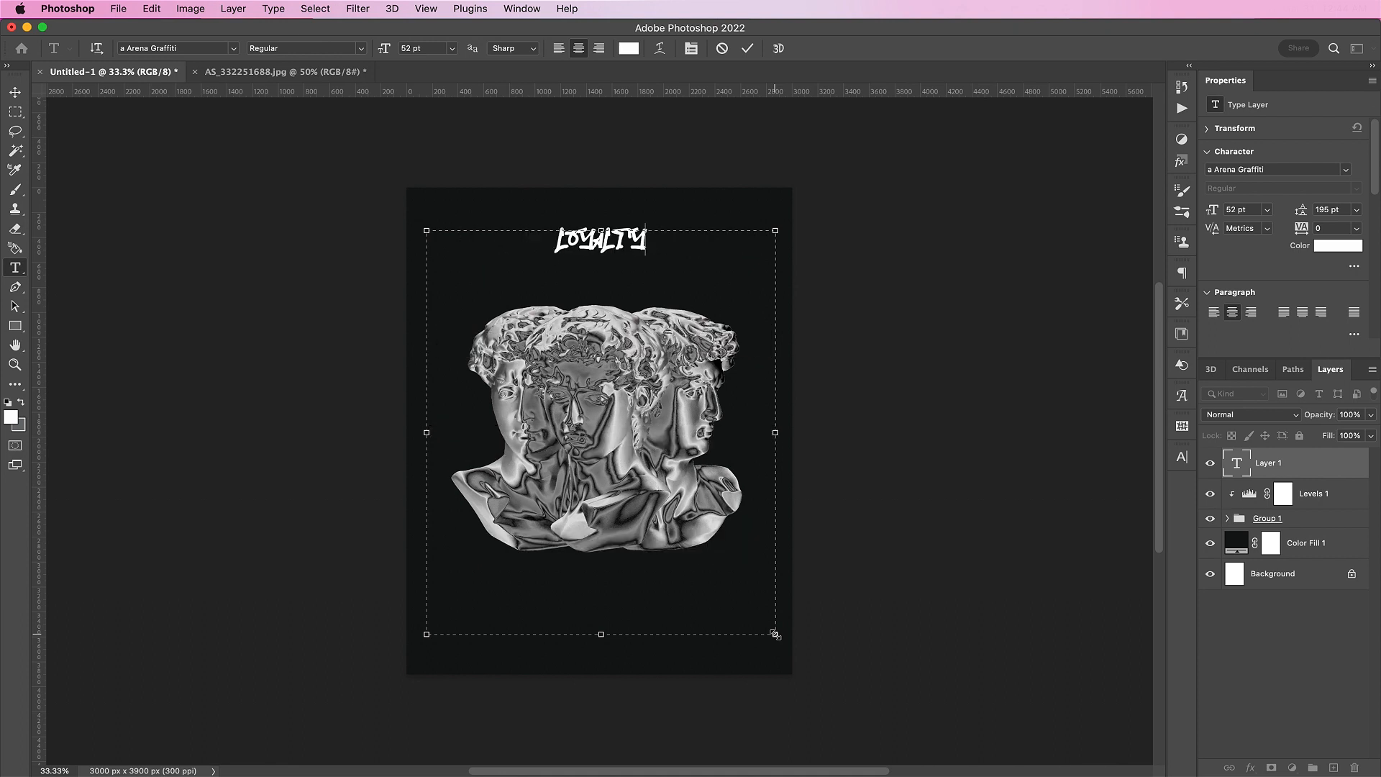
{"action": "type", "text": " OVER"}
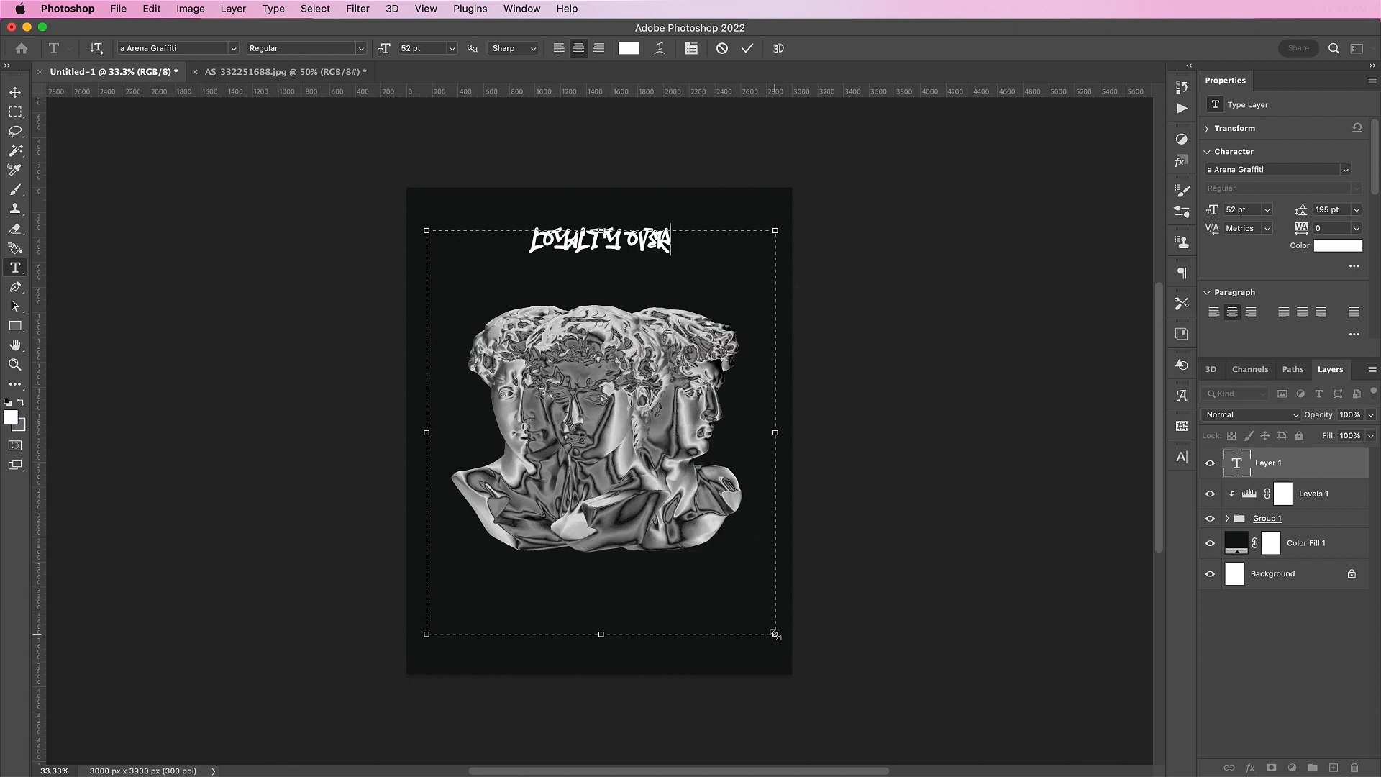
{"action": "type", "text": " EVERYTHING"}
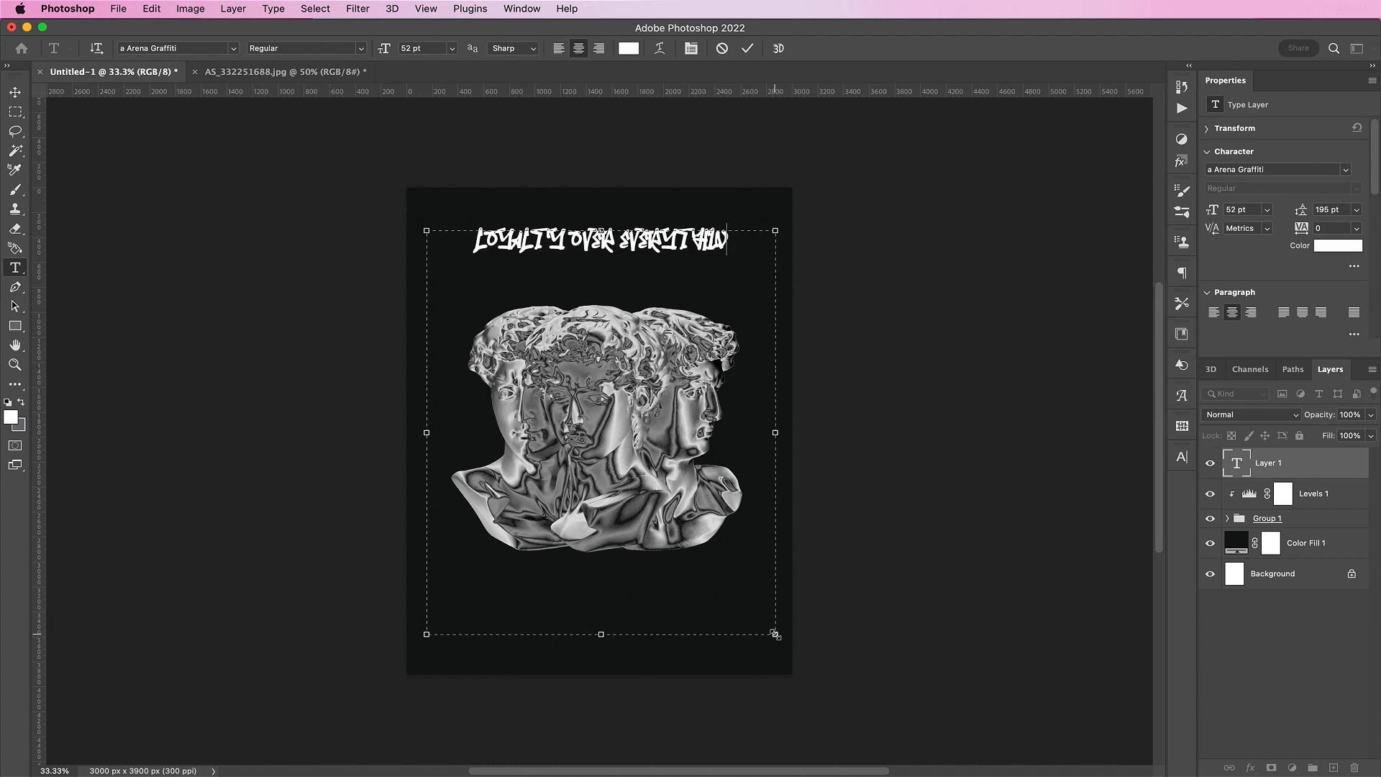
{"action": "left_click", "coordinate": [747, 49]}
- Set the "loyalty over everything" text in the Anthems font and turn on All Caps
{"action": "left_click", "coordinate": [1182, 457]}
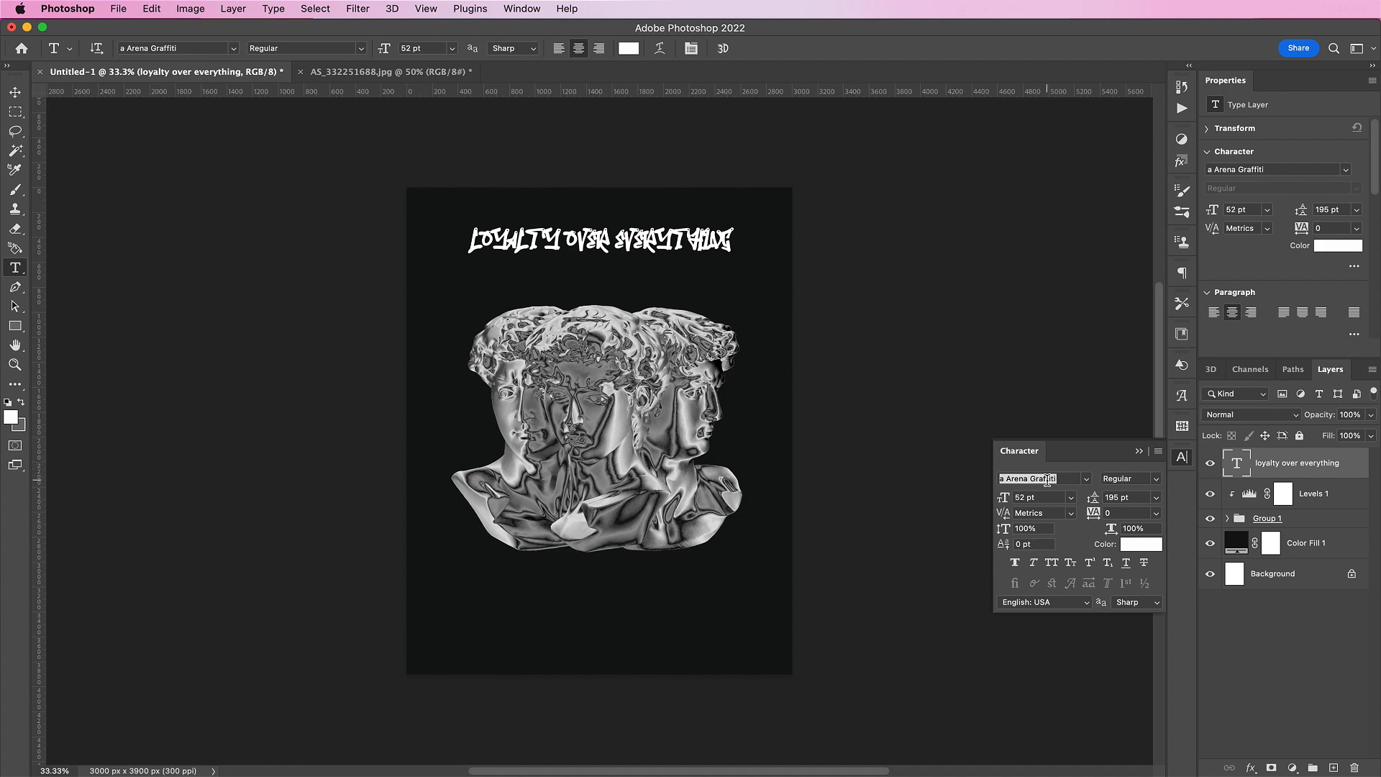
{"action": "left_click", "coordinate": [1048, 480]}
{"action": "type", "text": "an"}
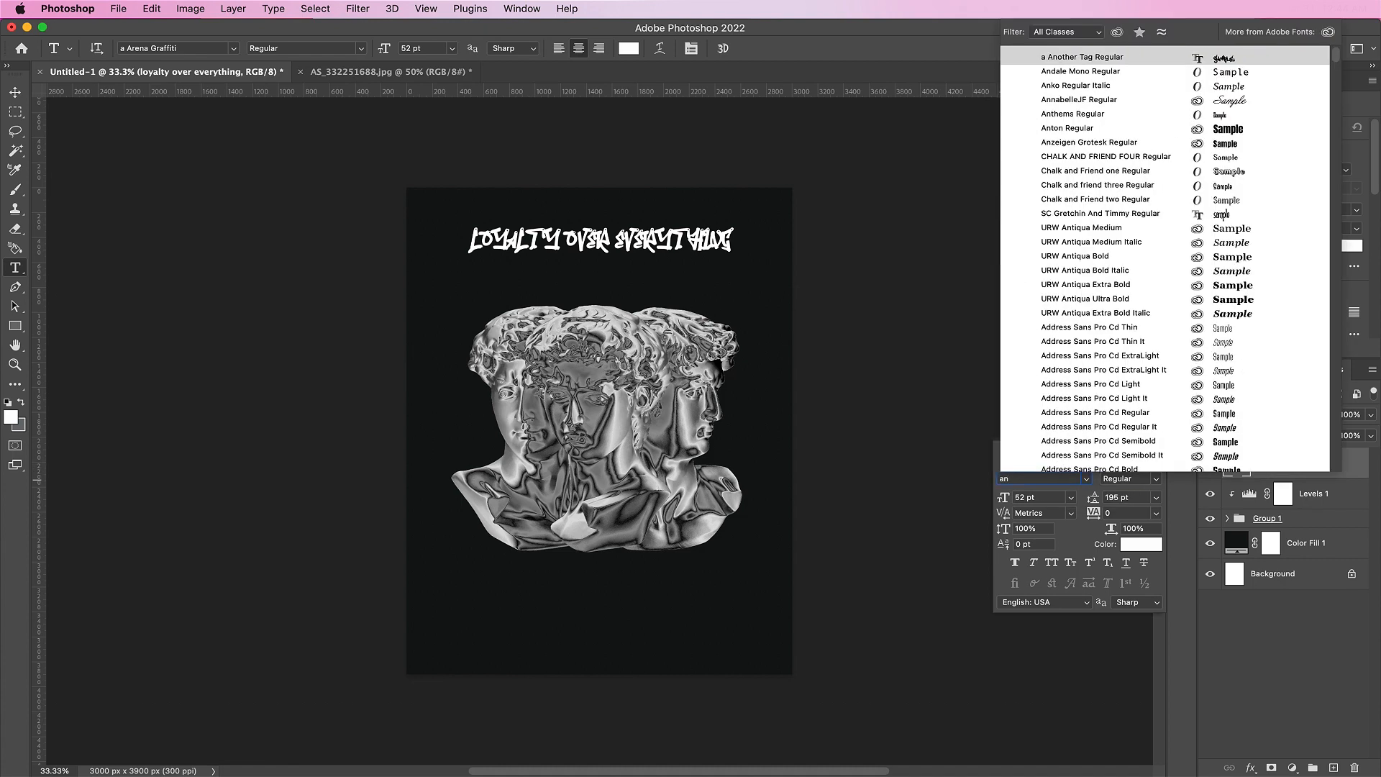
{"action": "type", "text": "th"}
{"action": "left_click", "coordinate": [1050, 524]}
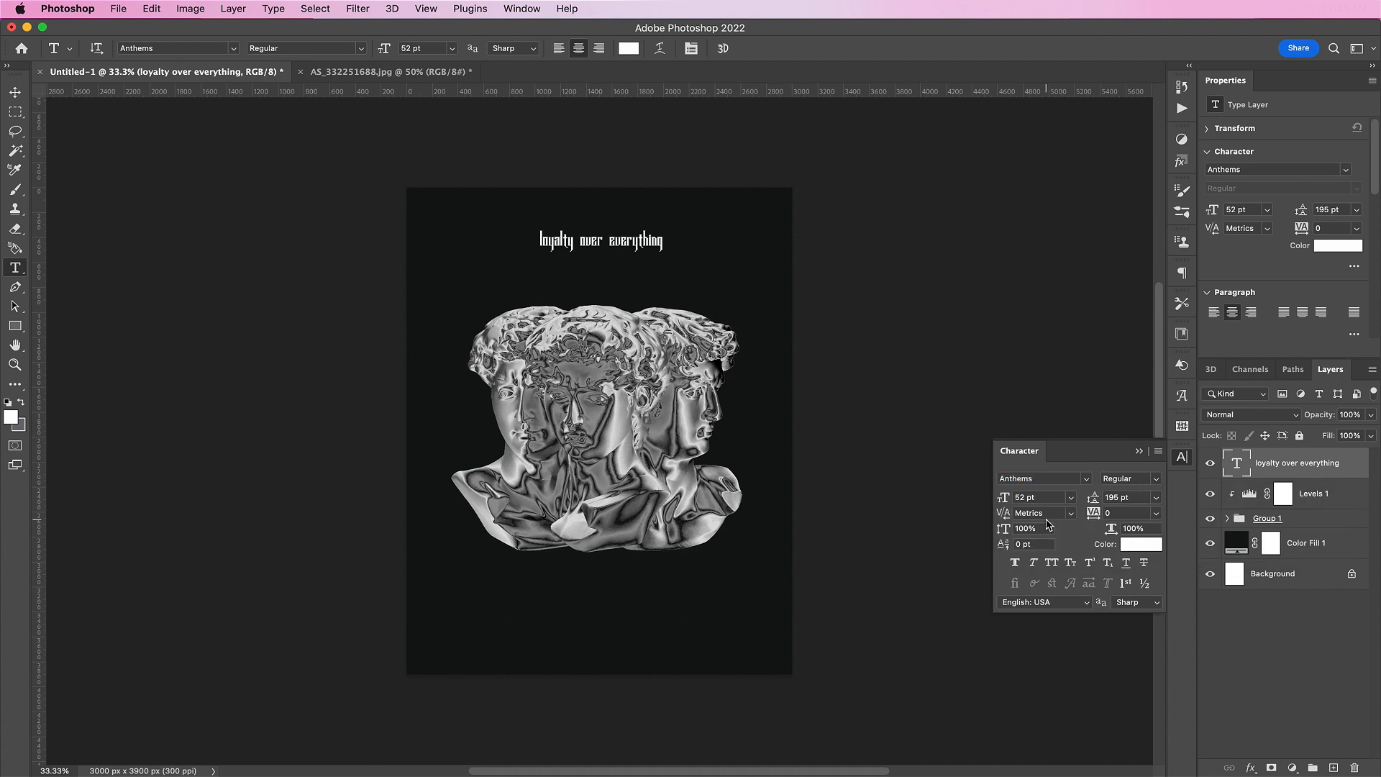
{"action": "left_click", "coordinate": [1051, 564]}
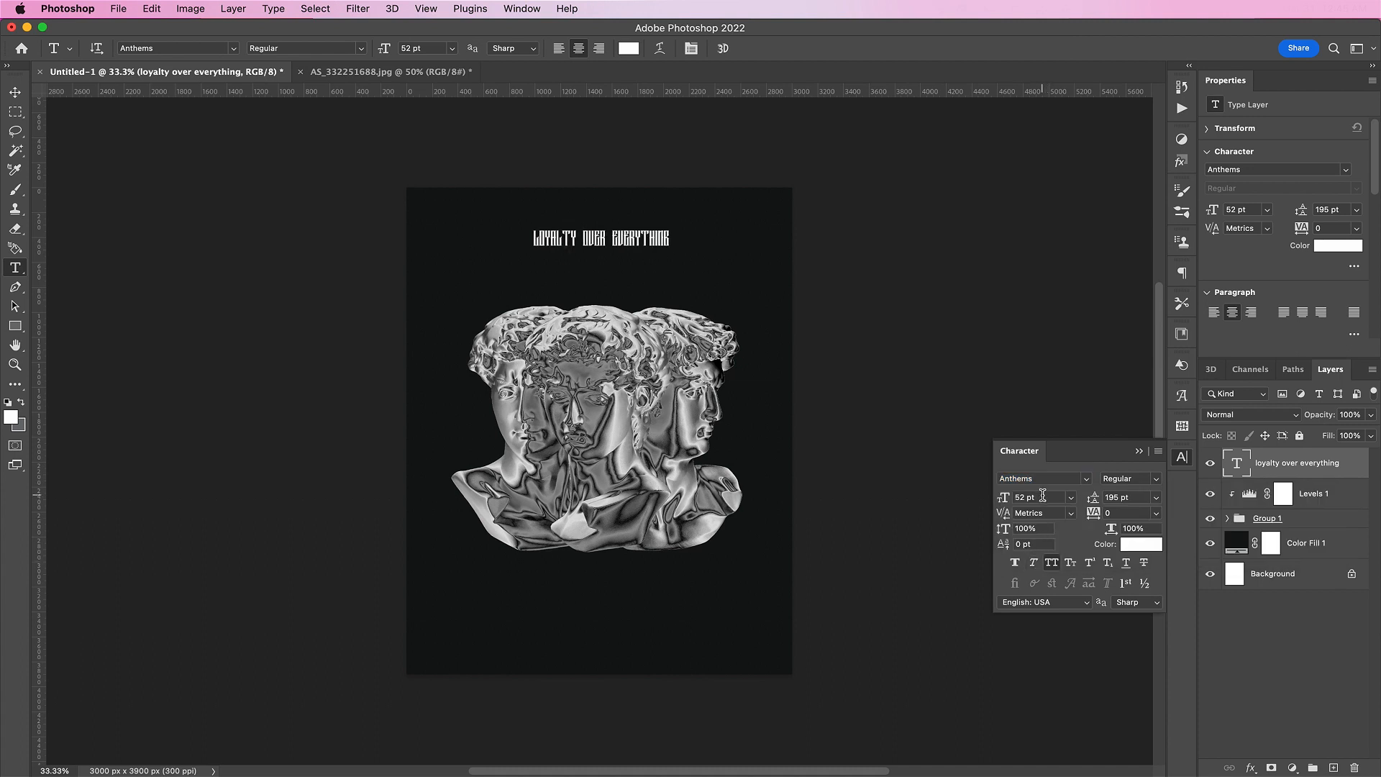
- Set the title text's font size to 316 pt
{"action": "left_click", "coordinate": [1023, 497]}
{"action": "double_click", "coordinate": [1023, 497]}
{"action": "type", "text": "316"}
{"action": "key", "text": "Return"}
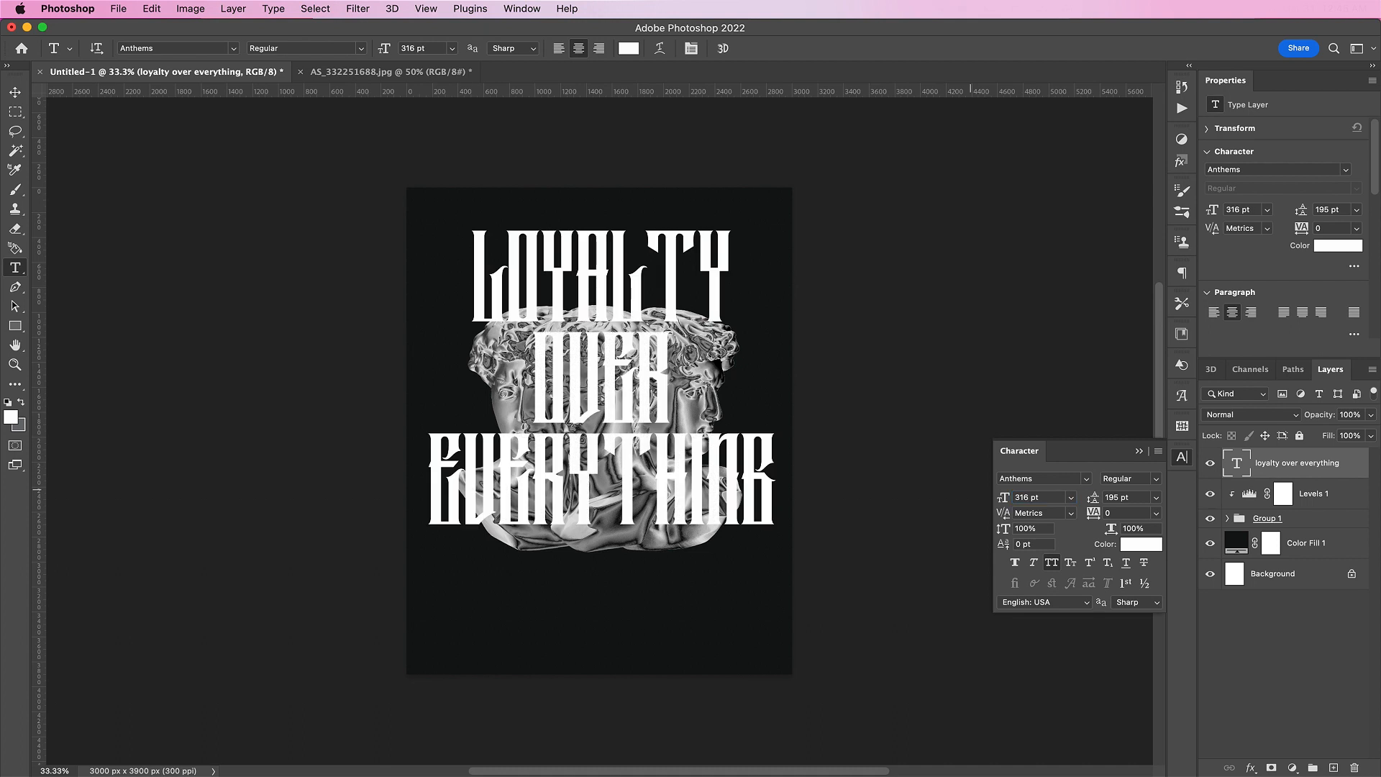
- Change the title text's colour to red, hex c10a06
{"action": "left_click", "coordinate": [1142, 544]}
{"action": "type", "text": "c10"}
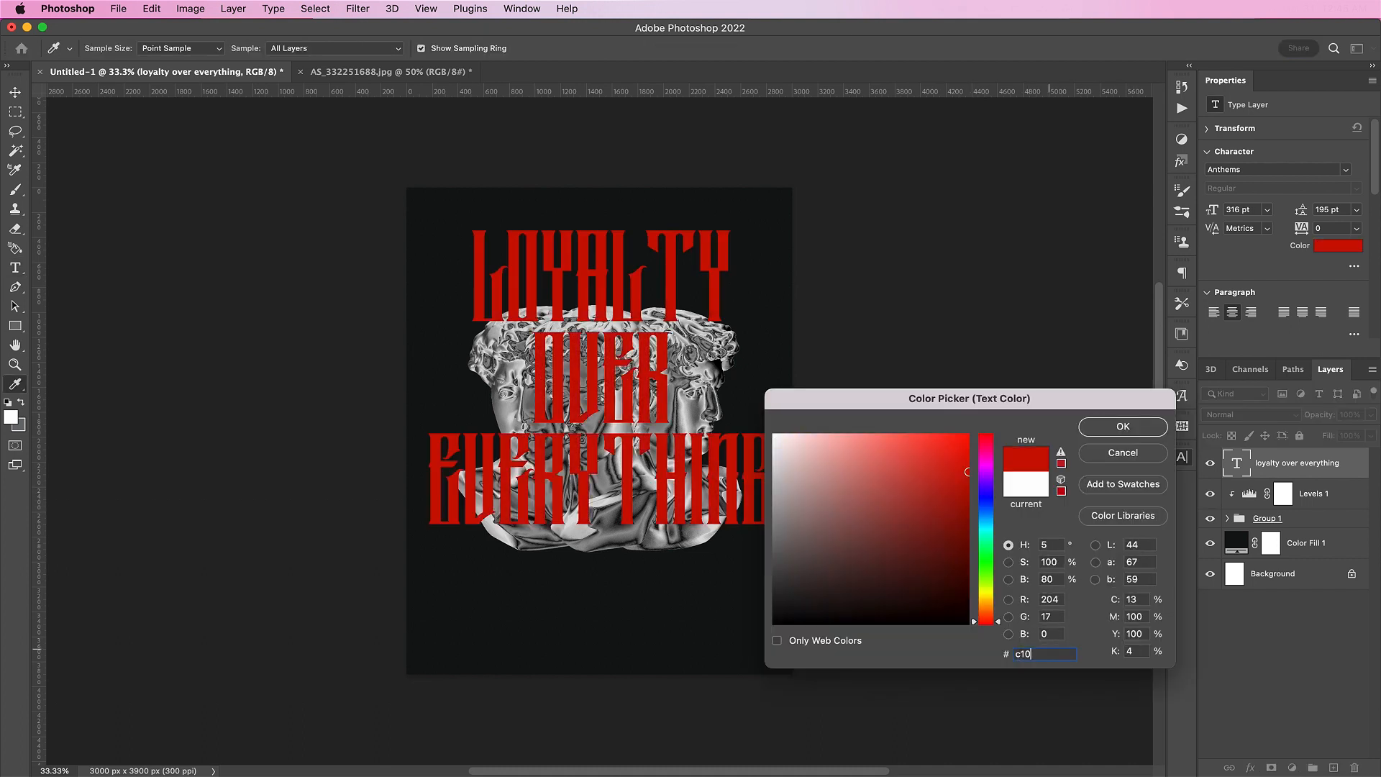
{"action": "type", "text": "a06"}
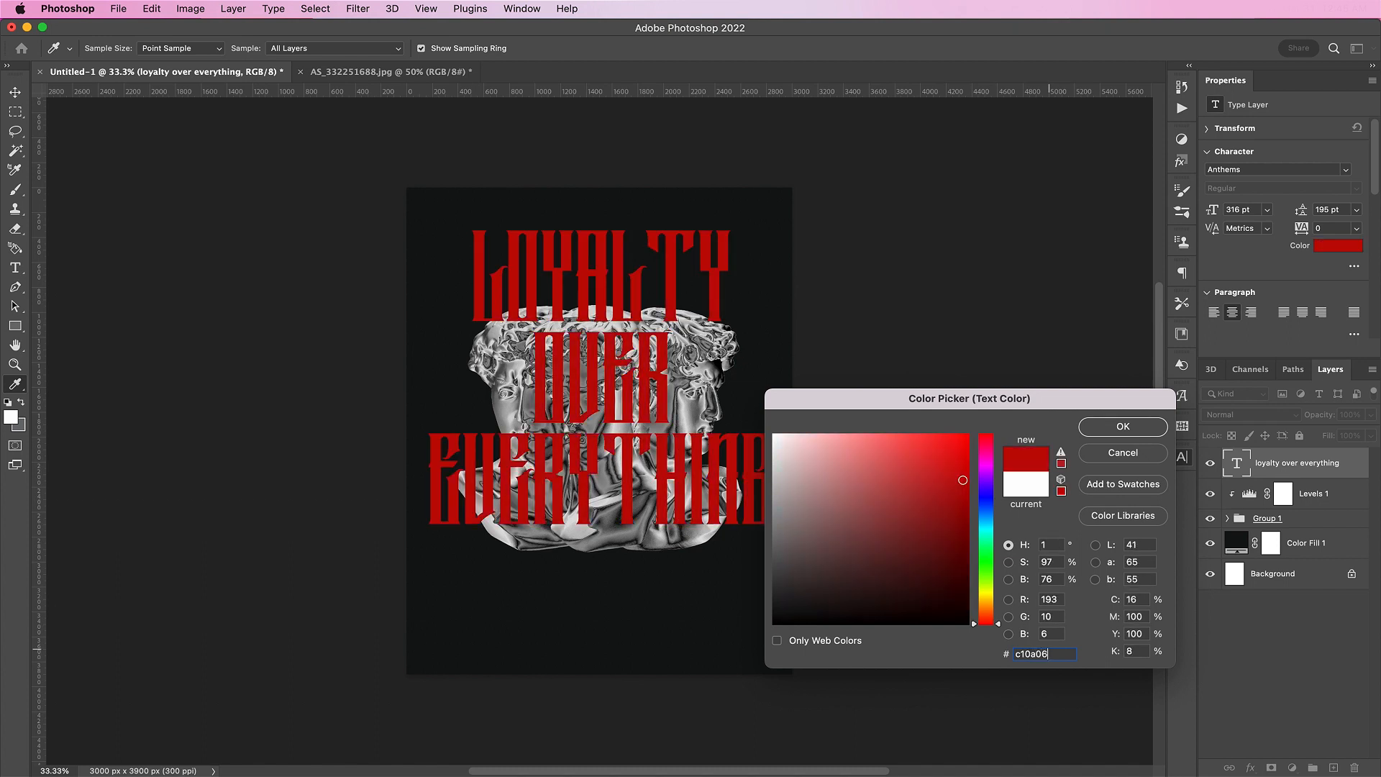
{"action": "key", "text": "Return"}
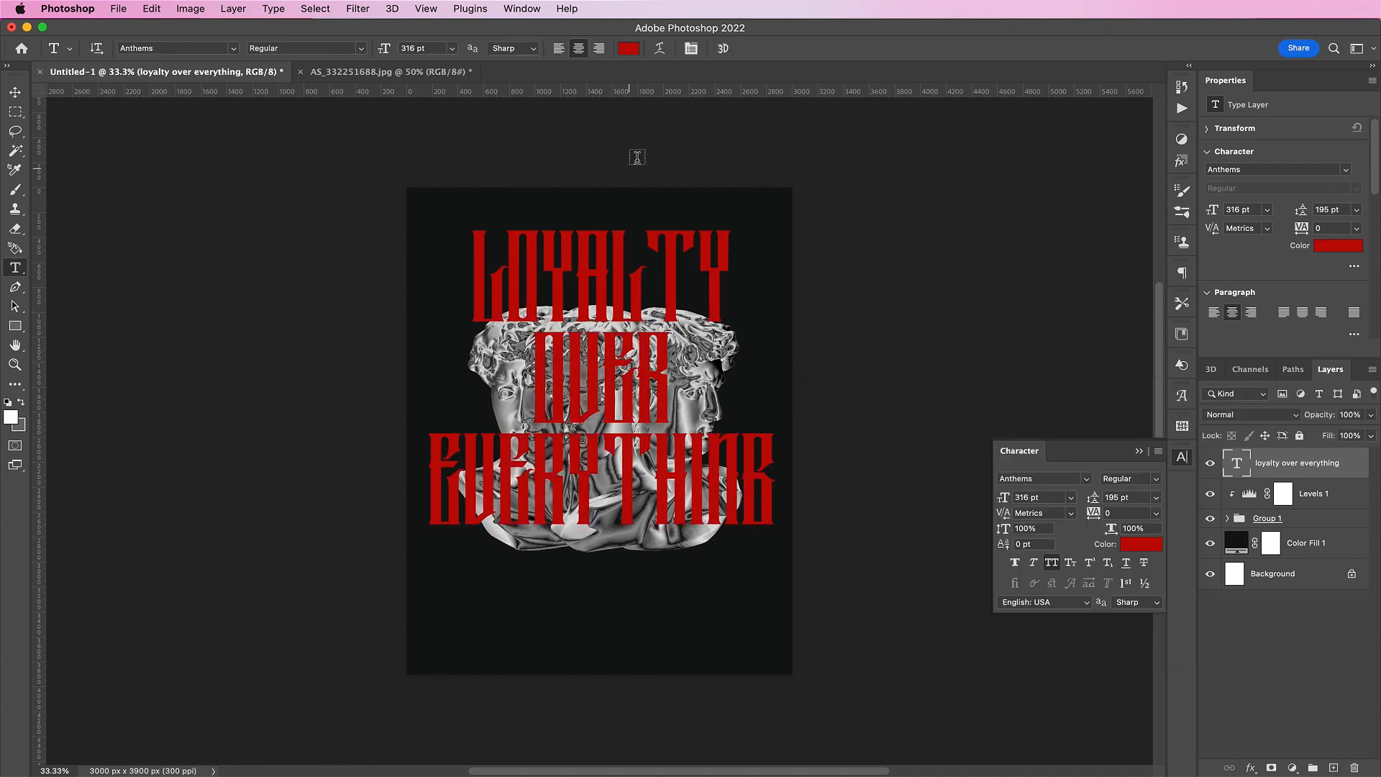
- Move the red title down over the busts and set its blend mode to Lighter Color
{"action": "key", "text": "v"}
{"action": "left_click_drag", "start_coordinate": [623, 282], "coordinate": [624, 328]}
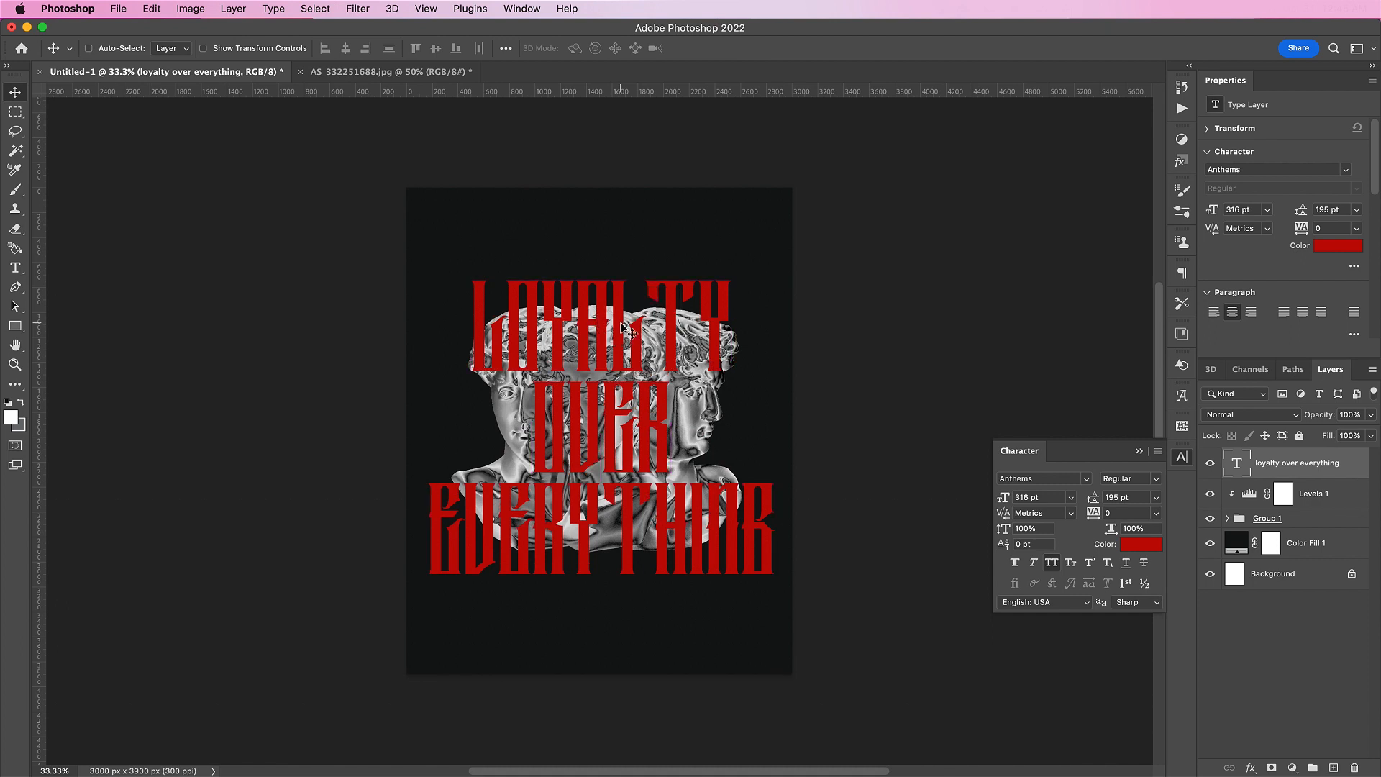
{"action": "left_click", "coordinate": [1231, 417]}
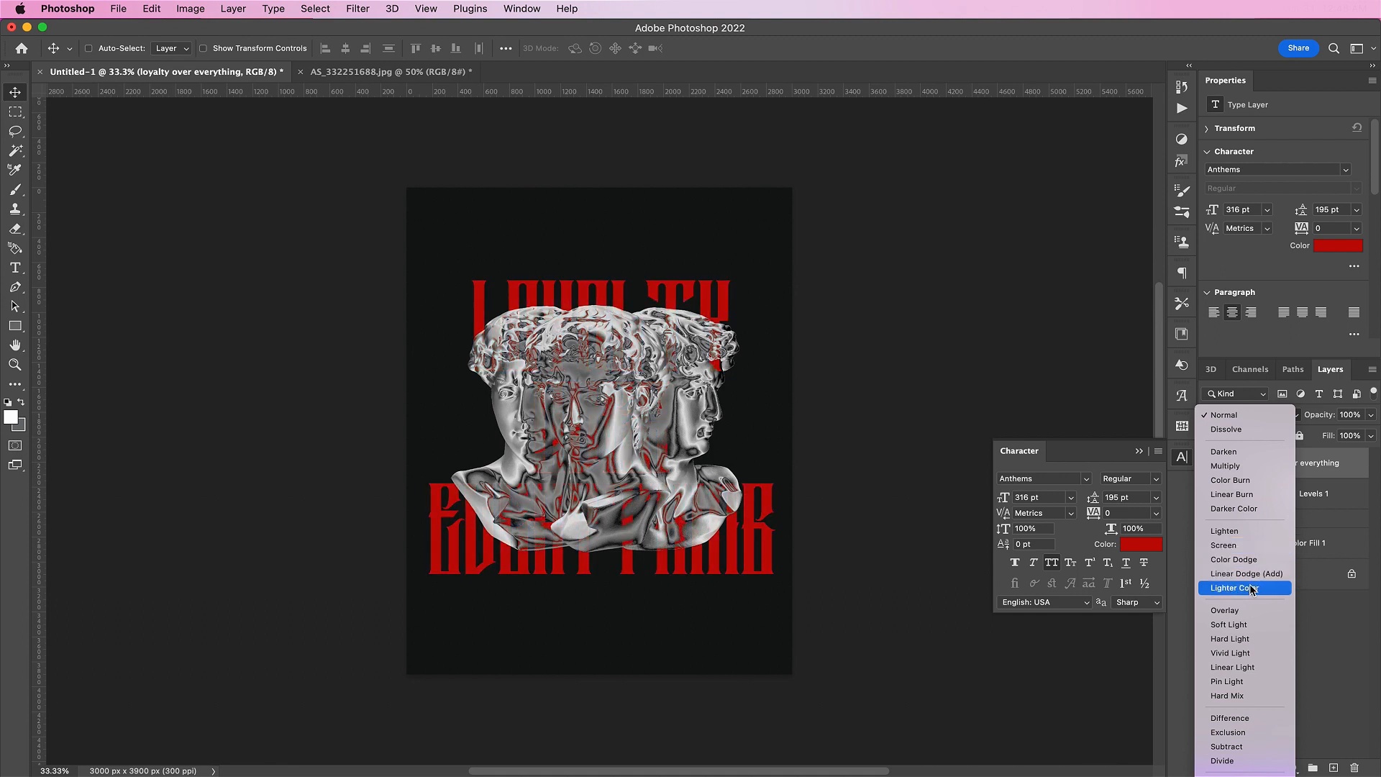
{"action": "left_click", "coordinate": [1252, 588]}
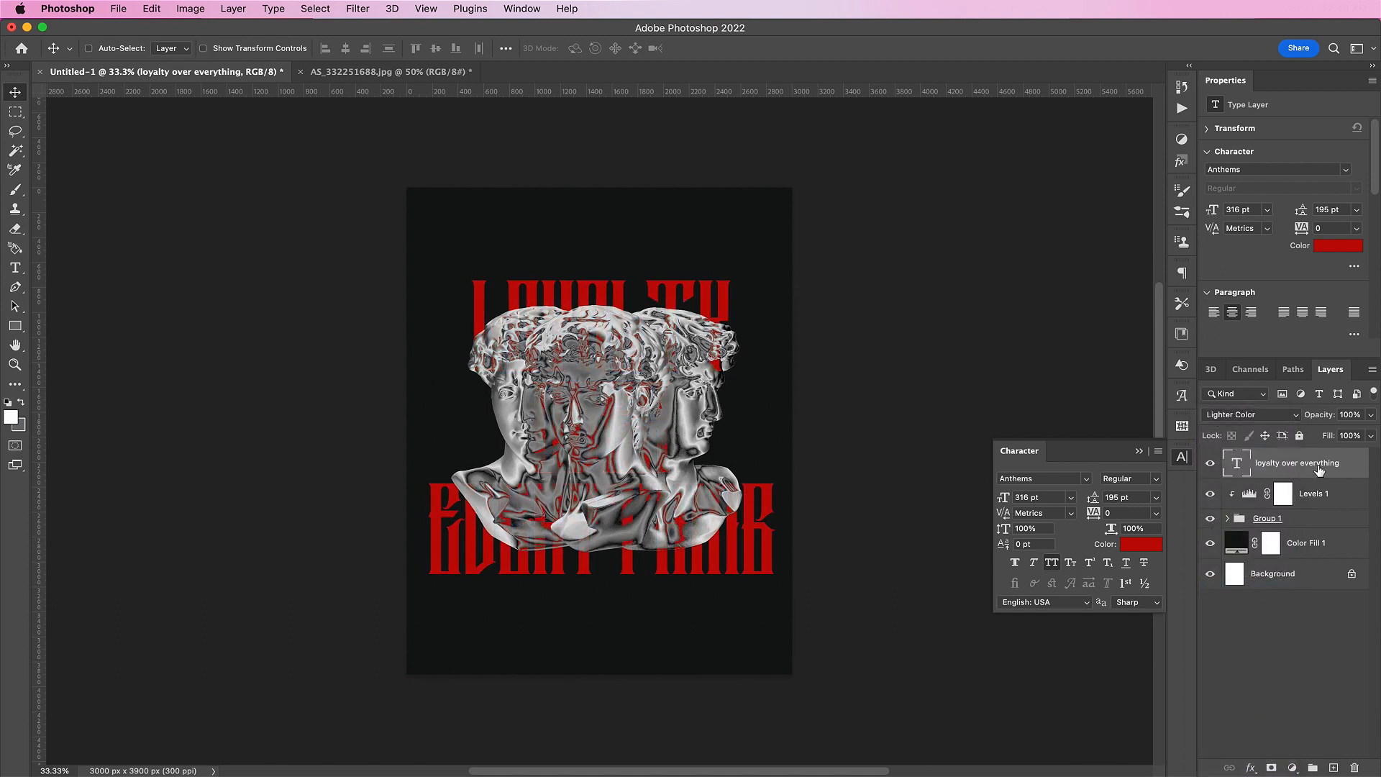
- Duplicate the title layer, place the copy directly below Group 1, and set the copy's blend mode to Normal
{"action": "left_click_drag", "start_coordinate": [1320, 471], "coordinate": [1330, 764]}
{"action": "left_click_drag", "start_coordinate": [1270, 461], "coordinate": [1278, 563]}
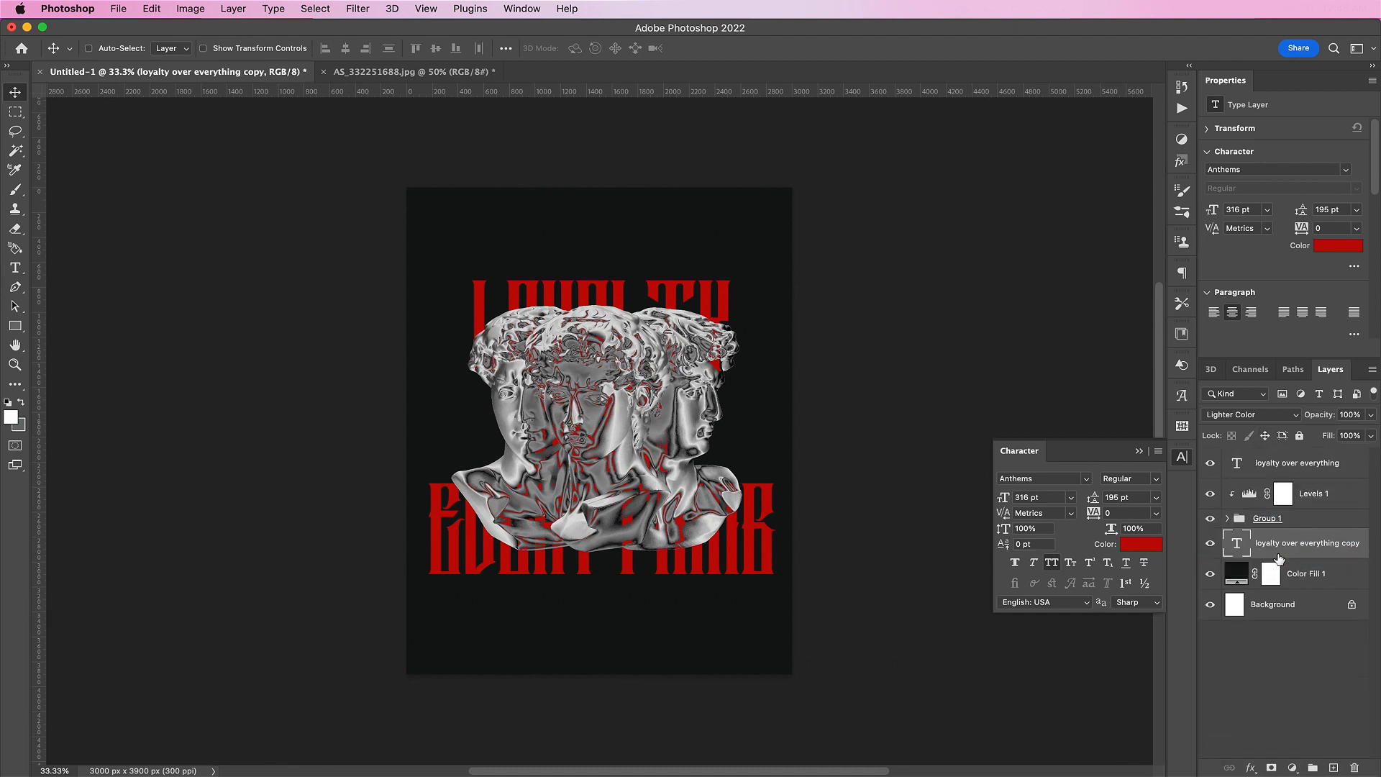
{"action": "left_click", "coordinate": [1251, 416]}
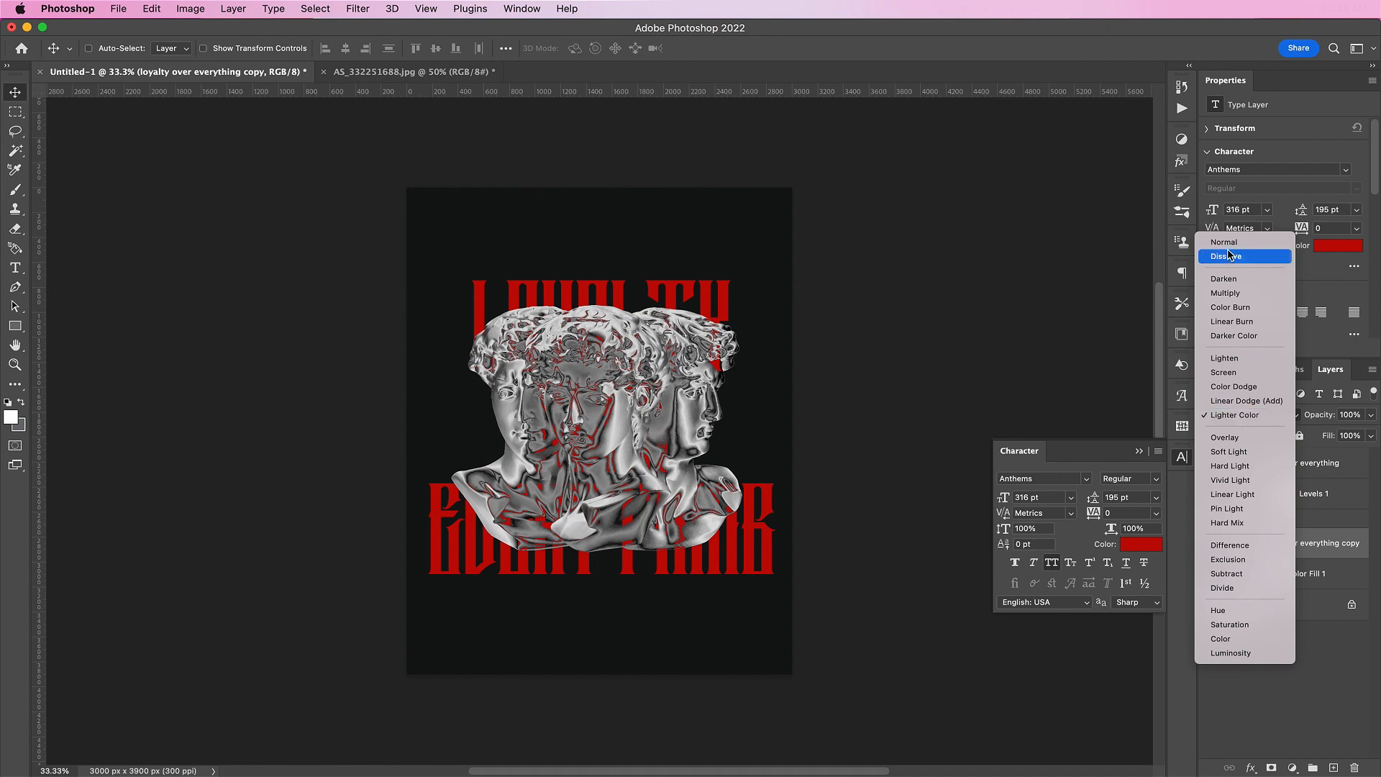
{"action": "left_click", "coordinate": [1228, 244]}
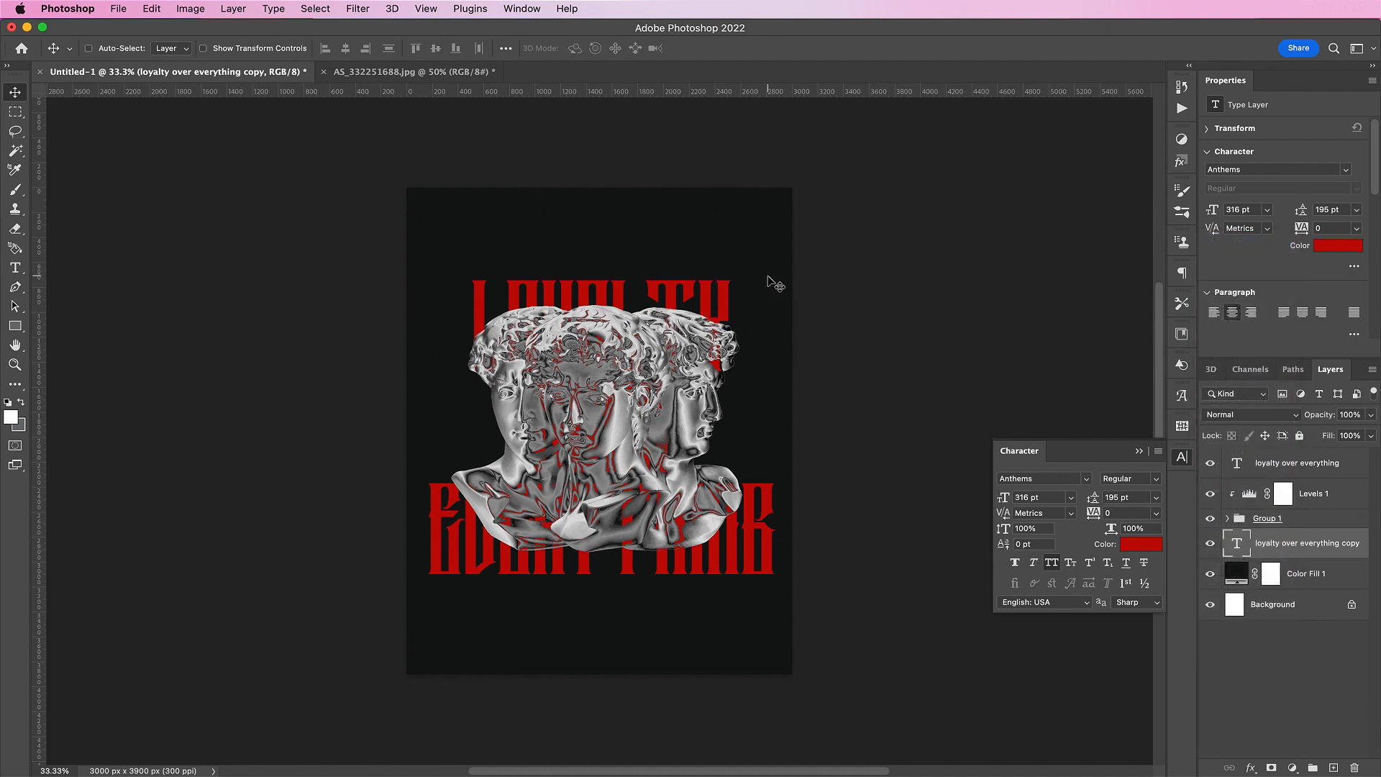
- Open the Unsplash wall-texture JPEG from the TutorialAssets folder and bring it into the poster above the title copy
{"action": "key", "text": "super+o"}
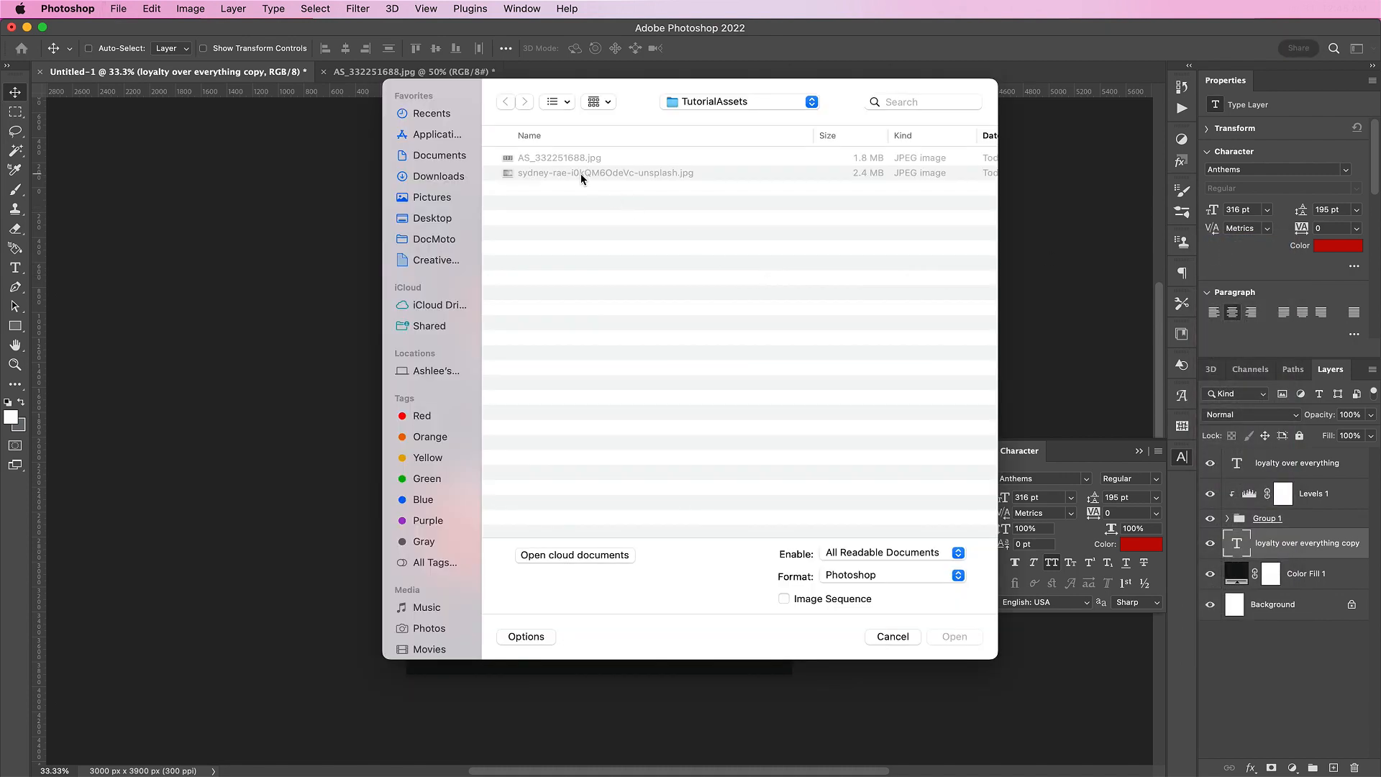
{"action": "double_click", "coordinate": [581, 174]}
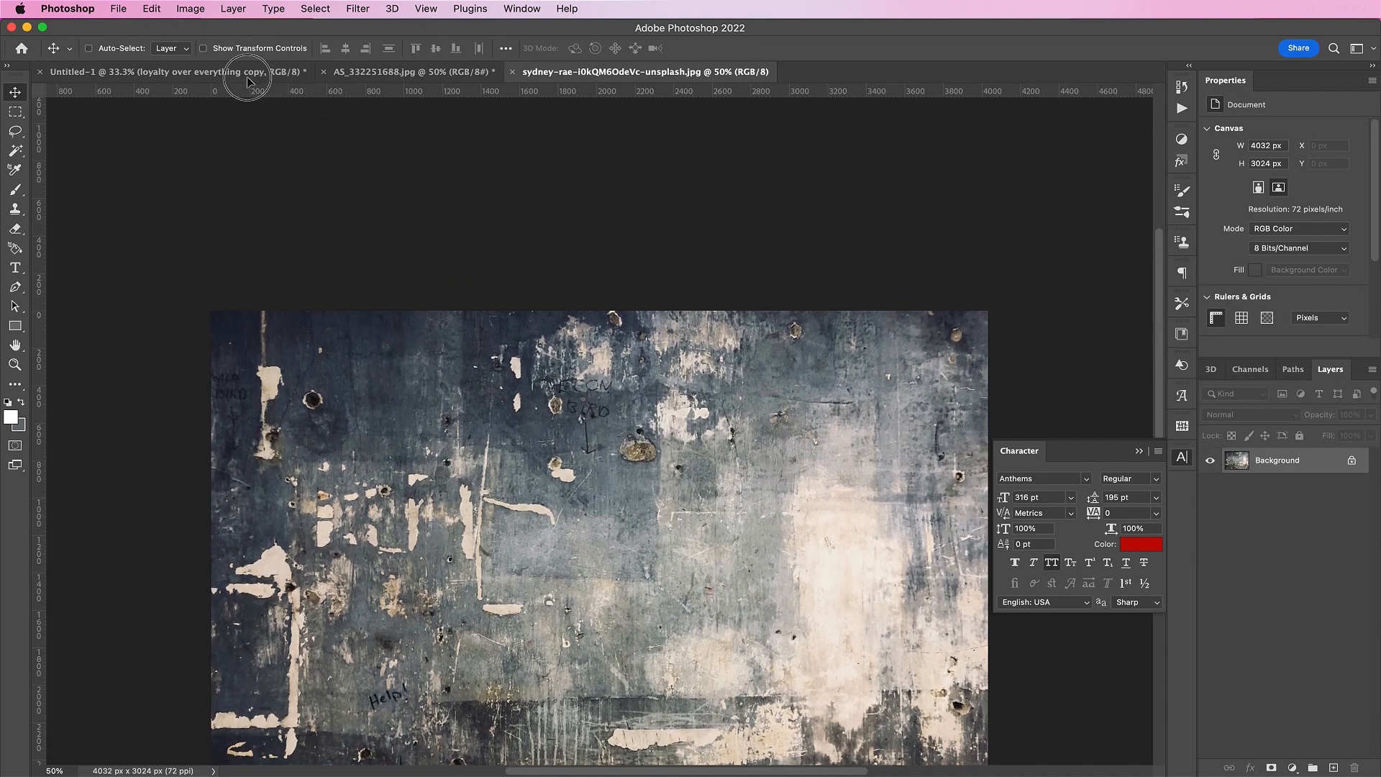
{"action": "left_click_drag", "start_coordinate": [248, 81], "coordinate": [580, 396]}
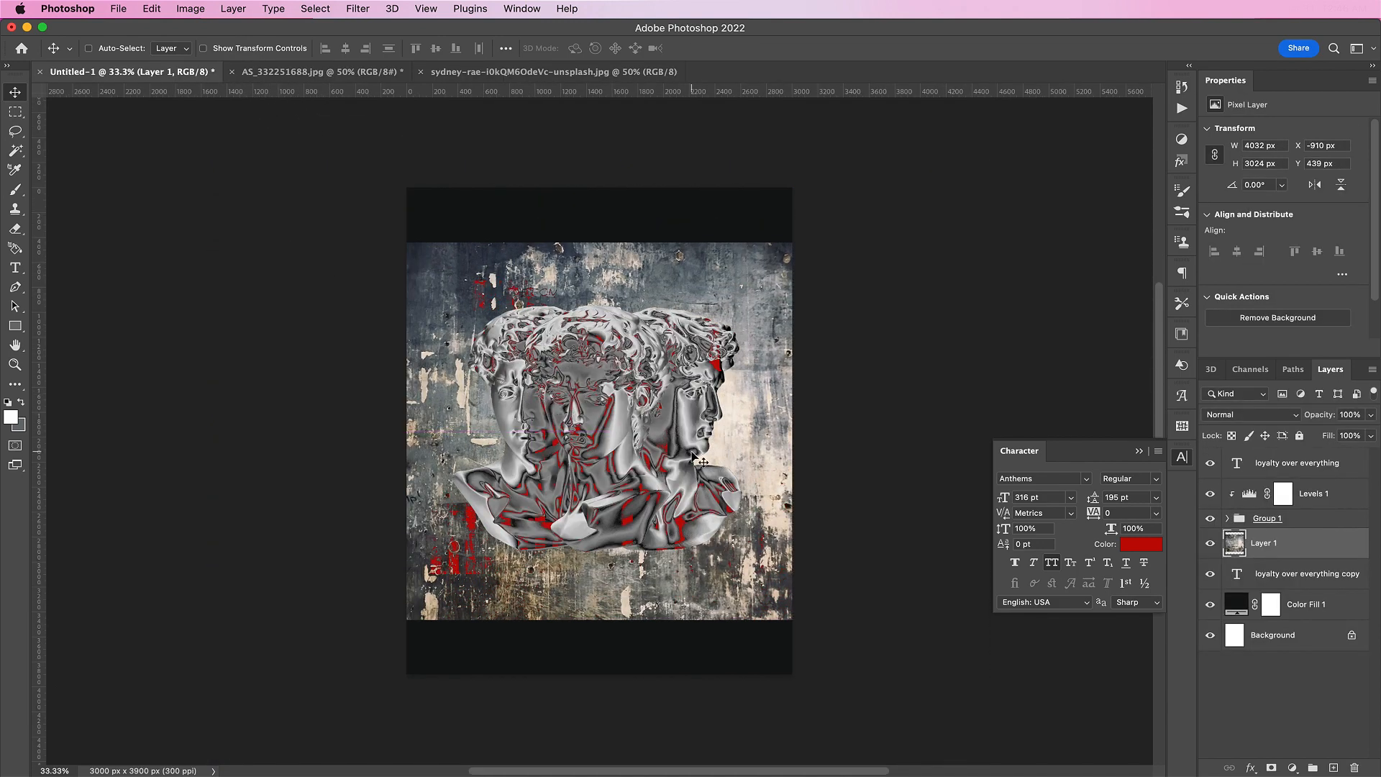
- Rename the wall-texture layer as Grunge and clip it to the title copy below
{"action": "double_click", "coordinate": [1260, 551]}
{"action": "type", "text": "Grunge"}
{"action": "key", "text": "Return"}
{"action": "right_click", "coordinate": [1311, 552]}
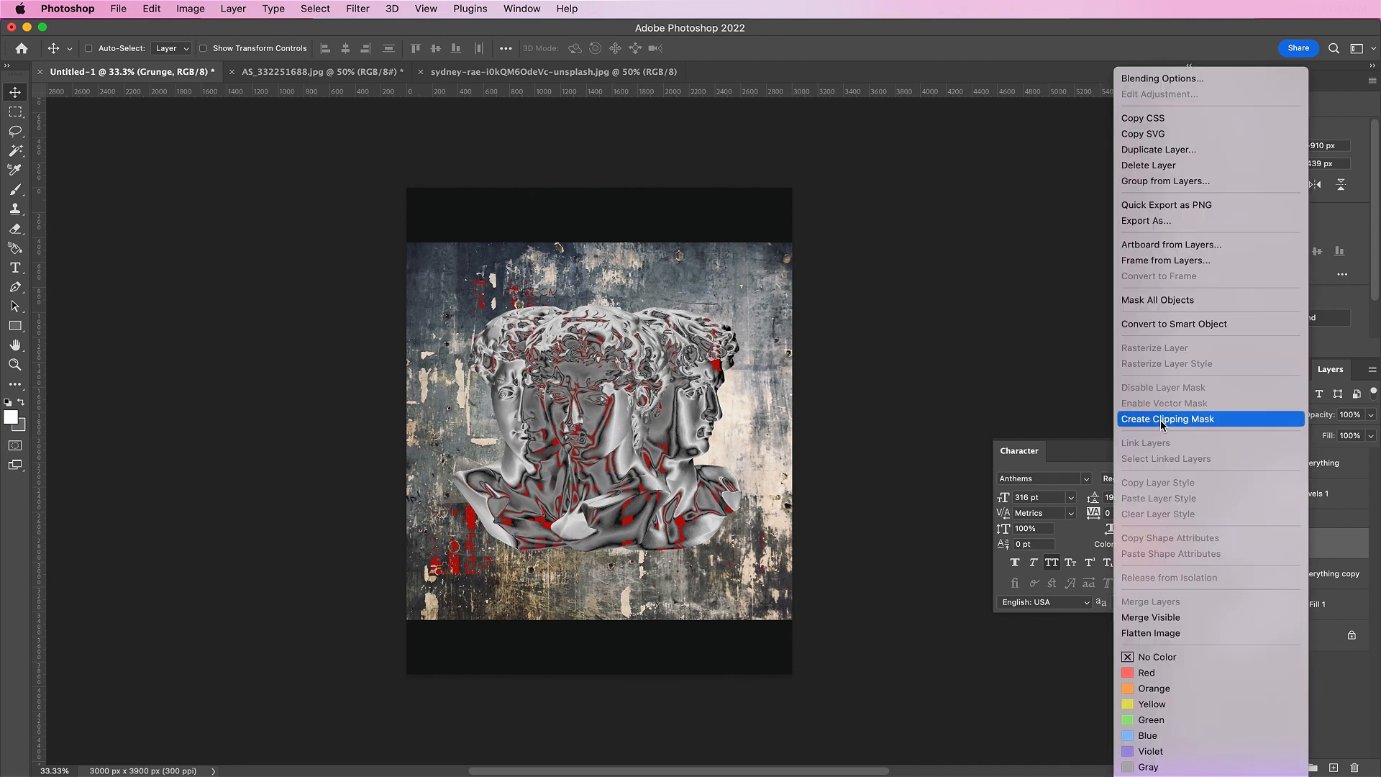
{"action": "left_click", "coordinate": [1165, 416]}
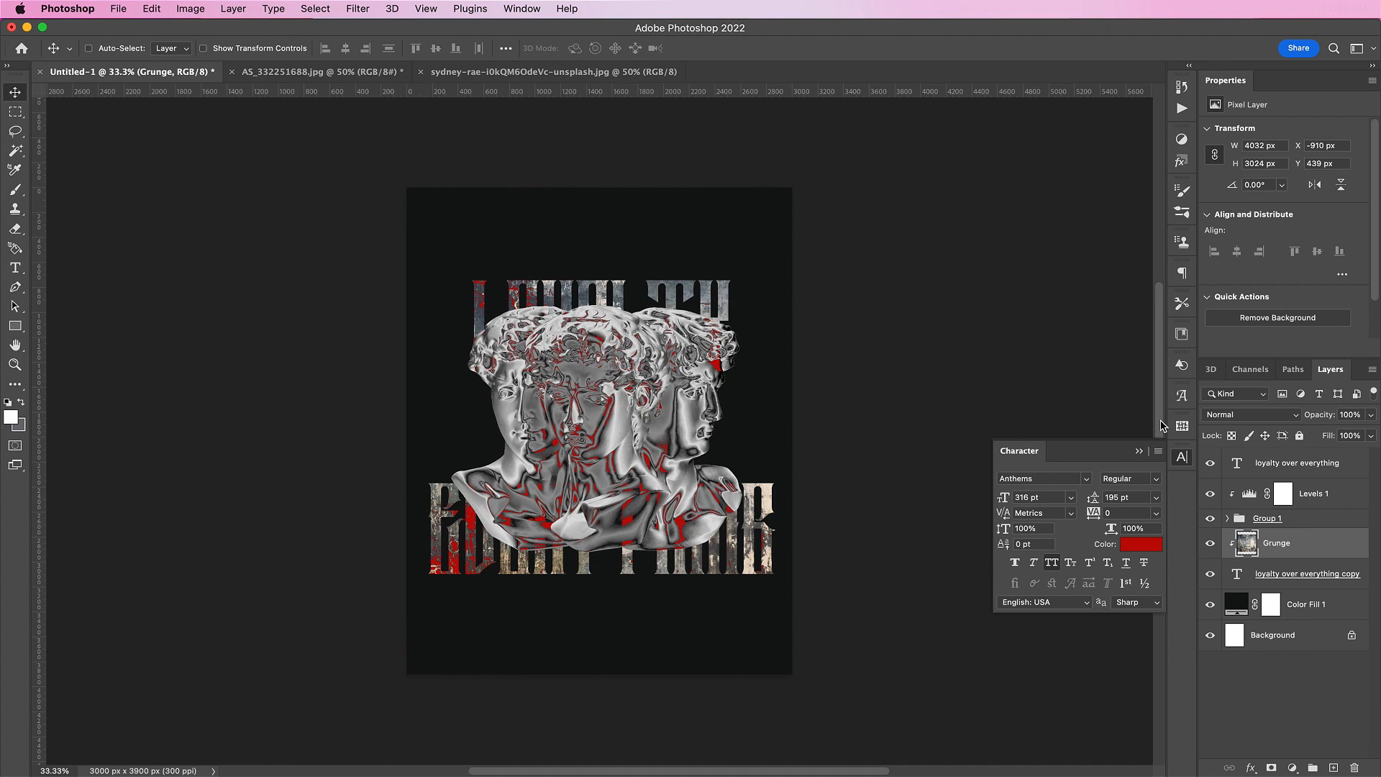
- Set the Grunge layer's blend mode to Hard Light and shift the texture sideways and slightly down within the lettering
{"action": "left_click", "coordinate": [1282, 415]}
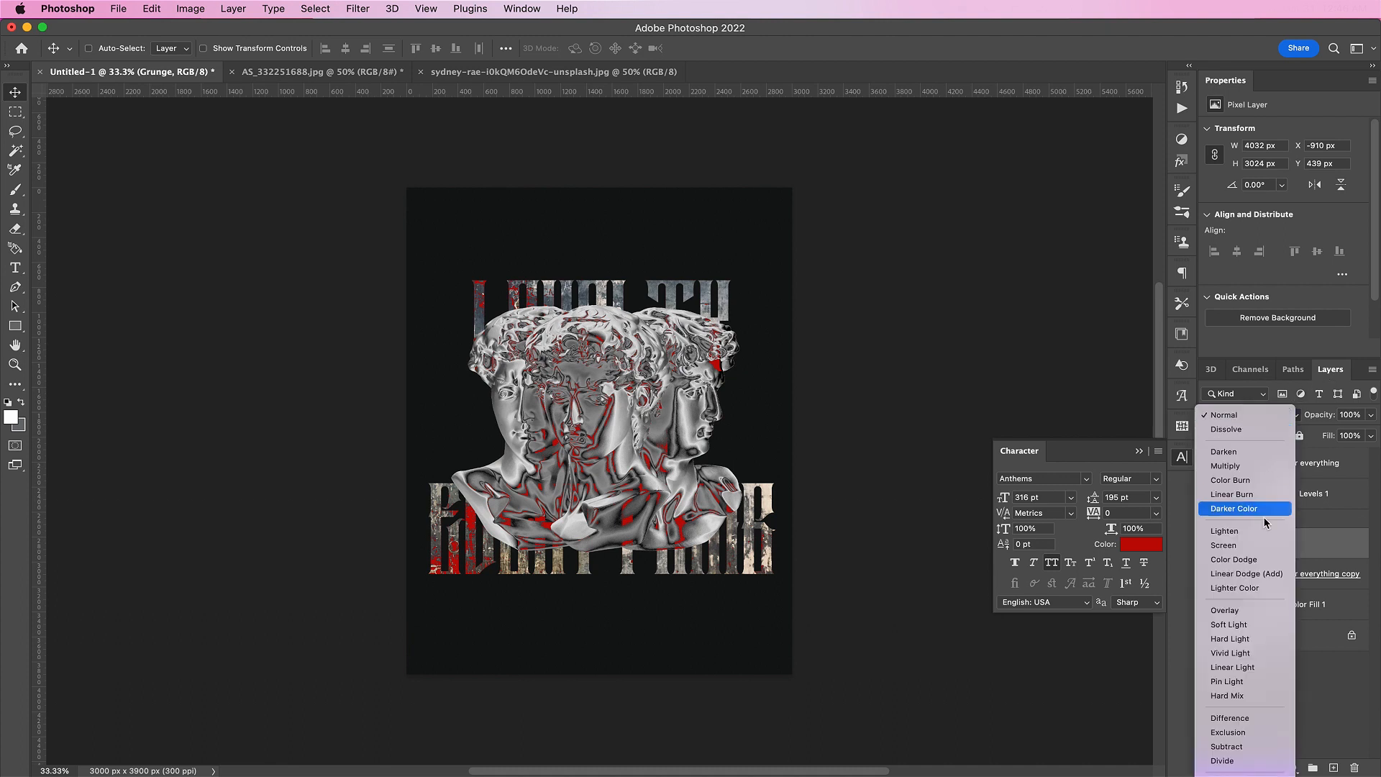
{"action": "left_click", "coordinate": [1260, 638]}
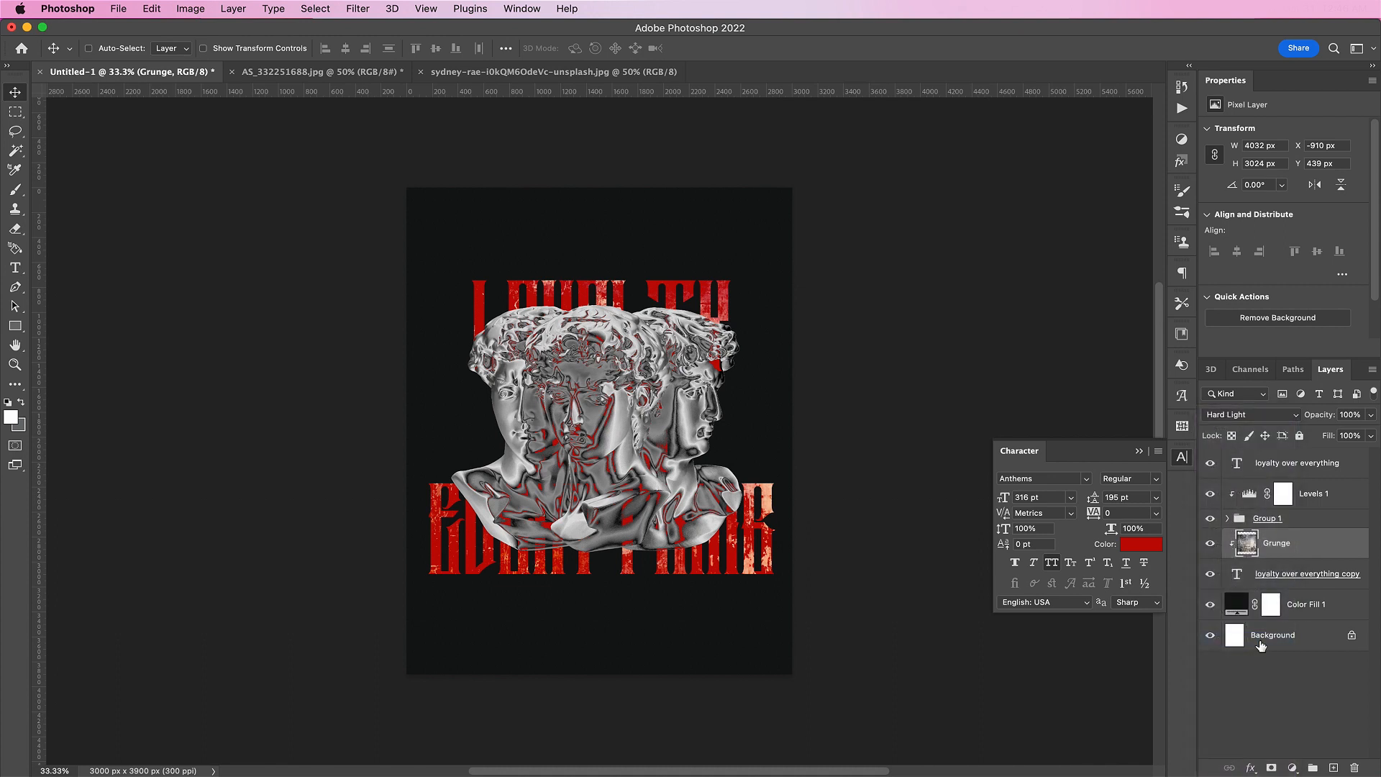
{"action": "left_click_drag", "start_coordinate": [910, 551], "coordinate": [849, 554]}
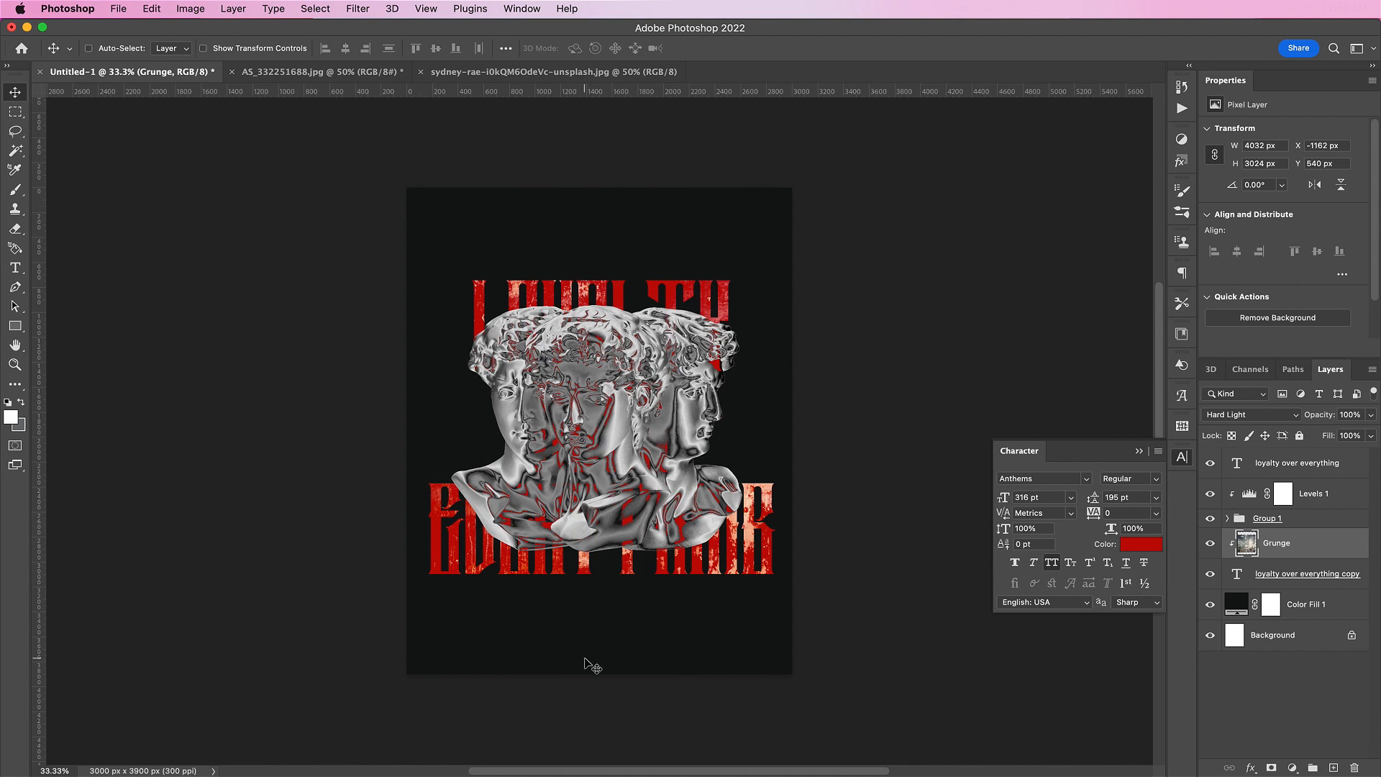
- Add a point text layer reading "Loyalty over everything" near the bottom of the poster
{"action": "key", "text": "t"}
{"action": "left_click", "coordinate": [519, 623]}
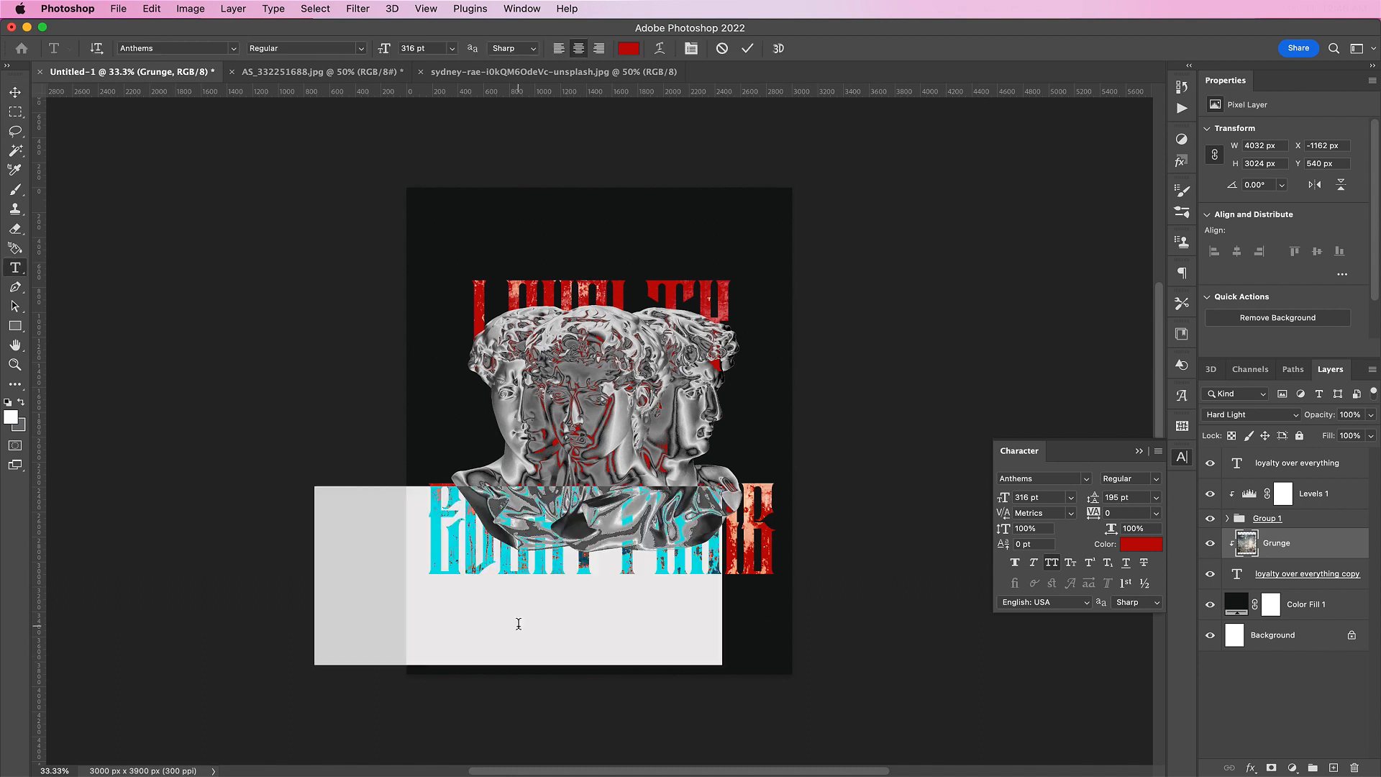
{"action": "type", "text": "lo"}
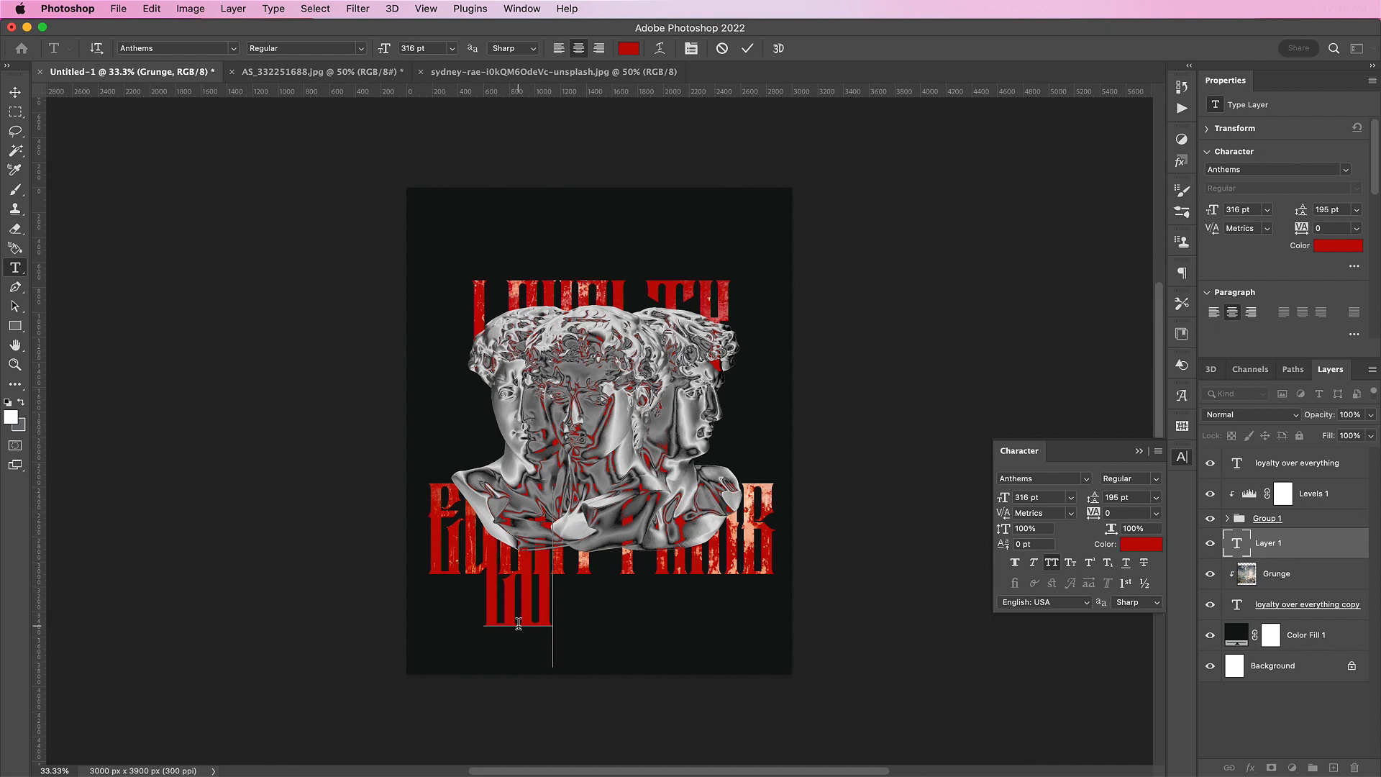
{"action": "type", "text": "yalty ov"}
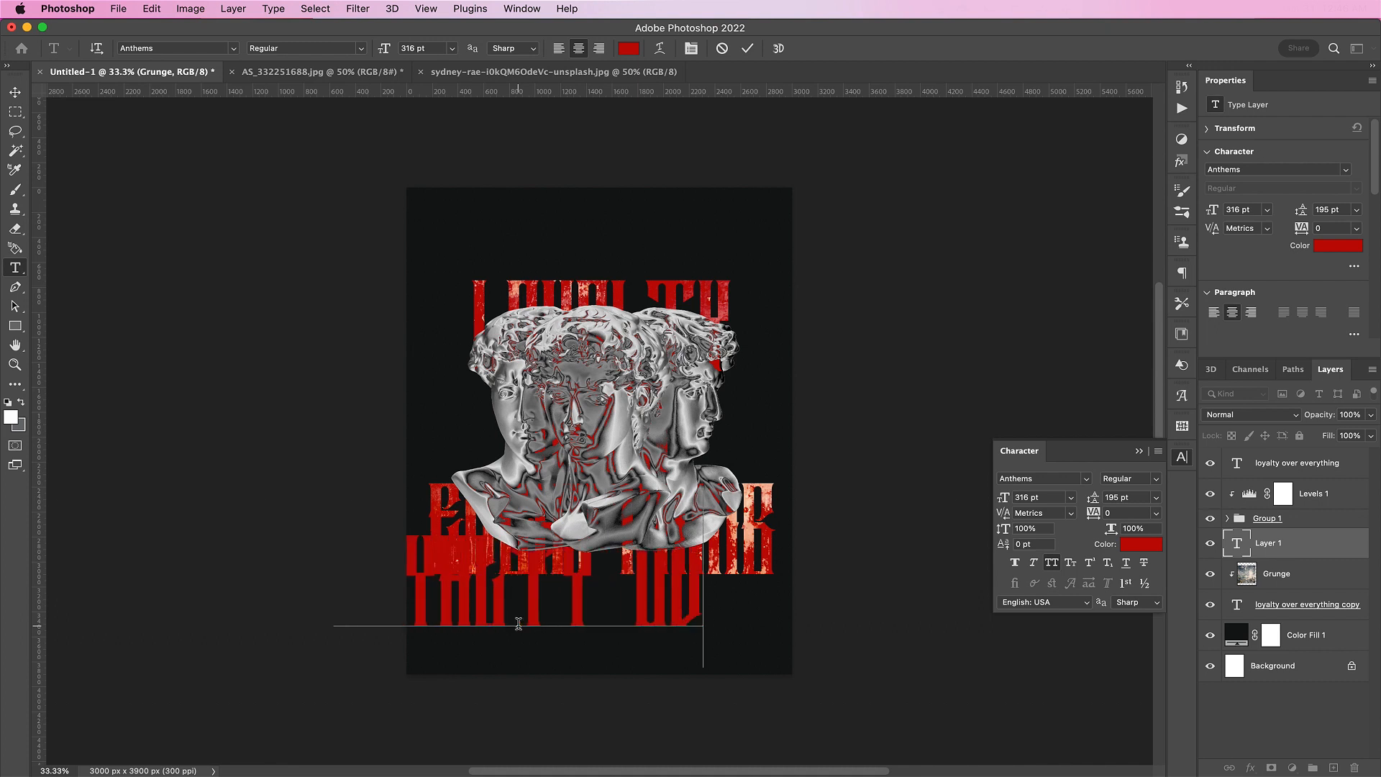
{"action": "type", "text": "er everythin"}
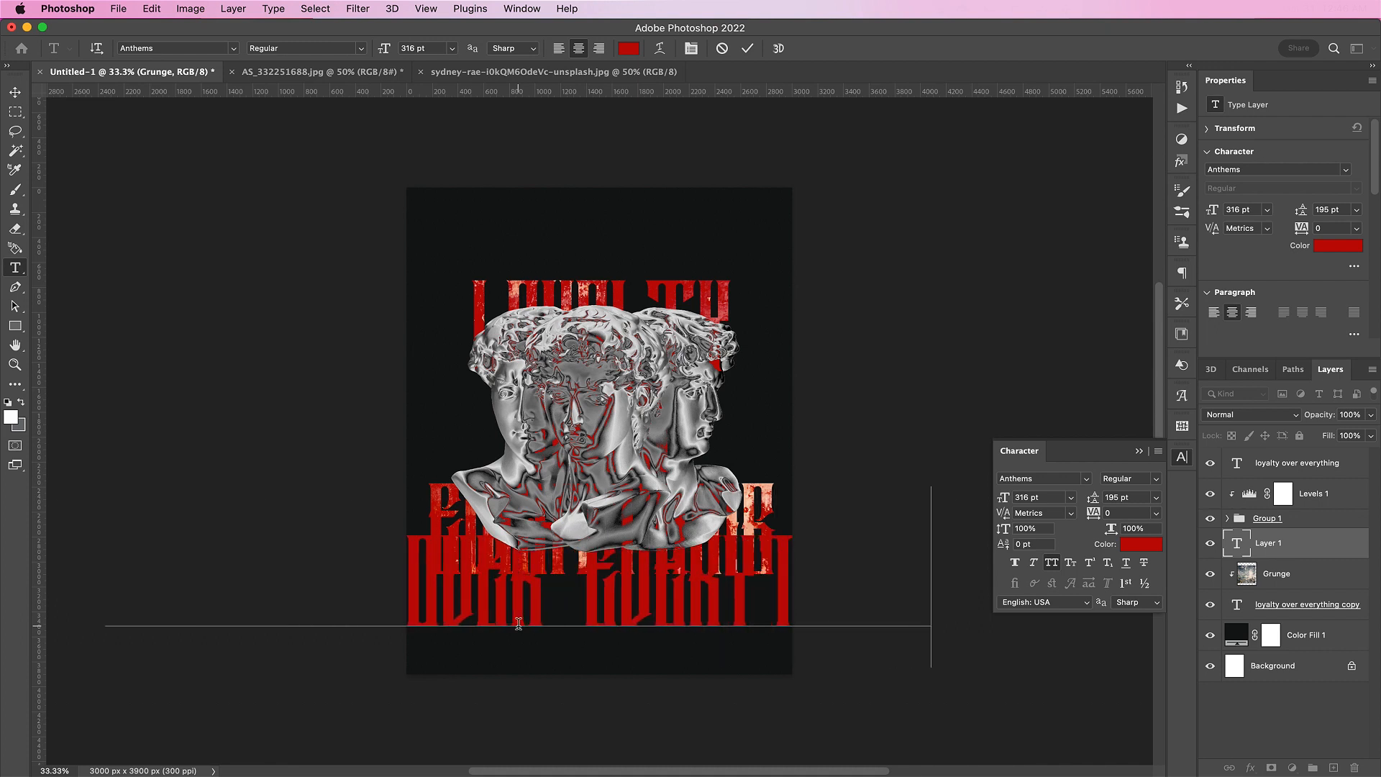
{"action": "left_click", "coordinate": [747, 49]}
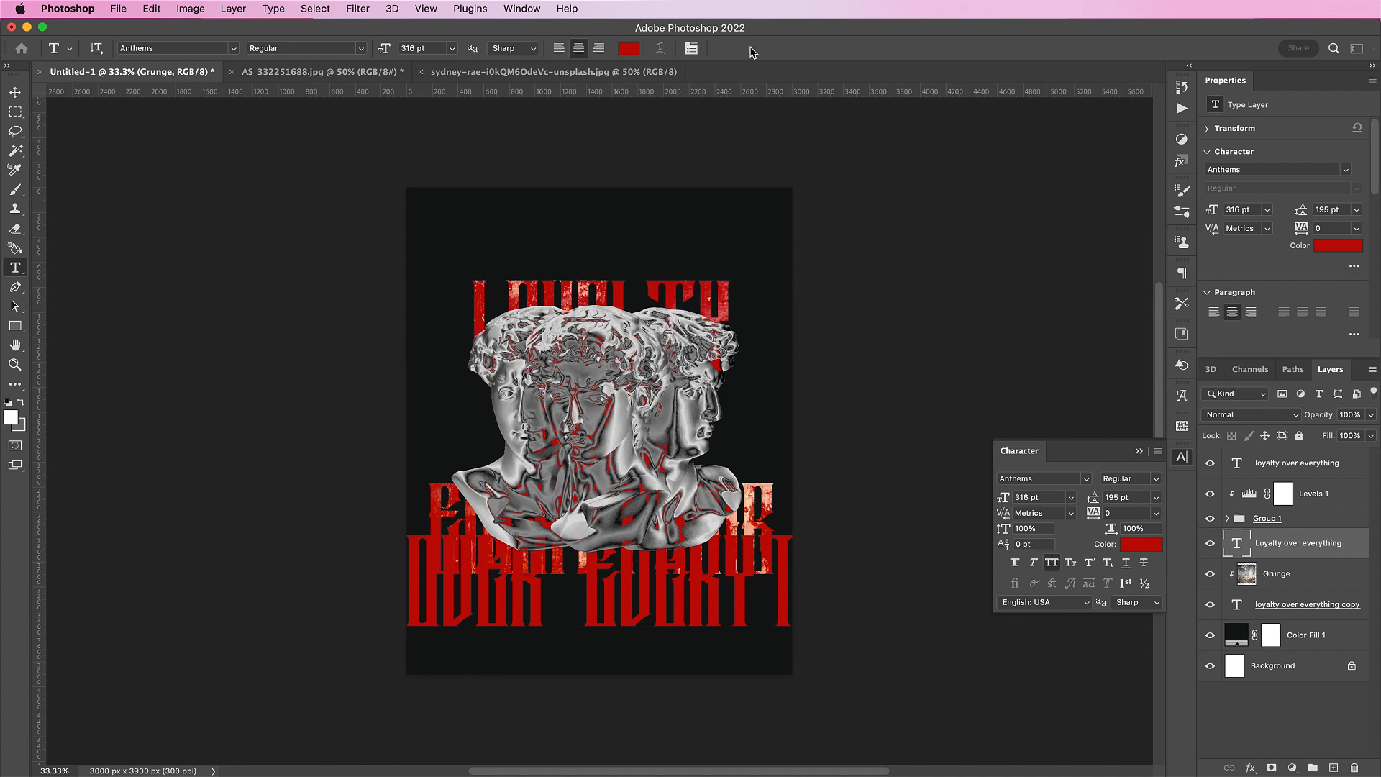
- Set the new bottom text layer in Brittany Signature Regular at 52 pt, with All Caps turned off
{"action": "left_click", "coordinate": [1036, 480]}
{"action": "type", "text": "britt"}
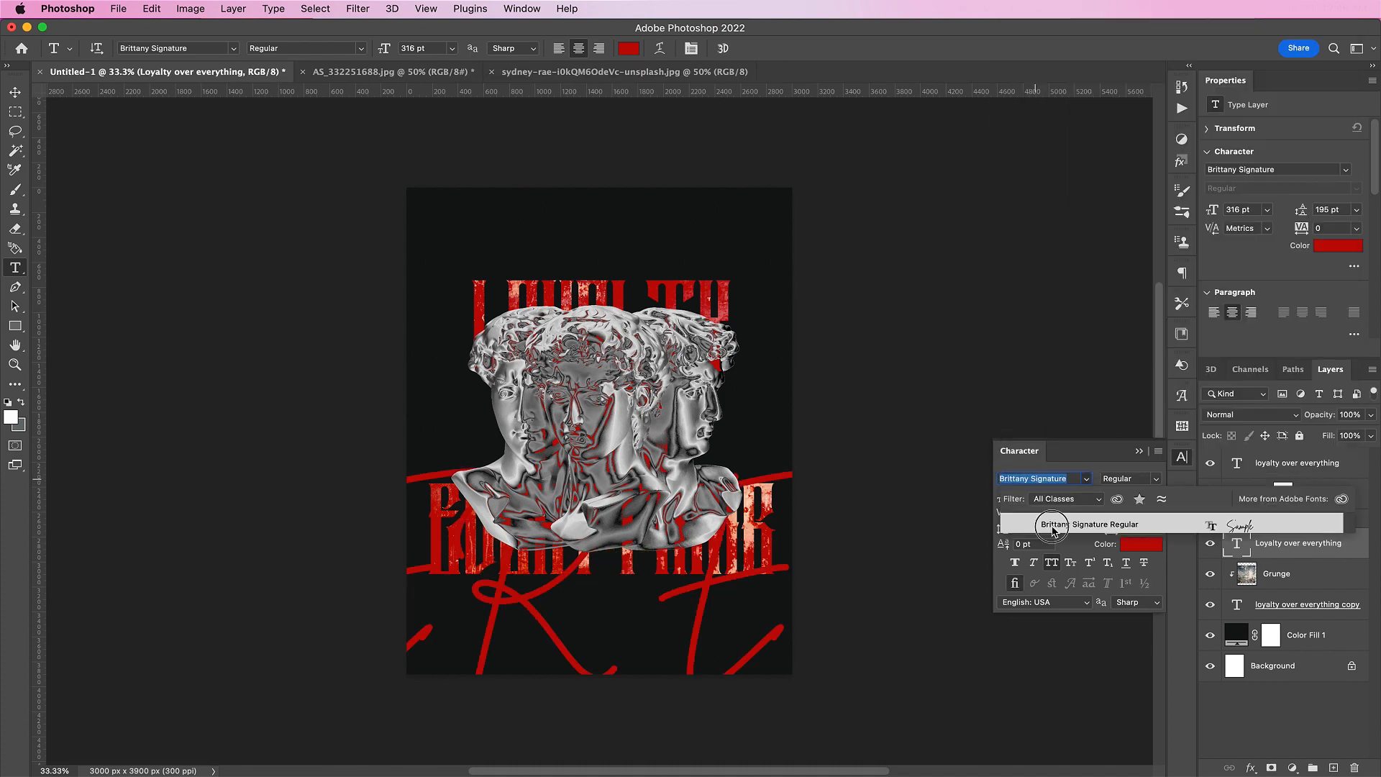
{"action": "left_click", "coordinate": [1051, 525]}
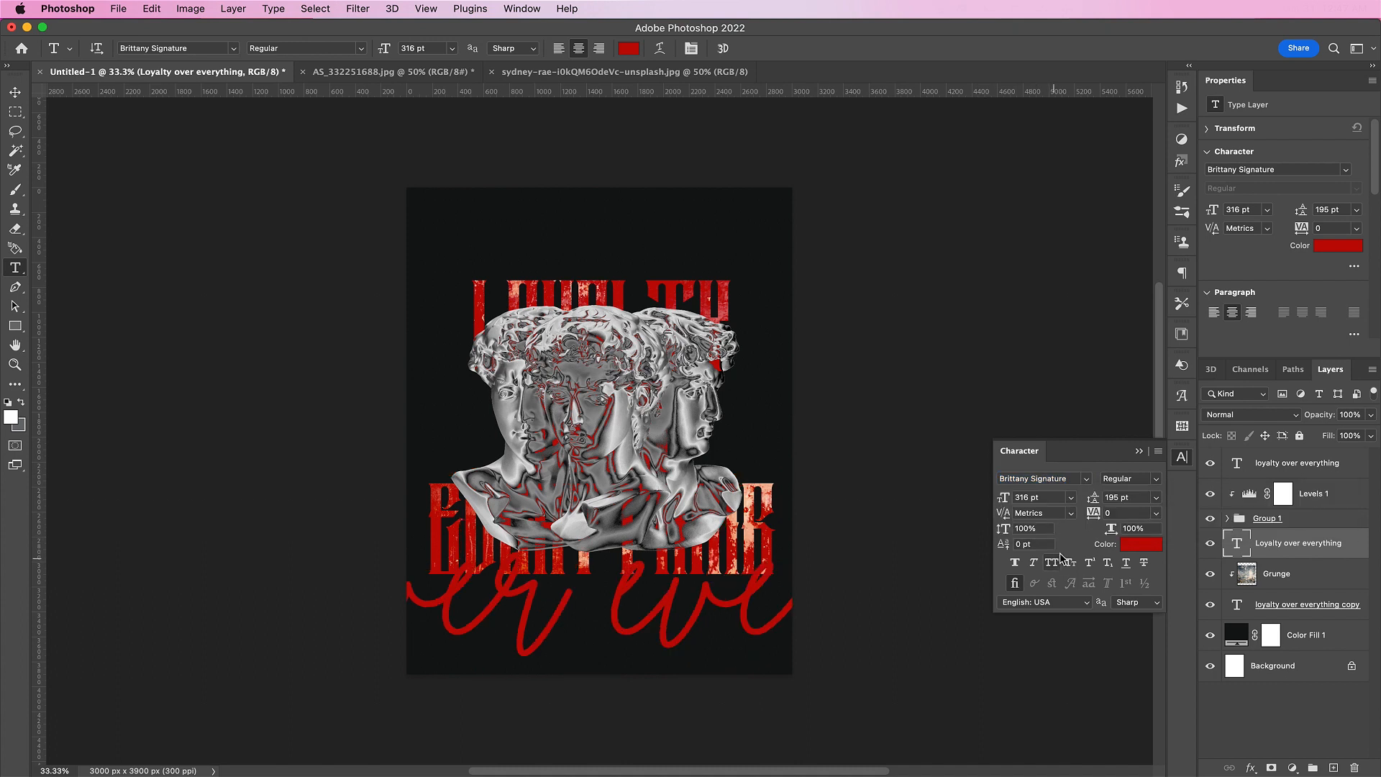
{"action": "double_click", "coordinate": [1030, 497]}
{"action": "type", "text": "52"}
{"action": "key", "text": "Return"}
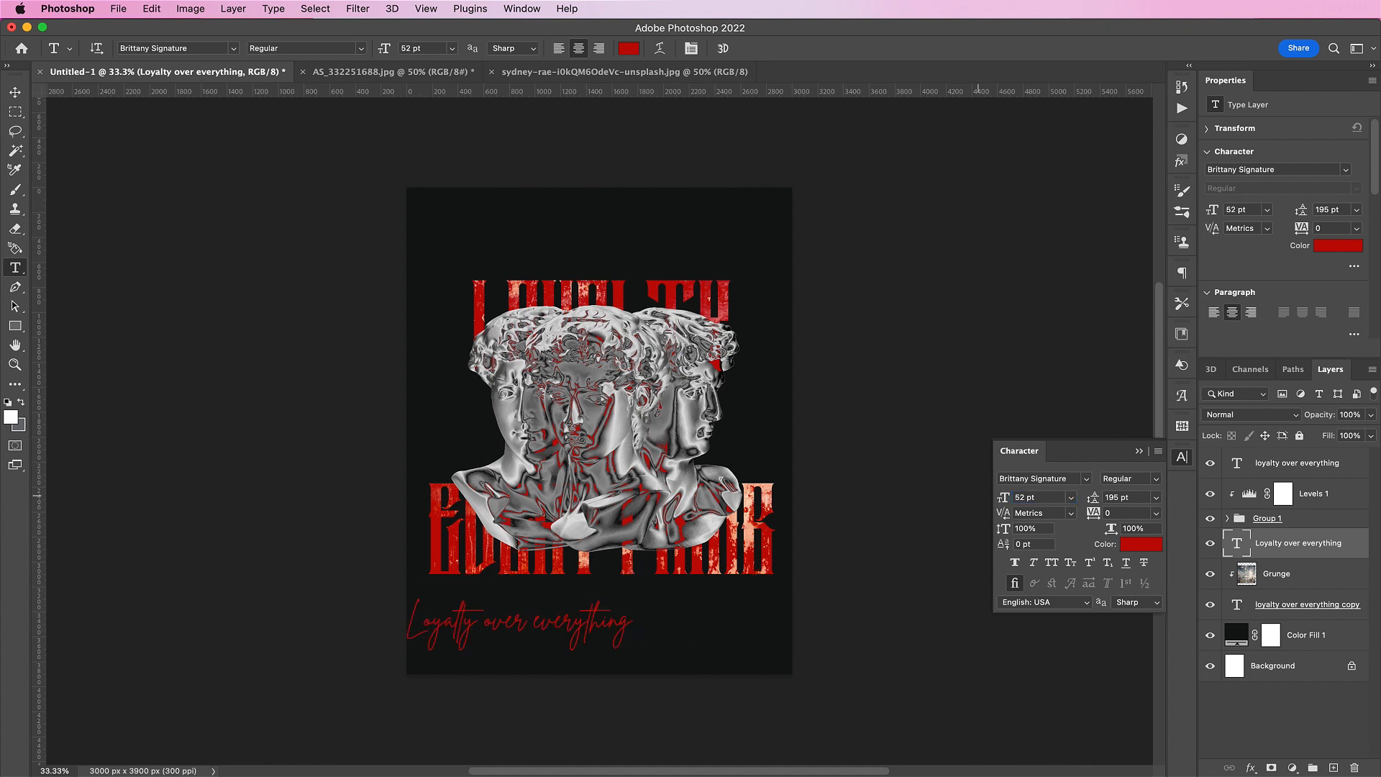
- Change the script text's colour to white (ffffff)
{"action": "left_click", "coordinate": [1131, 545]}
{"action": "left_click", "coordinate": [757, 423]}
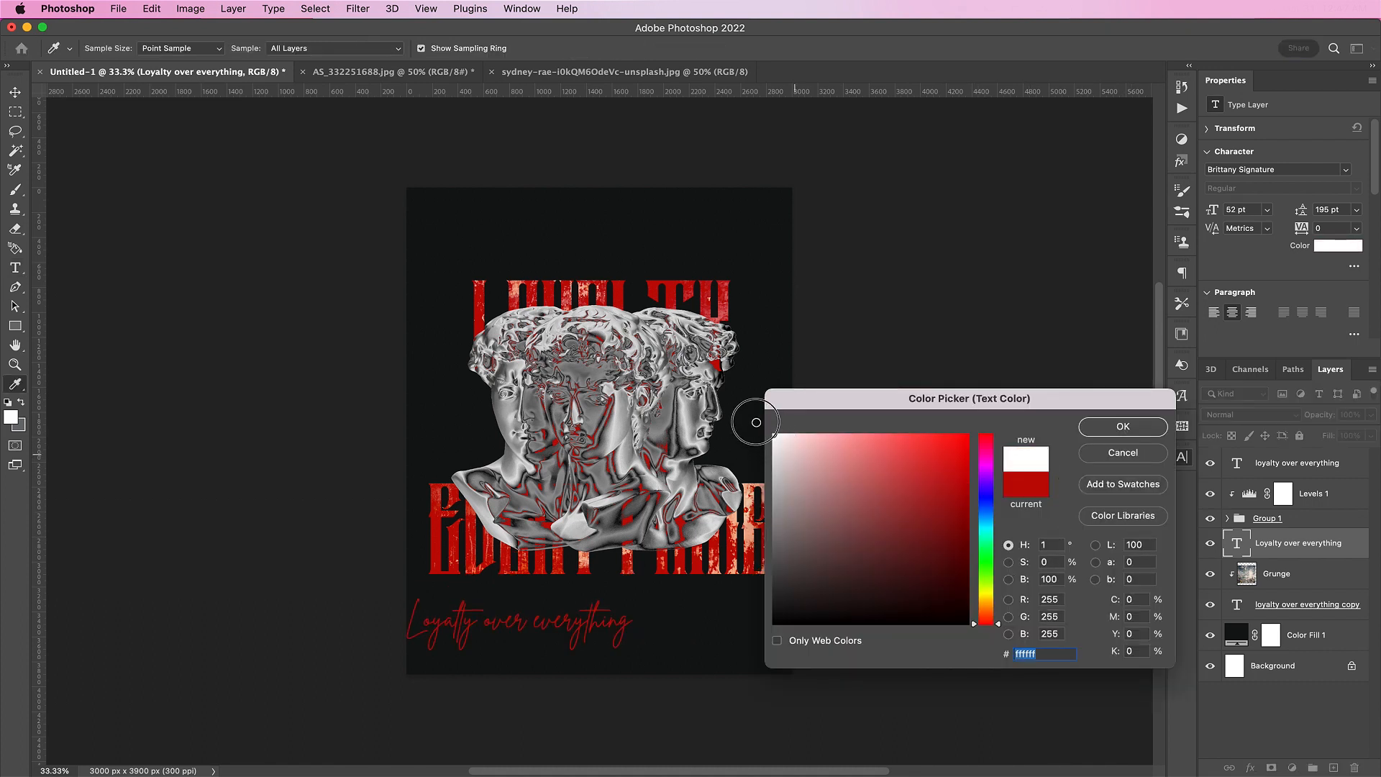
{"action": "key", "text": "Return"}
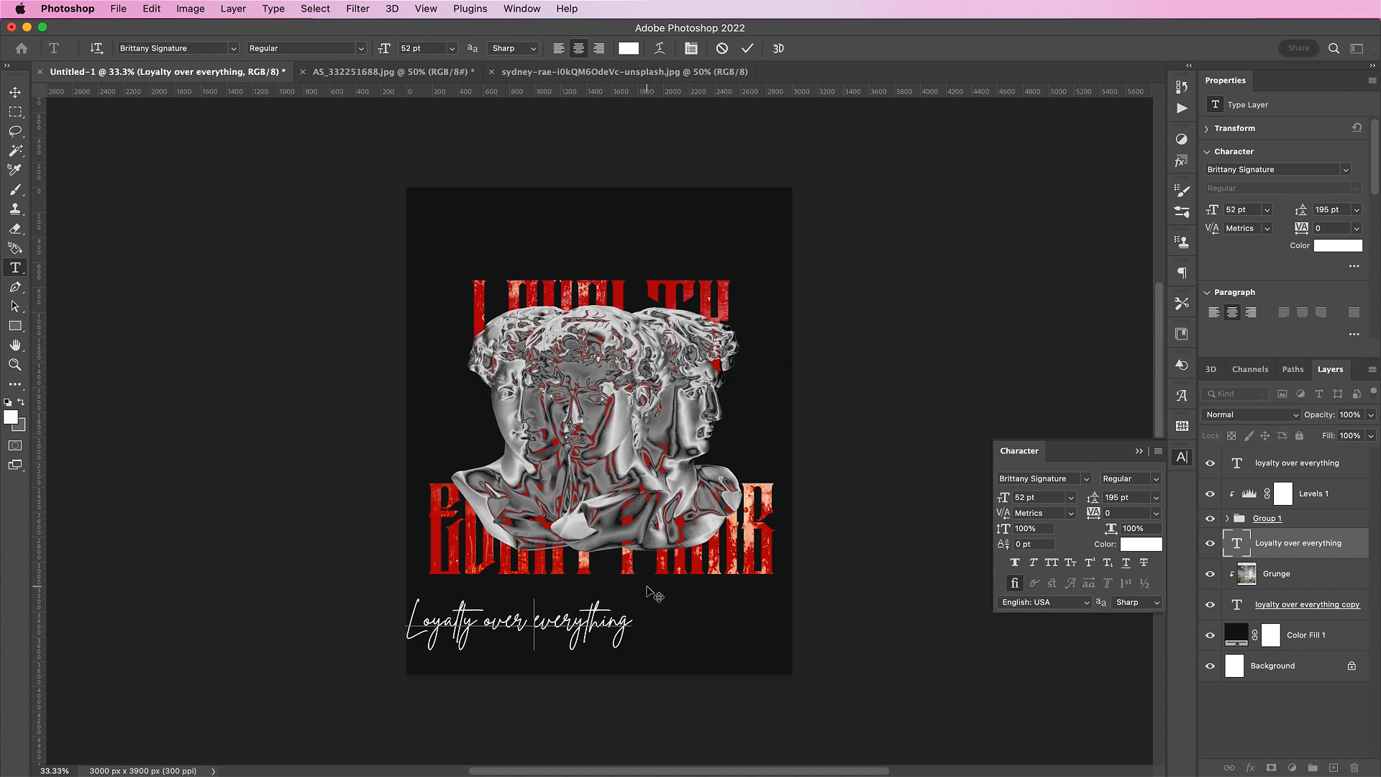
- Capitalize the last word of the script text so it reads "Loyalty over Everything"
{"action": "key", "text": "Delete"}
{"action": "type", "text": "E"}
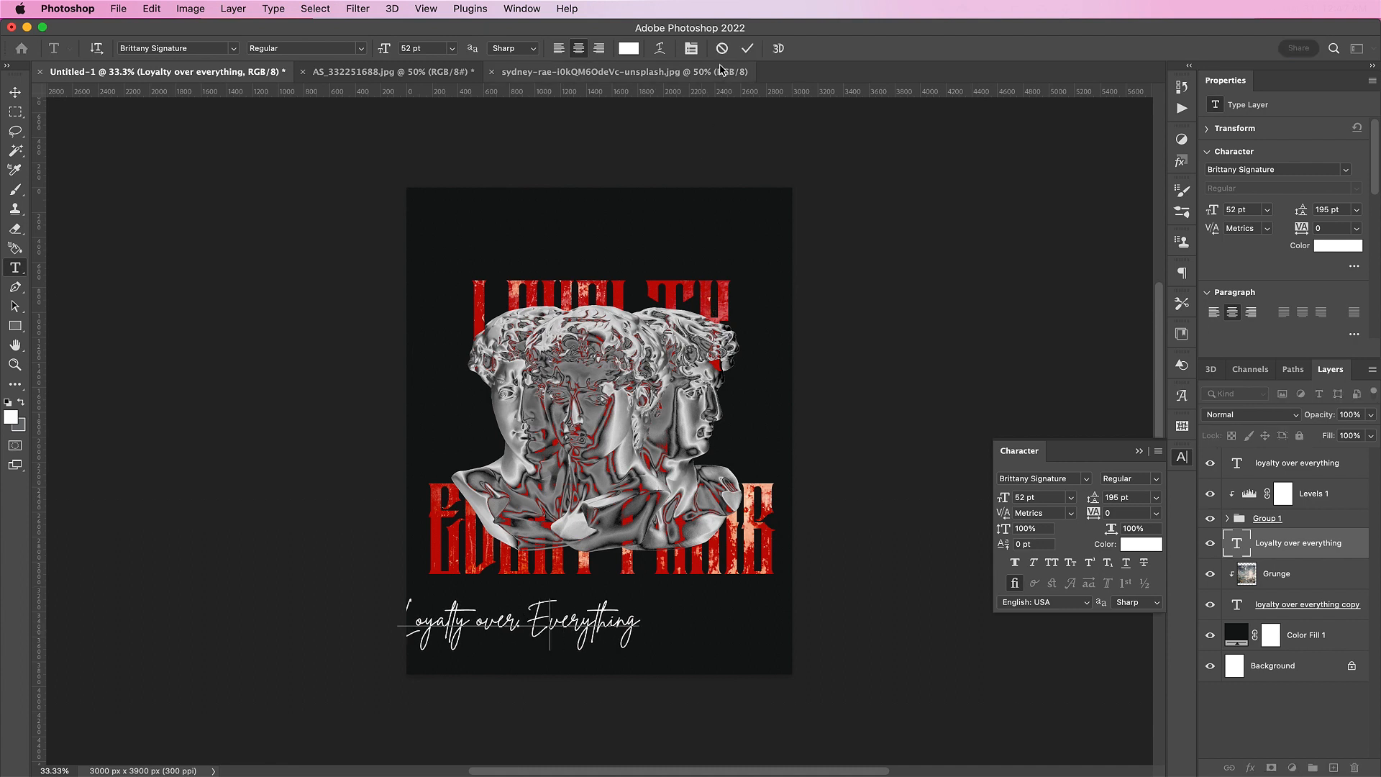
{"action": "left_click", "coordinate": [748, 49]}
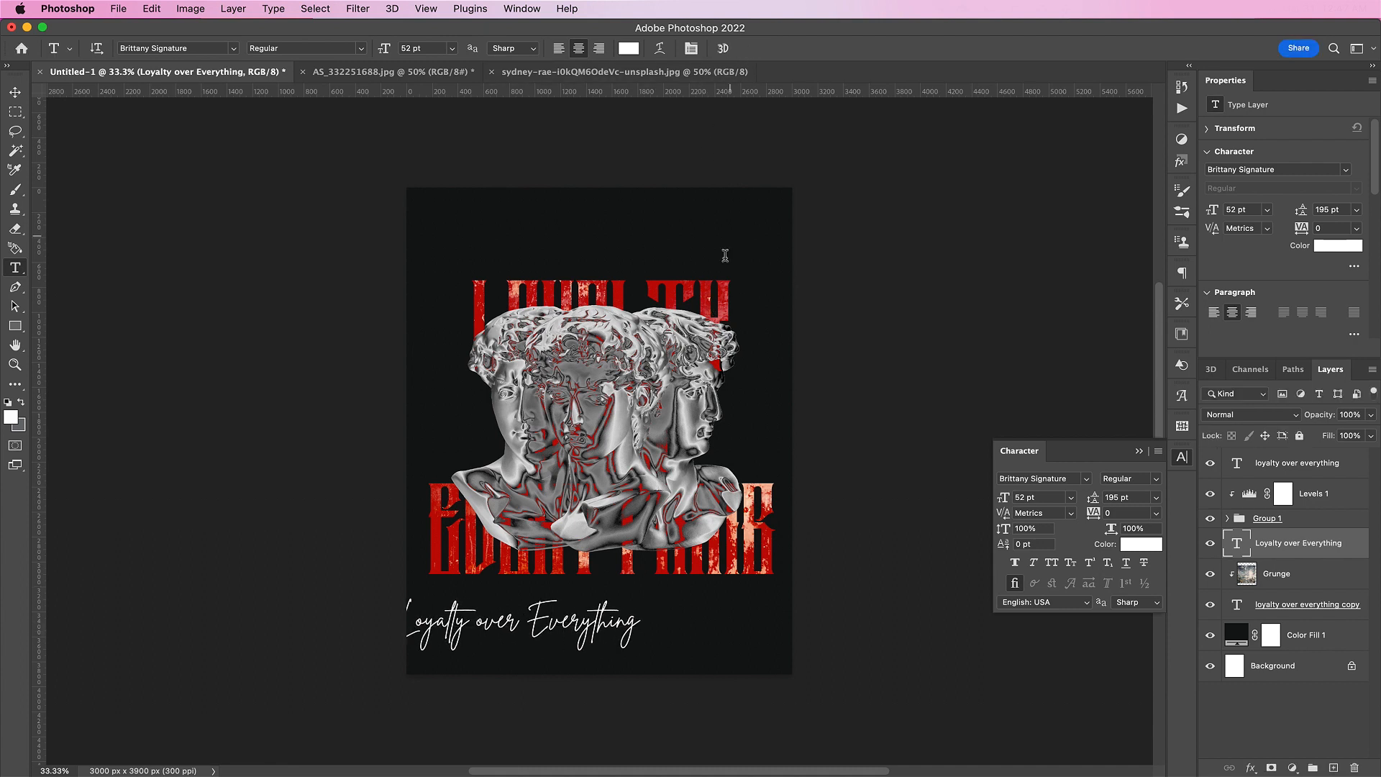
- Move the script text to the poster's horizontal centre just below the busts, overlapping the lower red lettering, and nudge it slightly up
{"action": "key", "text": "v"}
{"action": "left_click_drag", "start_coordinate": [532, 604], "coordinate": [610, 559]}
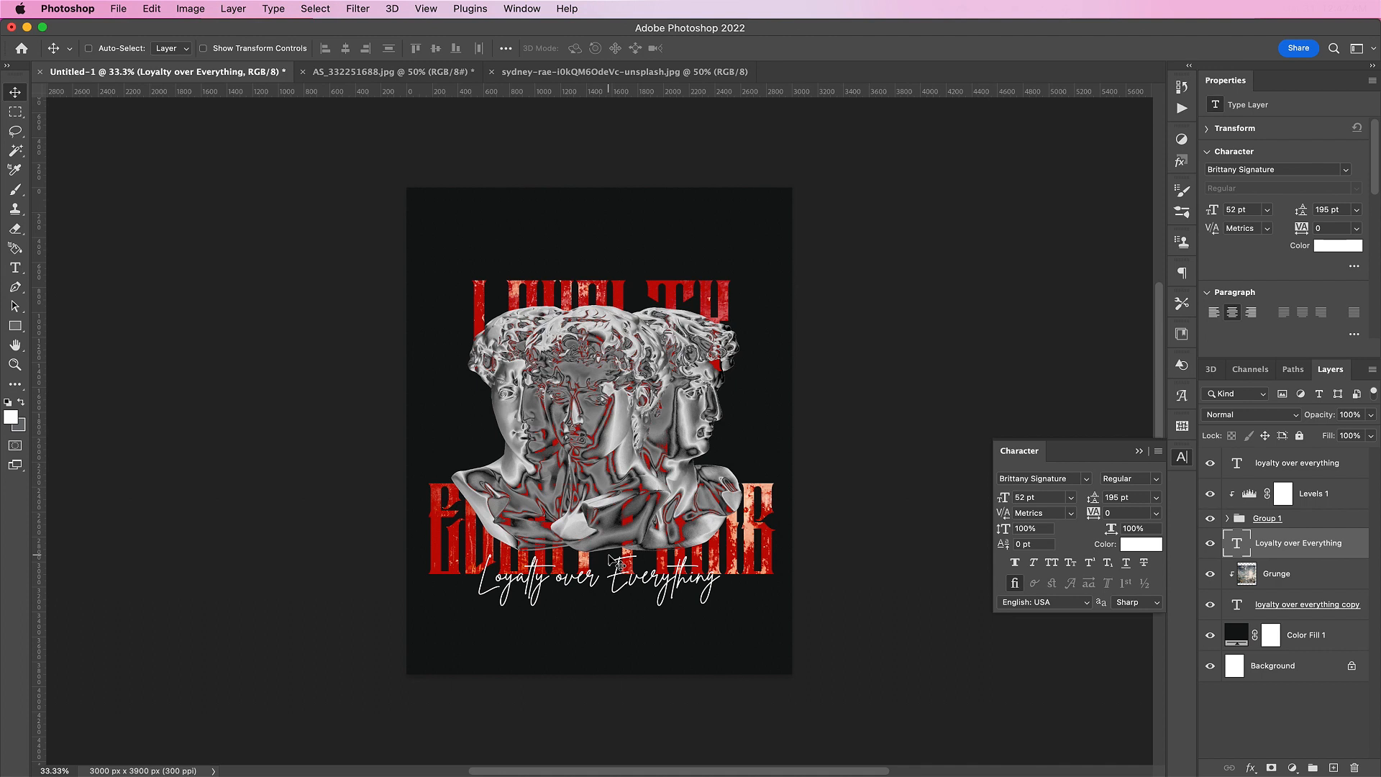
{"action": "key", "text": "shift+Up"}
{"action": "key", "text": "shift+Up"}
{"action": "key", "text": "shift+Up"}
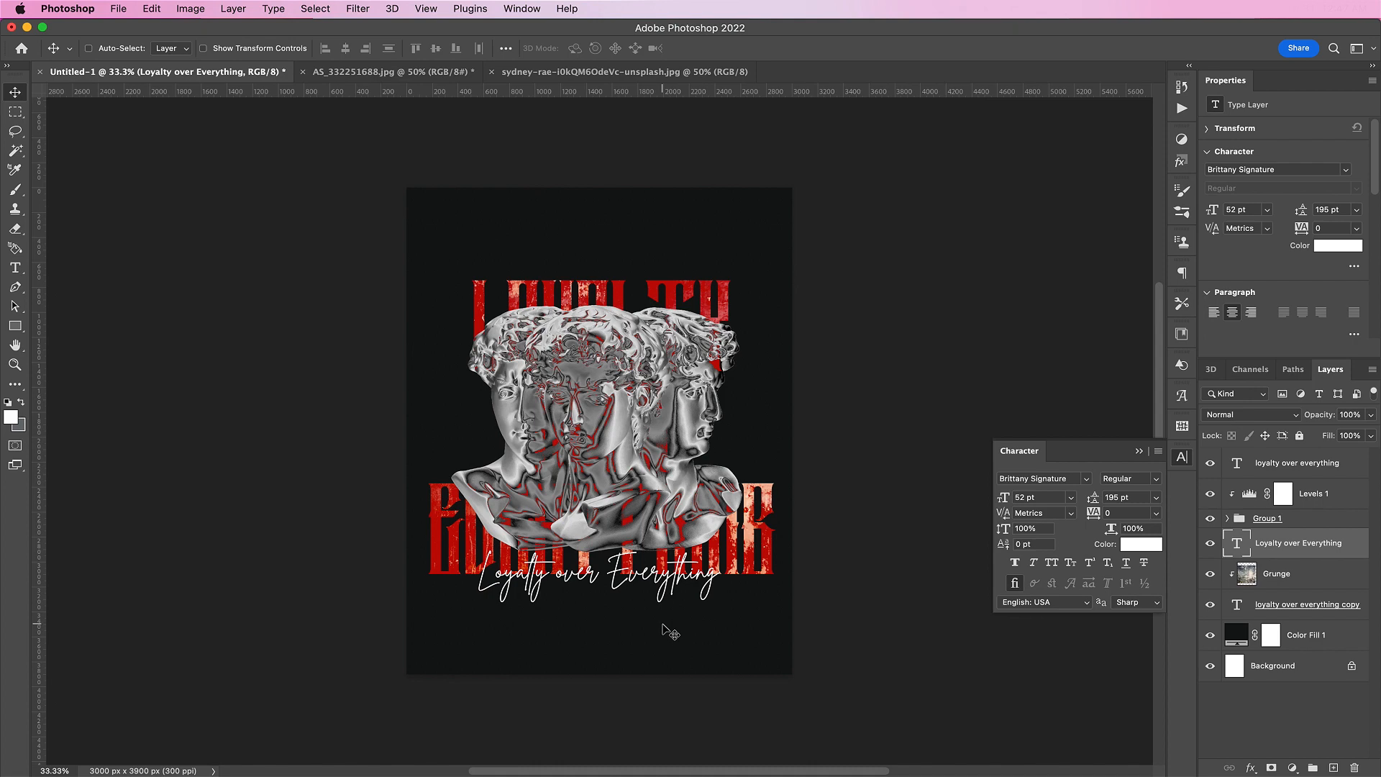
{"action": "key", "text": "super+1"}
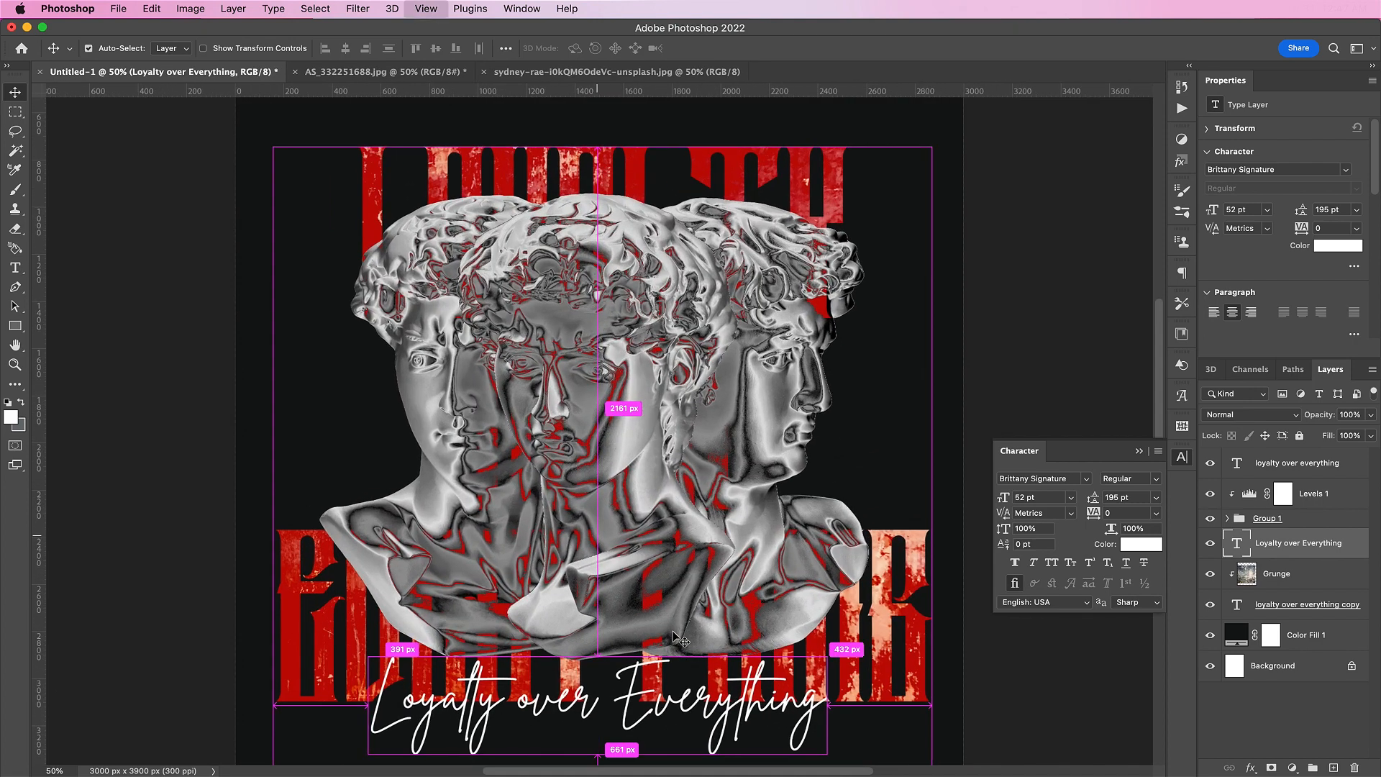